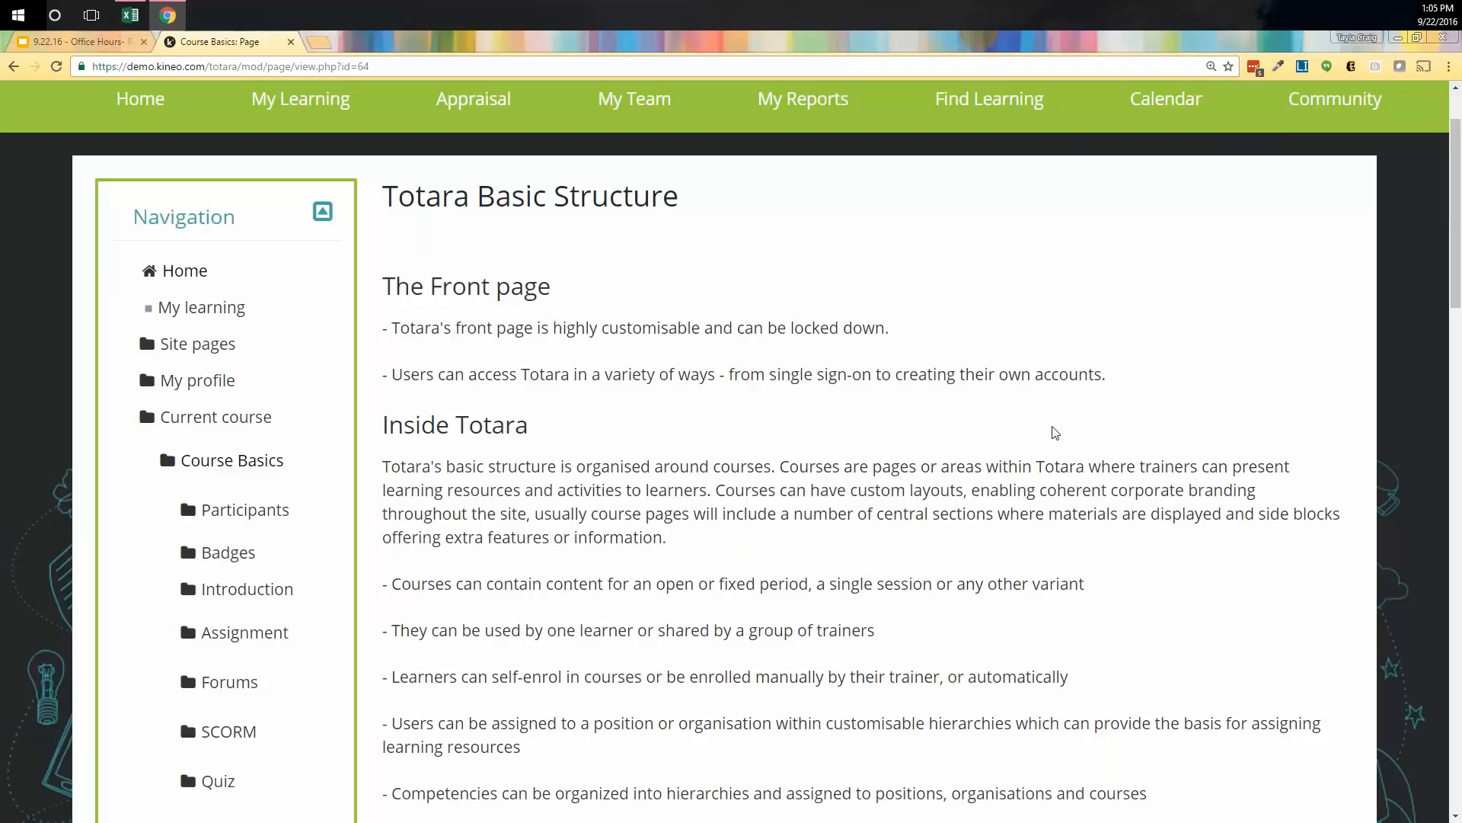
Step: Read through the Totara Basic Structure page from its opening section to the closing resource link
{"action": "scroll", "coordinate": [1048, 456], "scroll_direction": "down", "scroll_amount": 7}
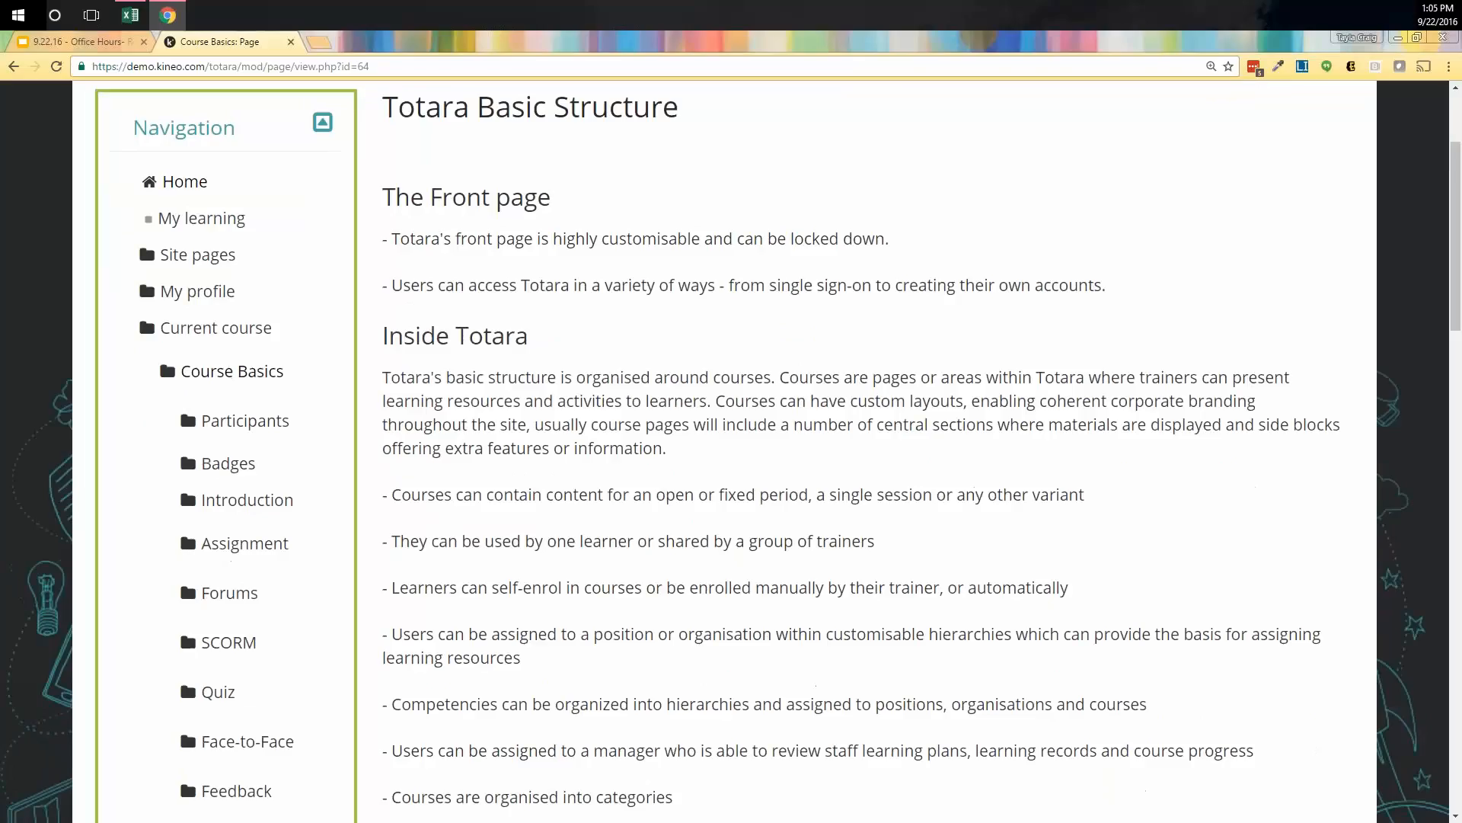
{"action": "scroll", "coordinate": [938, 582], "scroll_direction": "down", "scroll_amount": 4}
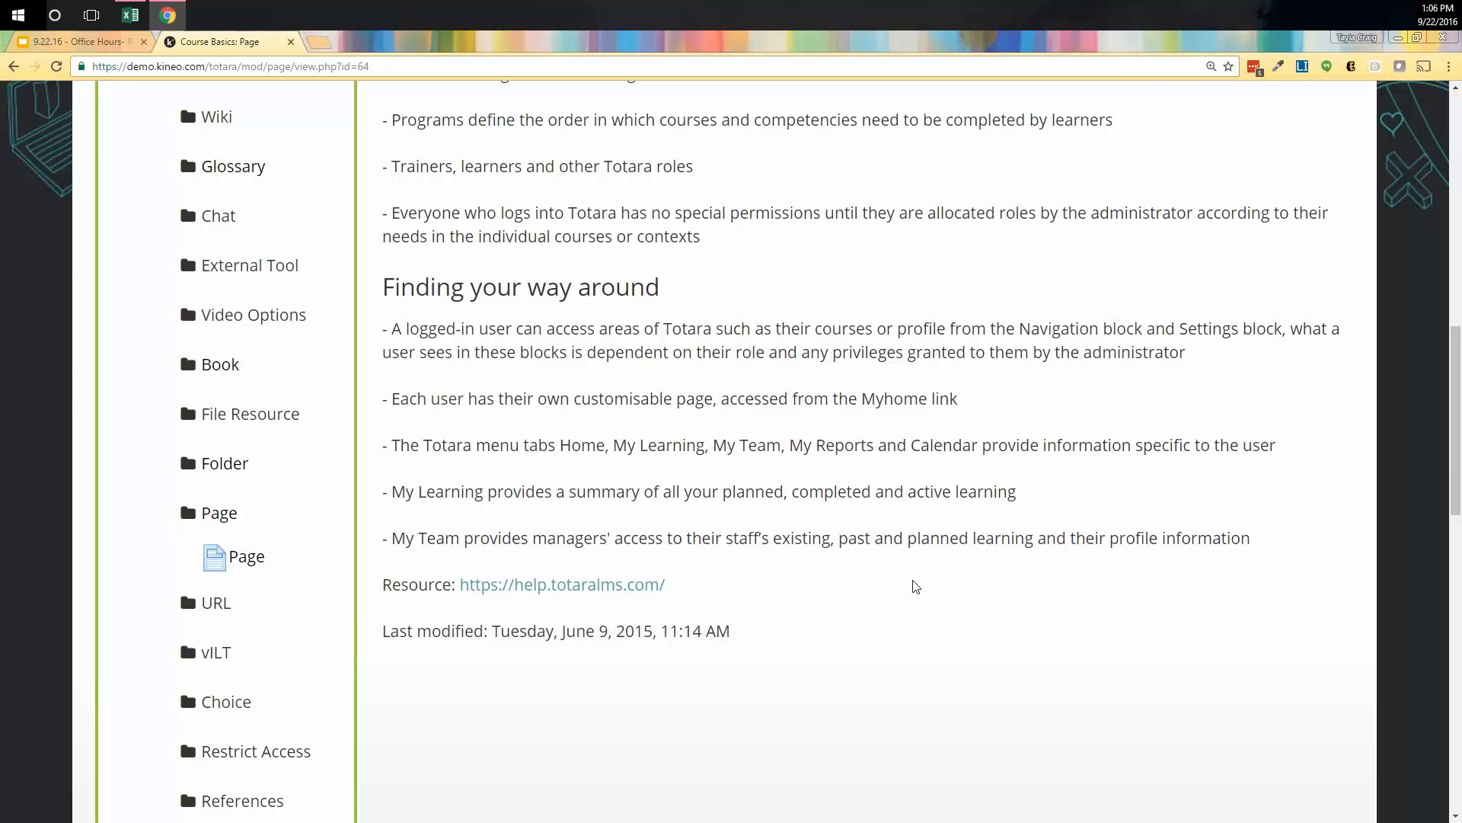
{"action": "scroll", "coordinate": [915, 586], "scroll_direction": "up", "scroll_amount": 3}
{"action": "scroll", "coordinate": [915, 585], "scroll_direction": "up", "scroll_amount": 8}
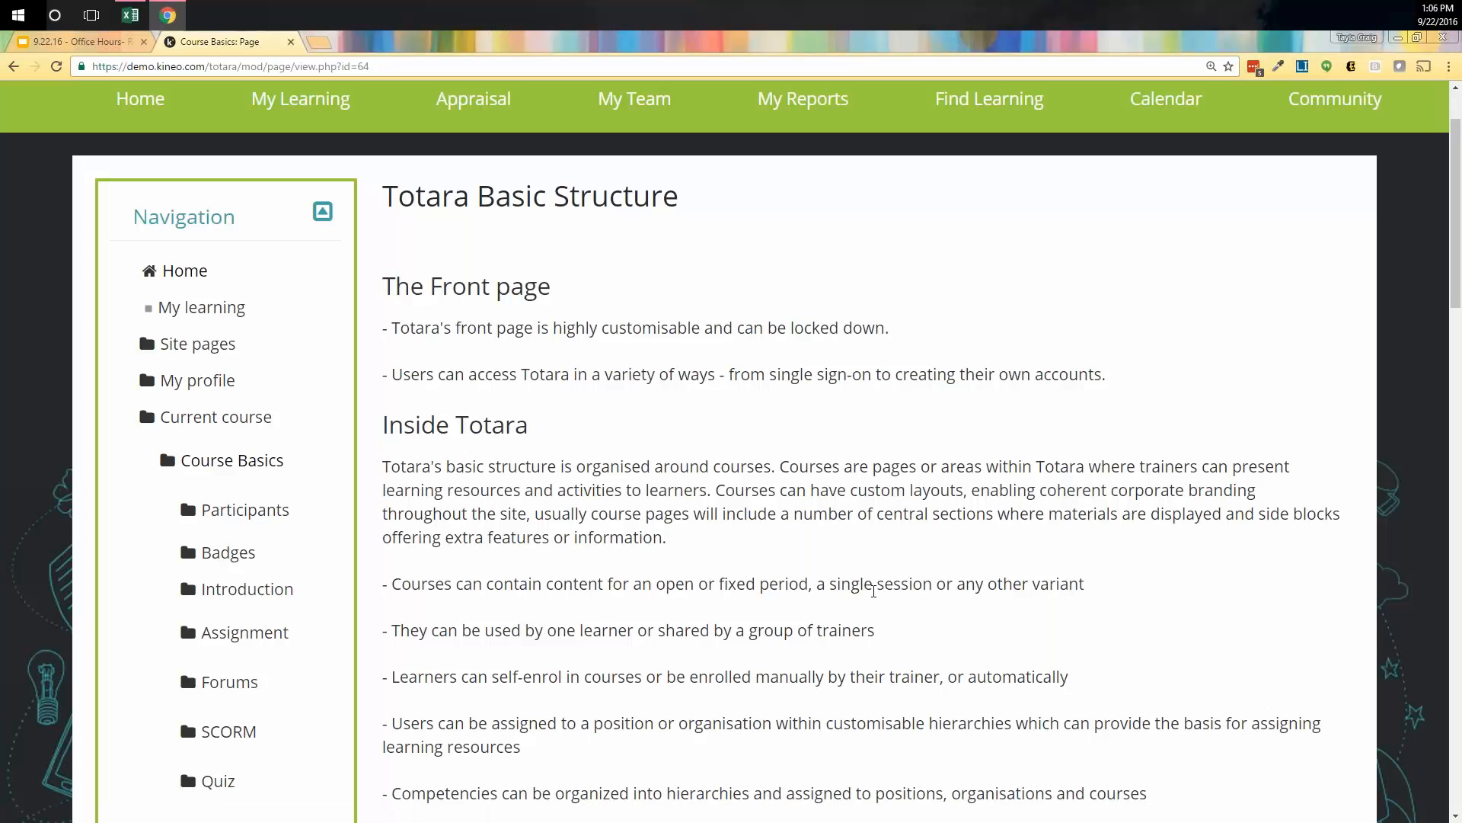
{"action": "scroll", "coordinate": [874, 591], "scroll_direction": "up", "scroll_amount": 2}
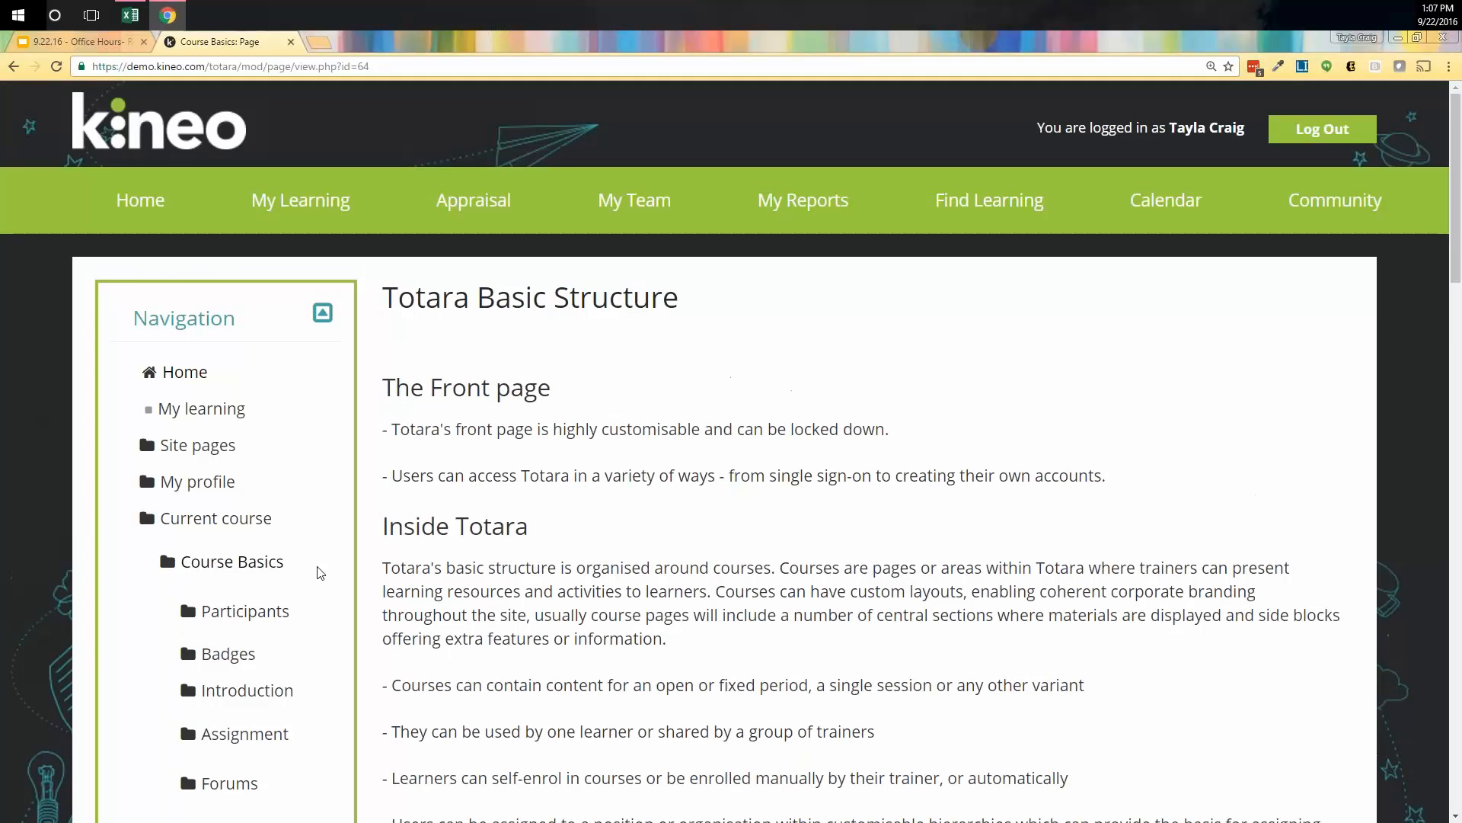
Step: Open the settings of the Totara Basic Structure page for editing
{"action": "scroll", "coordinate": [320, 572], "scroll_direction": "down", "scroll_amount": 10}
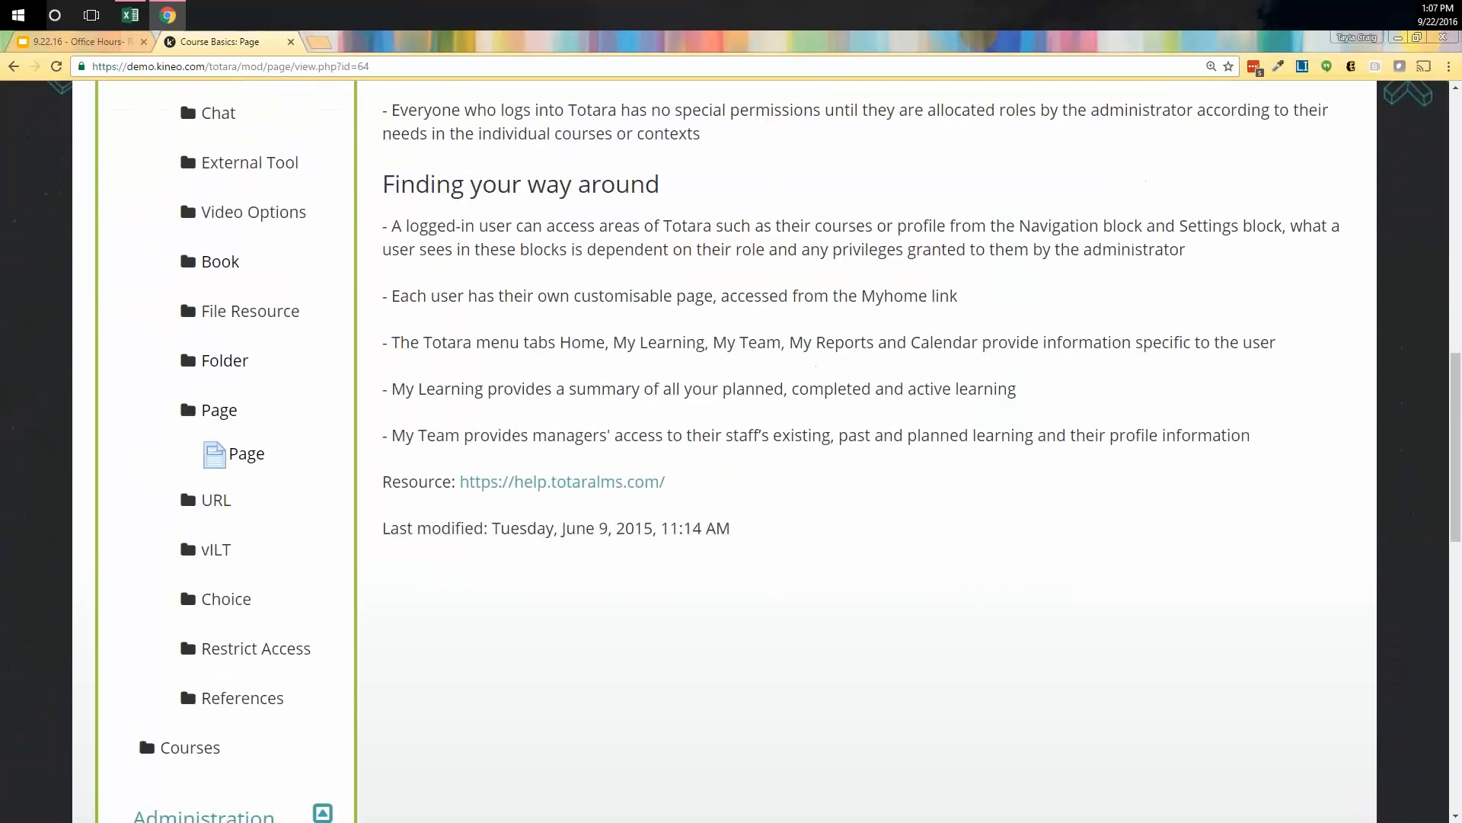
{"action": "scroll", "coordinate": [198, 457], "scroll_direction": "down", "scroll_amount": 7}
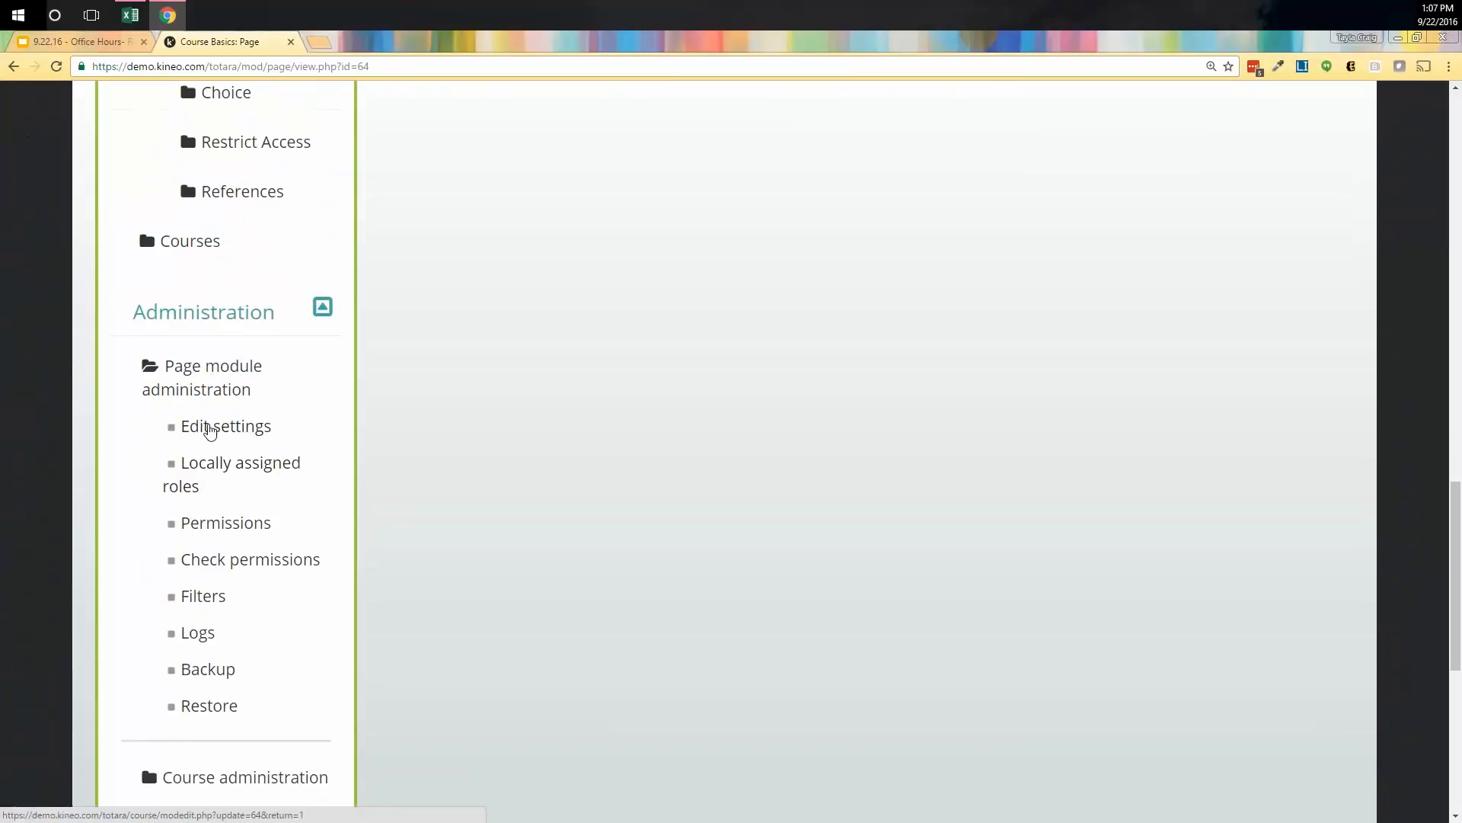
{"action": "left_click", "coordinate": [210, 431]}
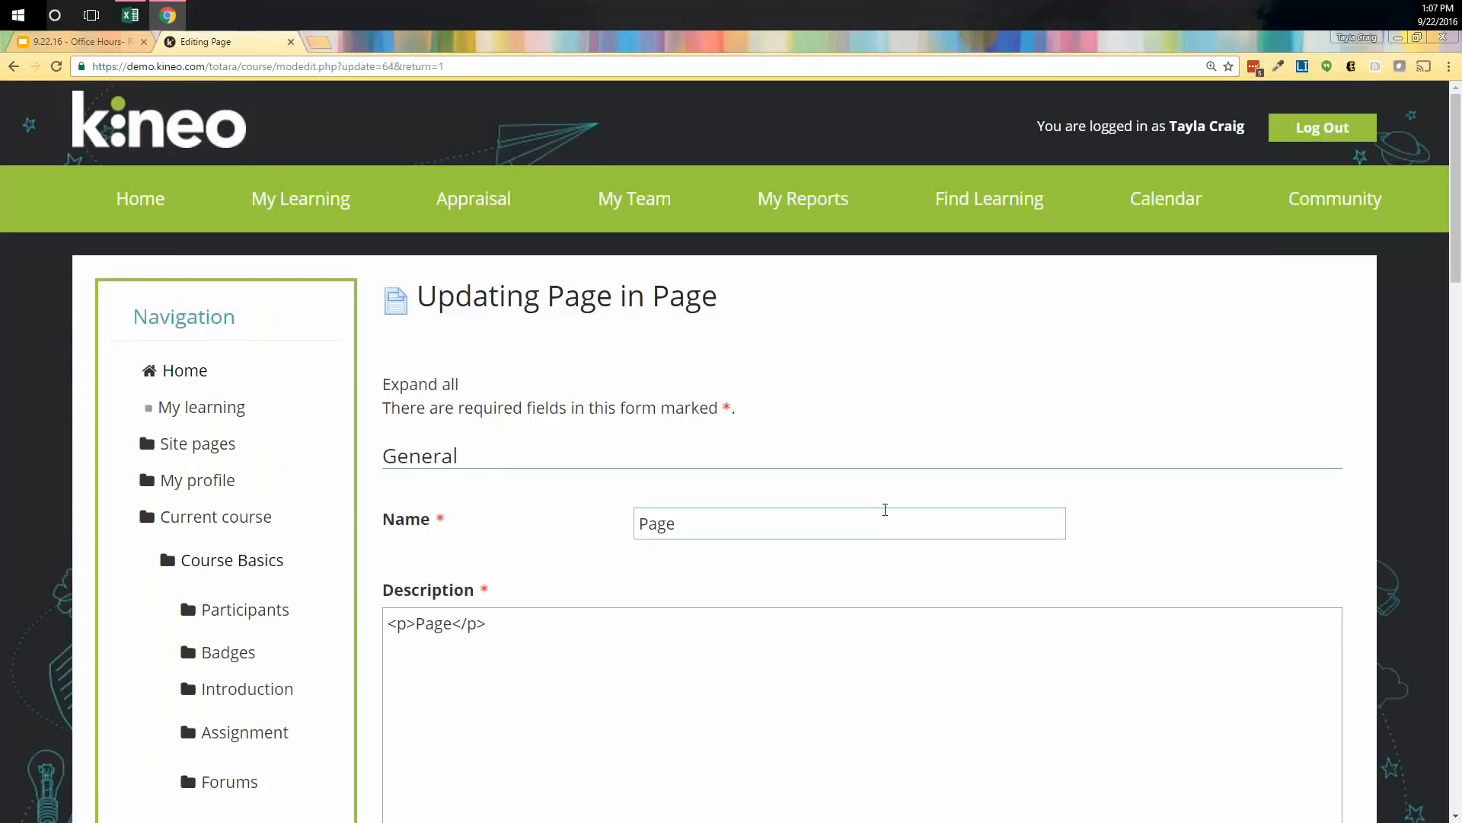
Step: Expand the Page content editor's toolbar to show all of its formatting tools
{"action": "scroll", "coordinate": [885, 509], "scroll_direction": "down", "scroll_amount": 2}
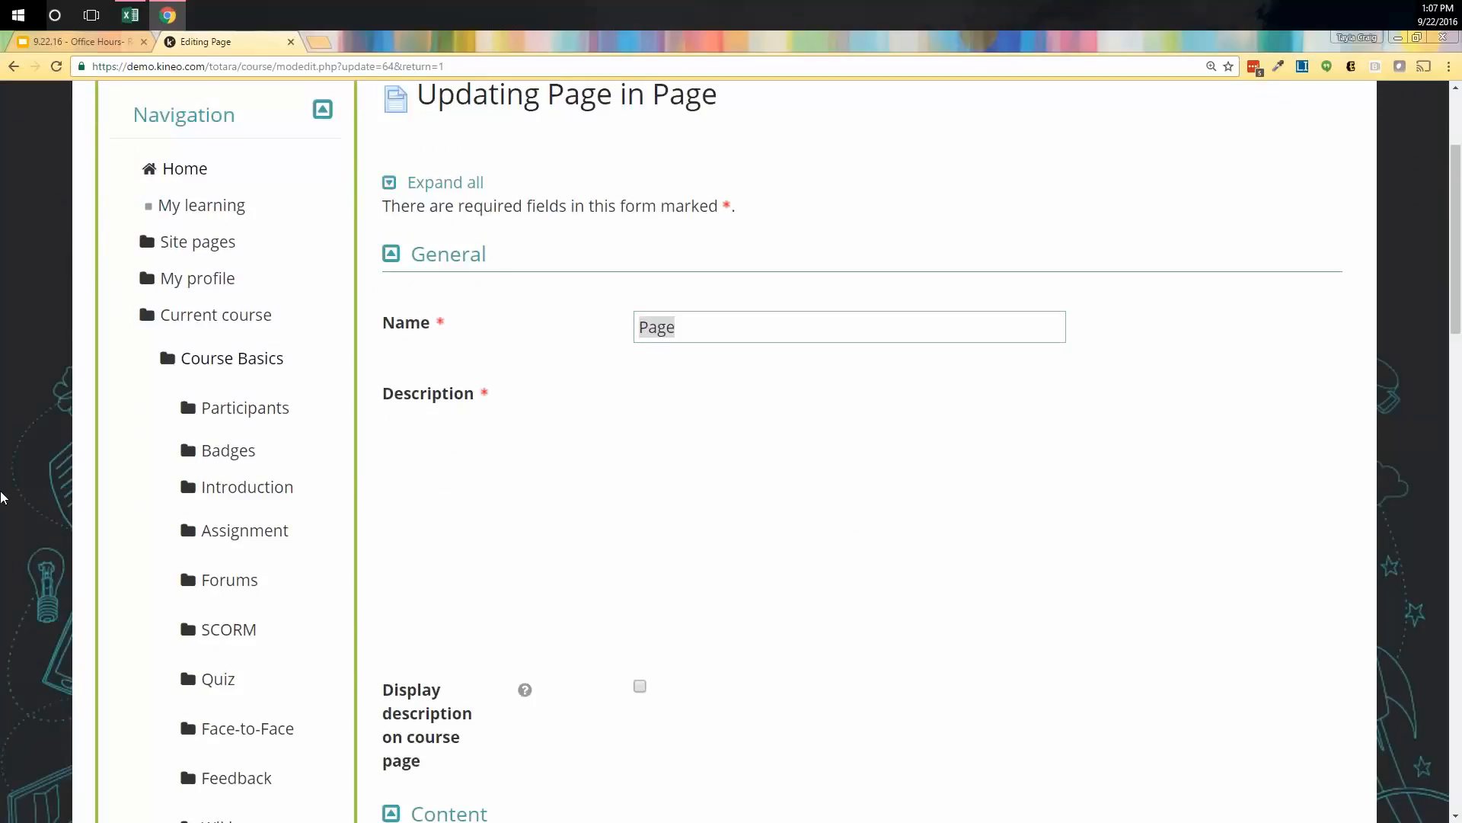
{"action": "scroll", "coordinate": [3, 532], "scroll_direction": "down", "scroll_amount": 5}
{"action": "scroll", "coordinate": [186, 753], "scroll_direction": "up", "scroll_amount": 2}
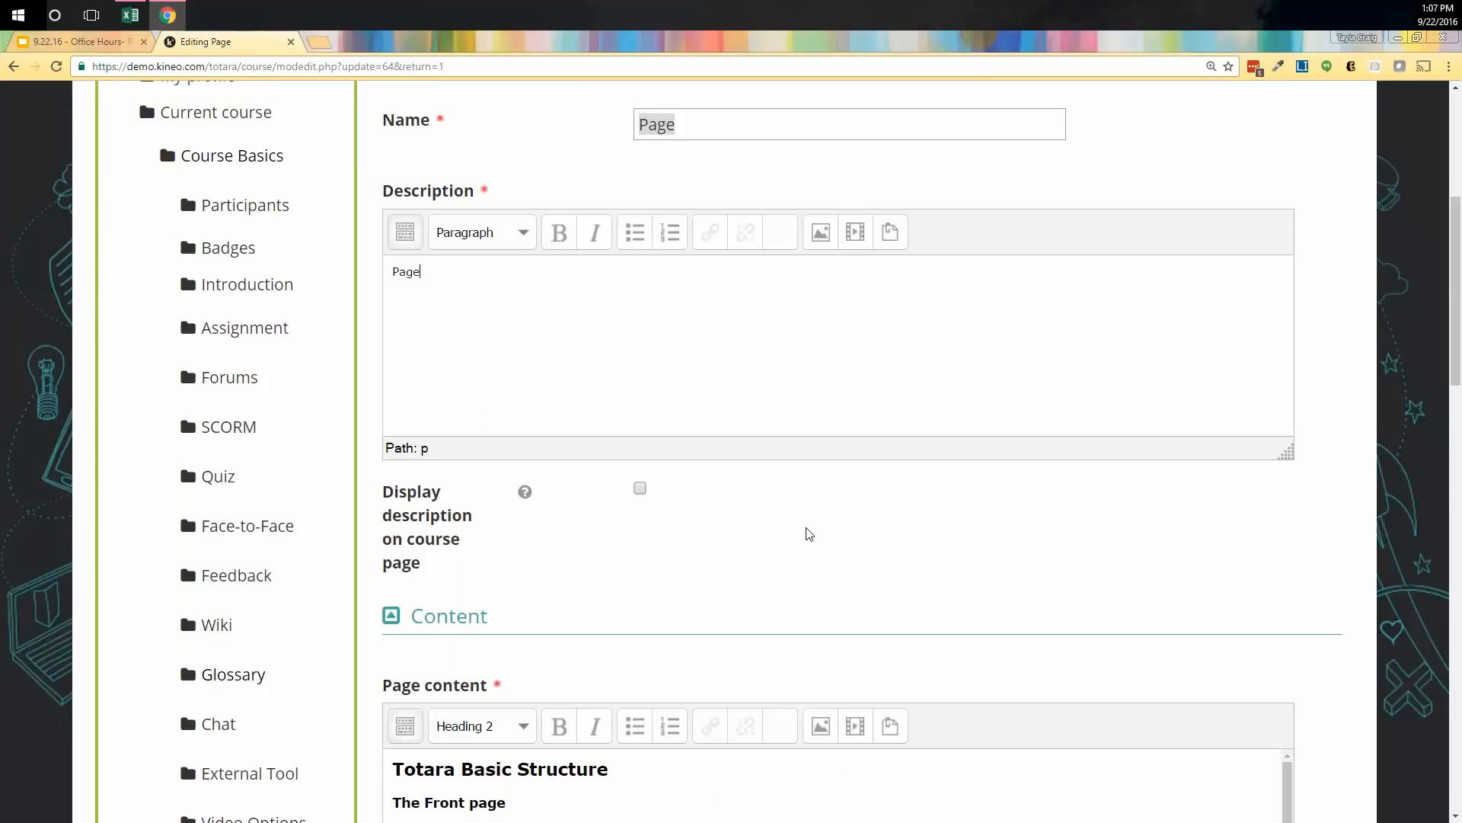
{"action": "scroll", "coordinate": [800, 533], "scroll_direction": "down", "scroll_amount": 3}
{"action": "scroll", "coordinate": [798, 548], "scroll_direction": "down", "scroll_amount": 4}
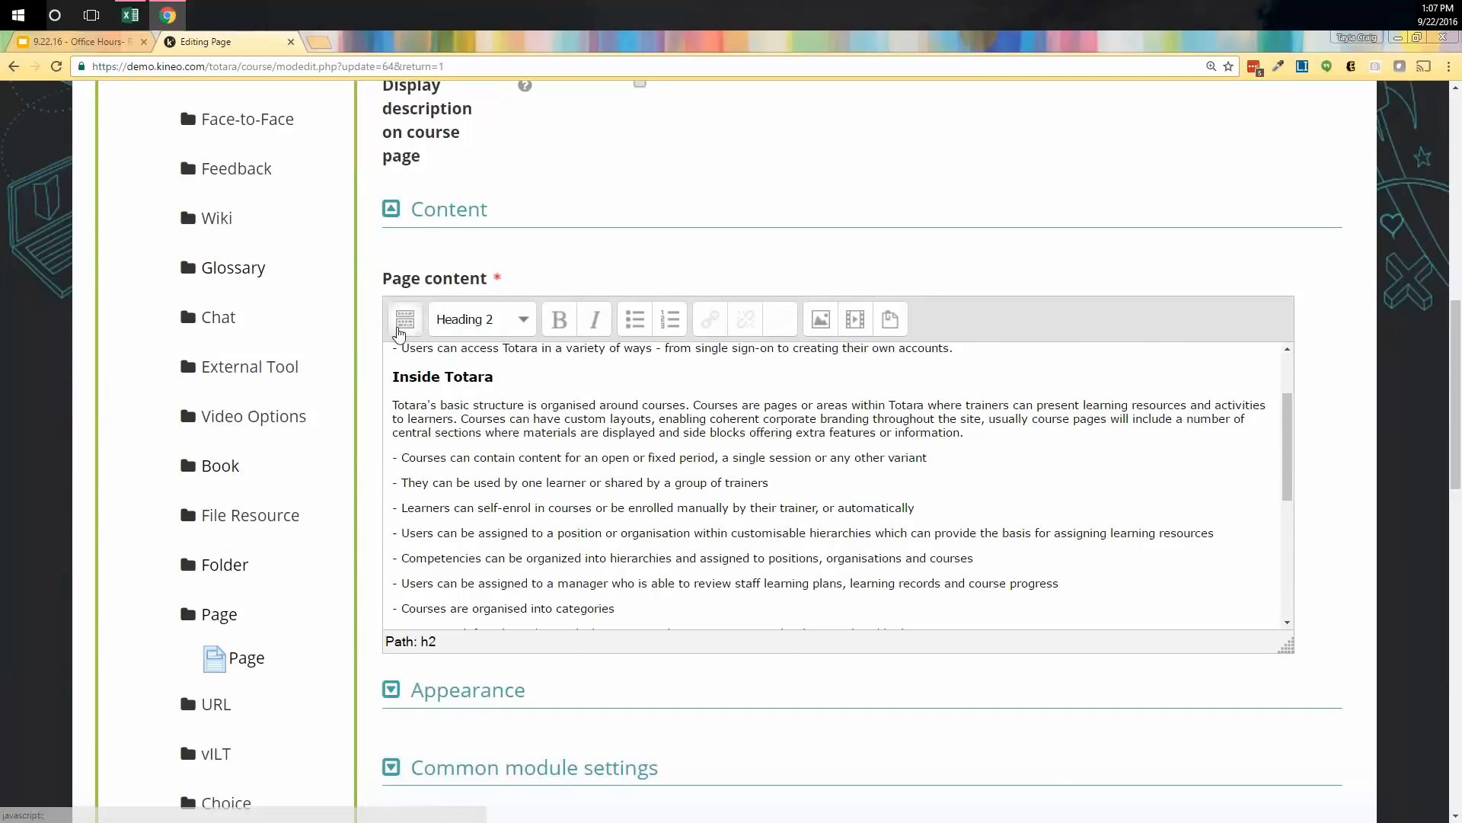
{"action": "left_click", "coordinate": [404, 313]}
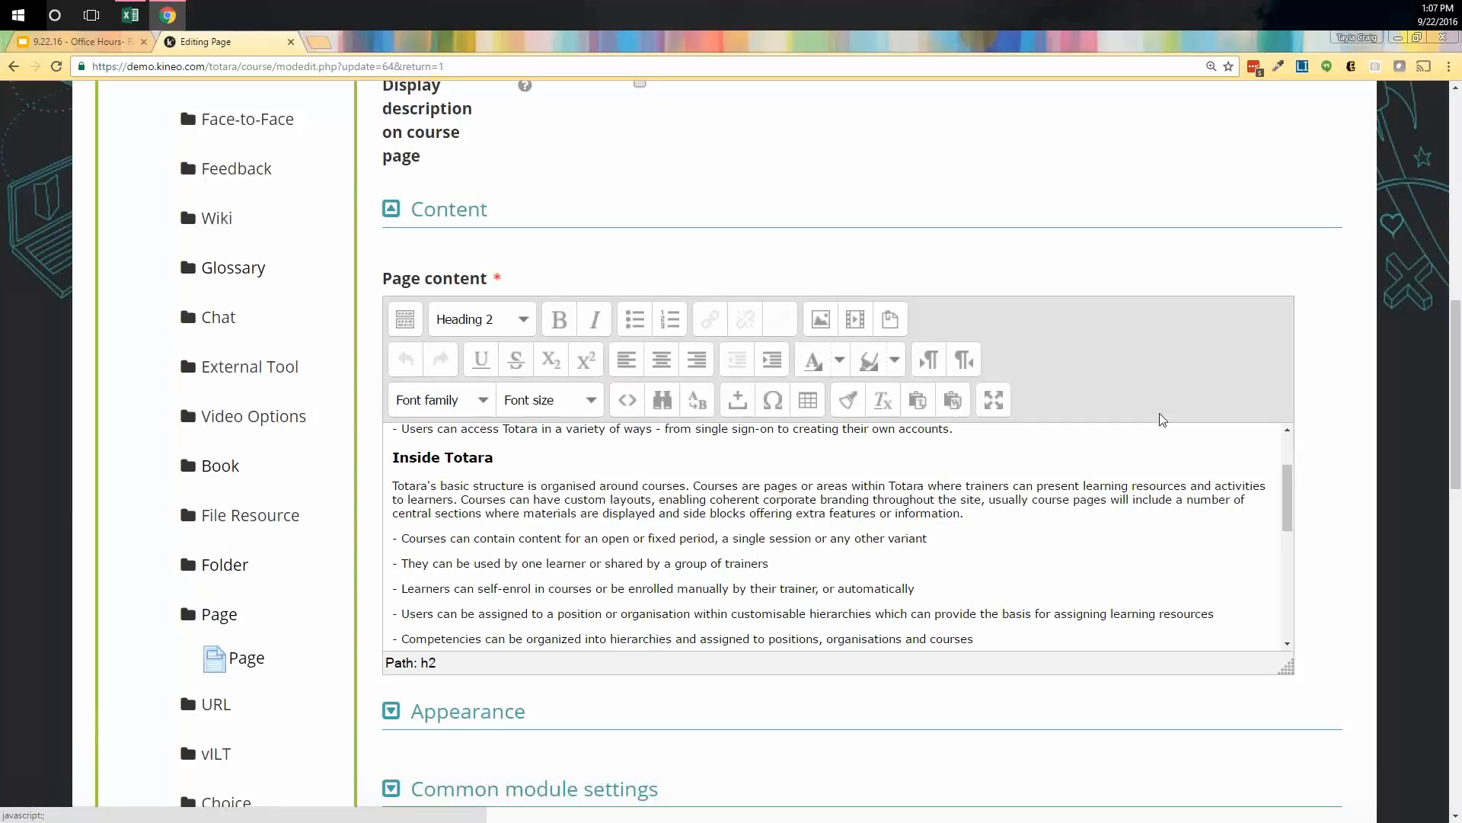
Step: Look through the paragraph formats and font families offered for the page content, leaving the text formatting as it is
{"action": "left_click", "coordinate": [502, 328]}
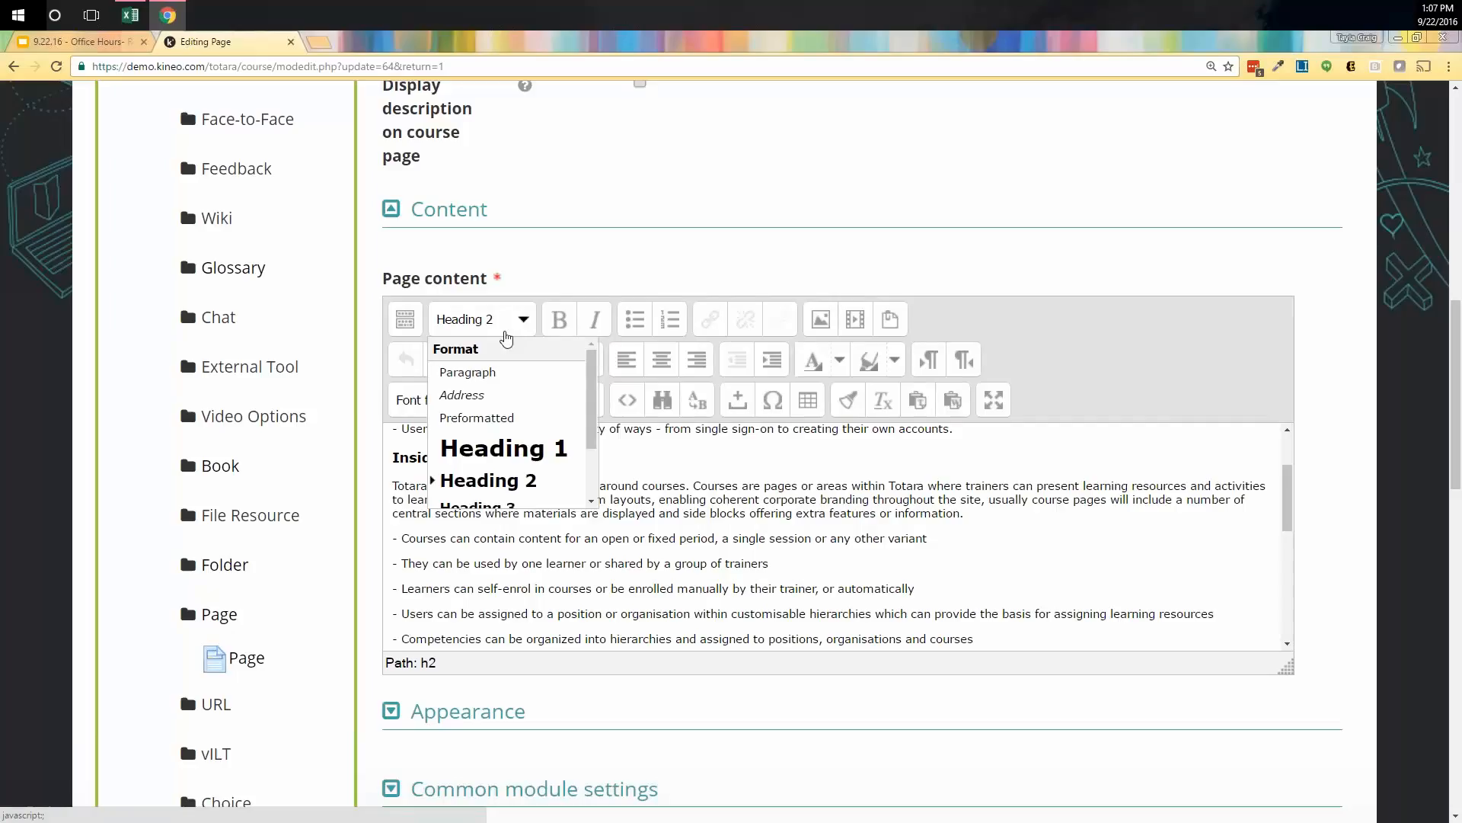
{"action": "left_click_drag", "start_coordinate": [589, 403], "coordinate": [595, 367]}
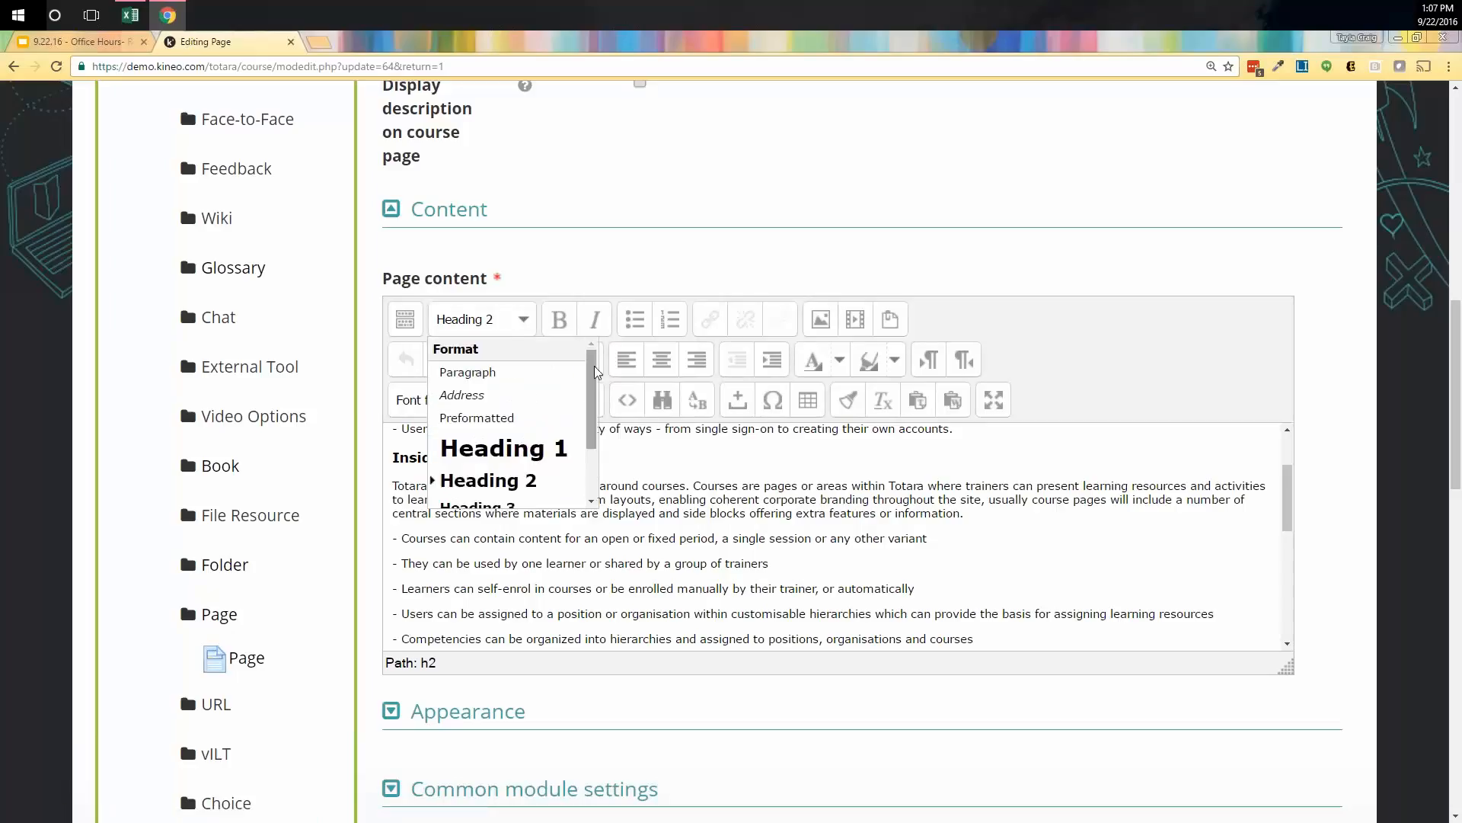
{"action": "left_click", "coordinate": [527, 323]}
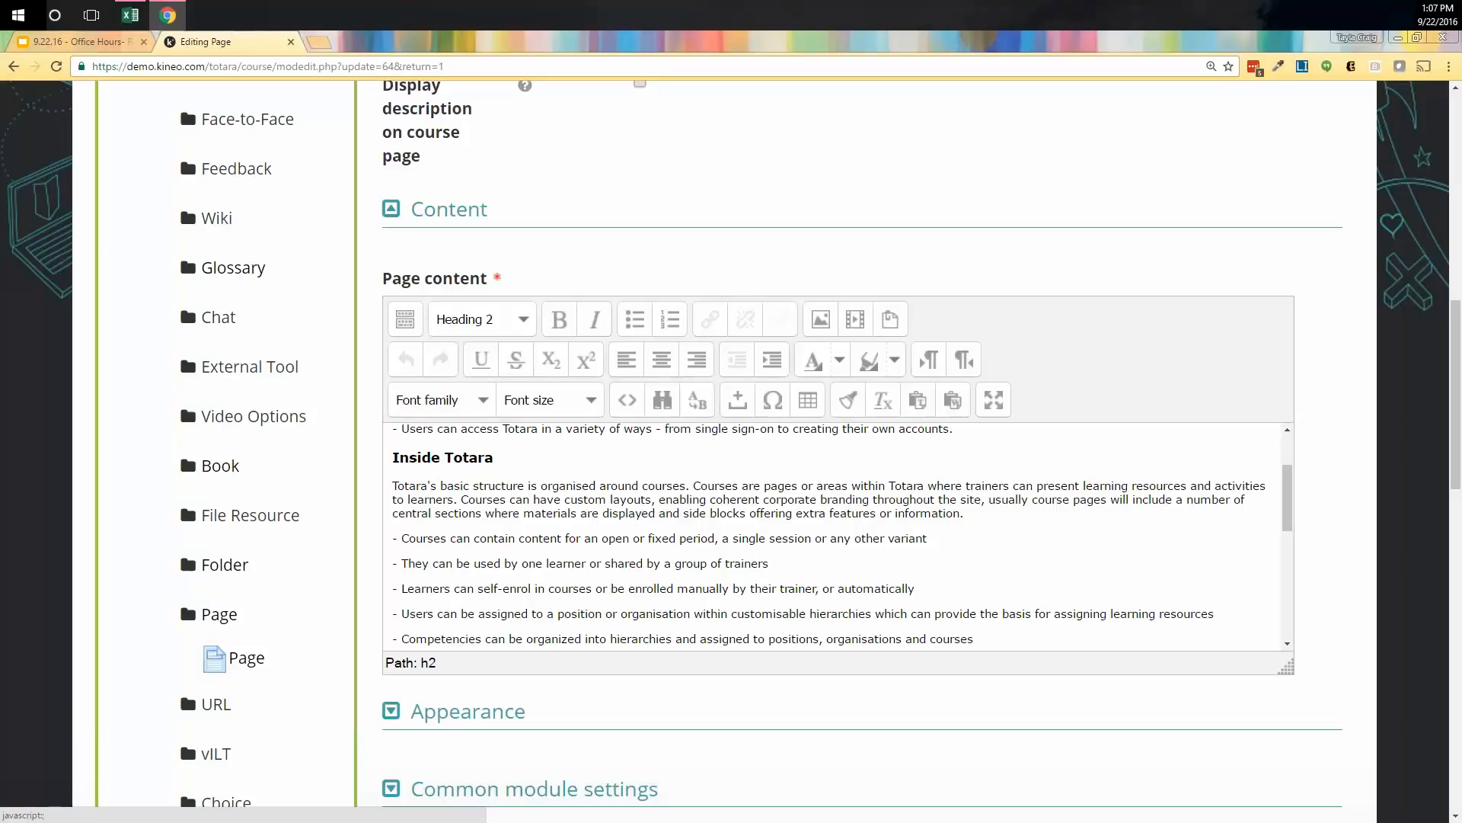
{"action": "left_click", "coordinate": [446, 410]}
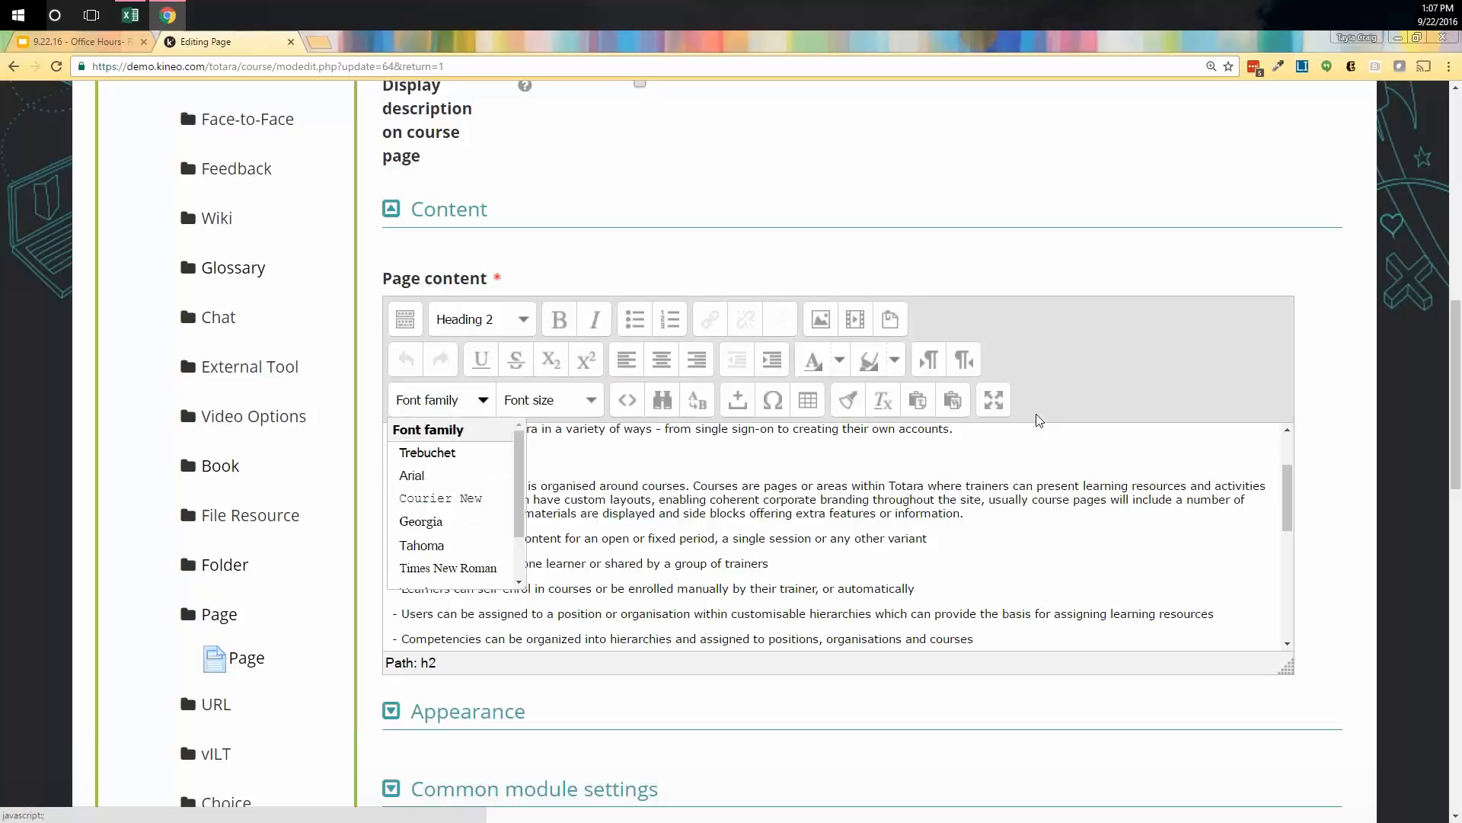
{"action": "left_click", "coordinate": [1200, 596]}
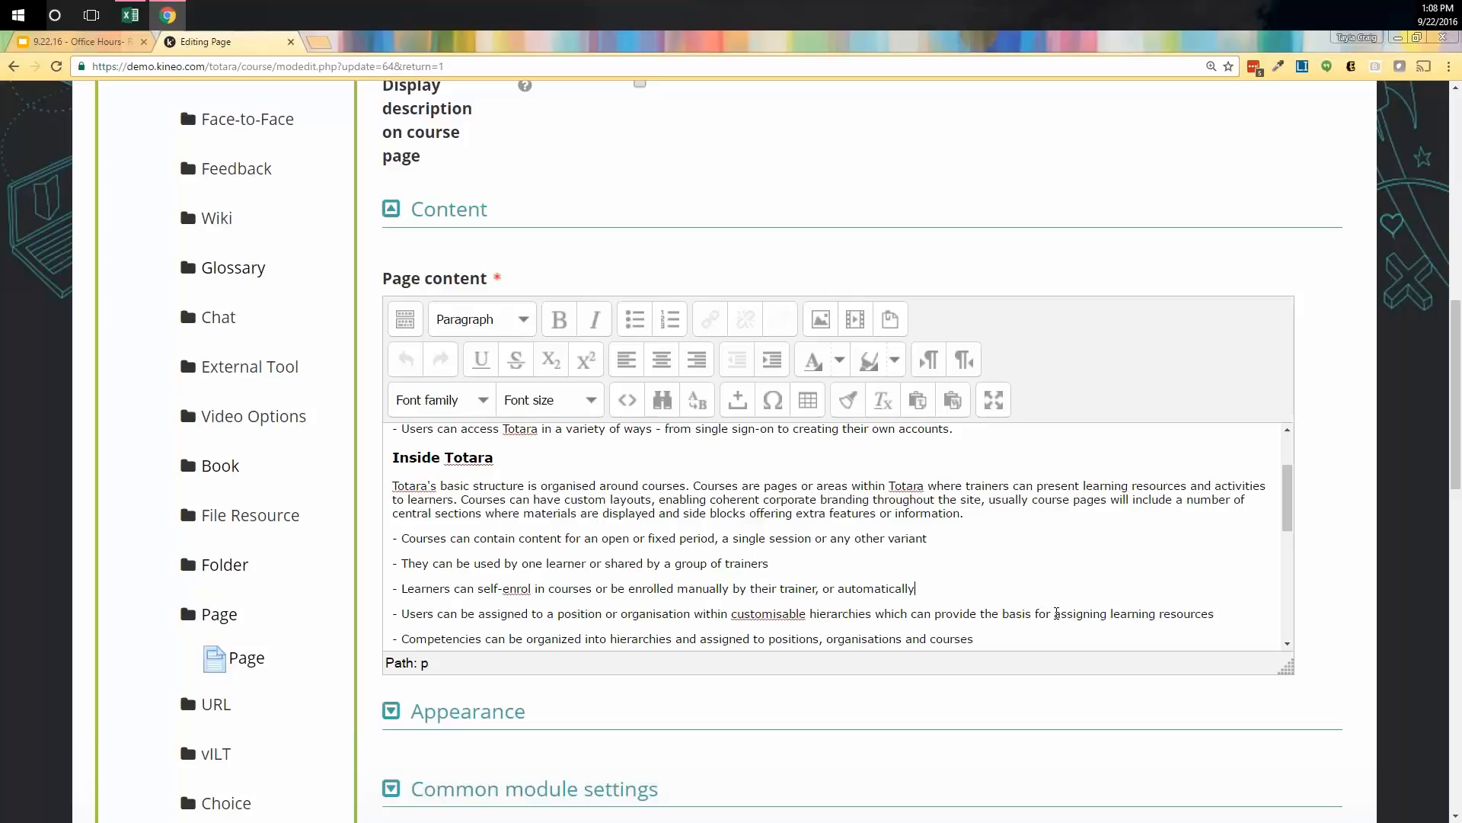
Step: Inspect the HTML source of the page content and run the cleanup of messy code
{"action": "left_click", "coordinate": [627, 406]}
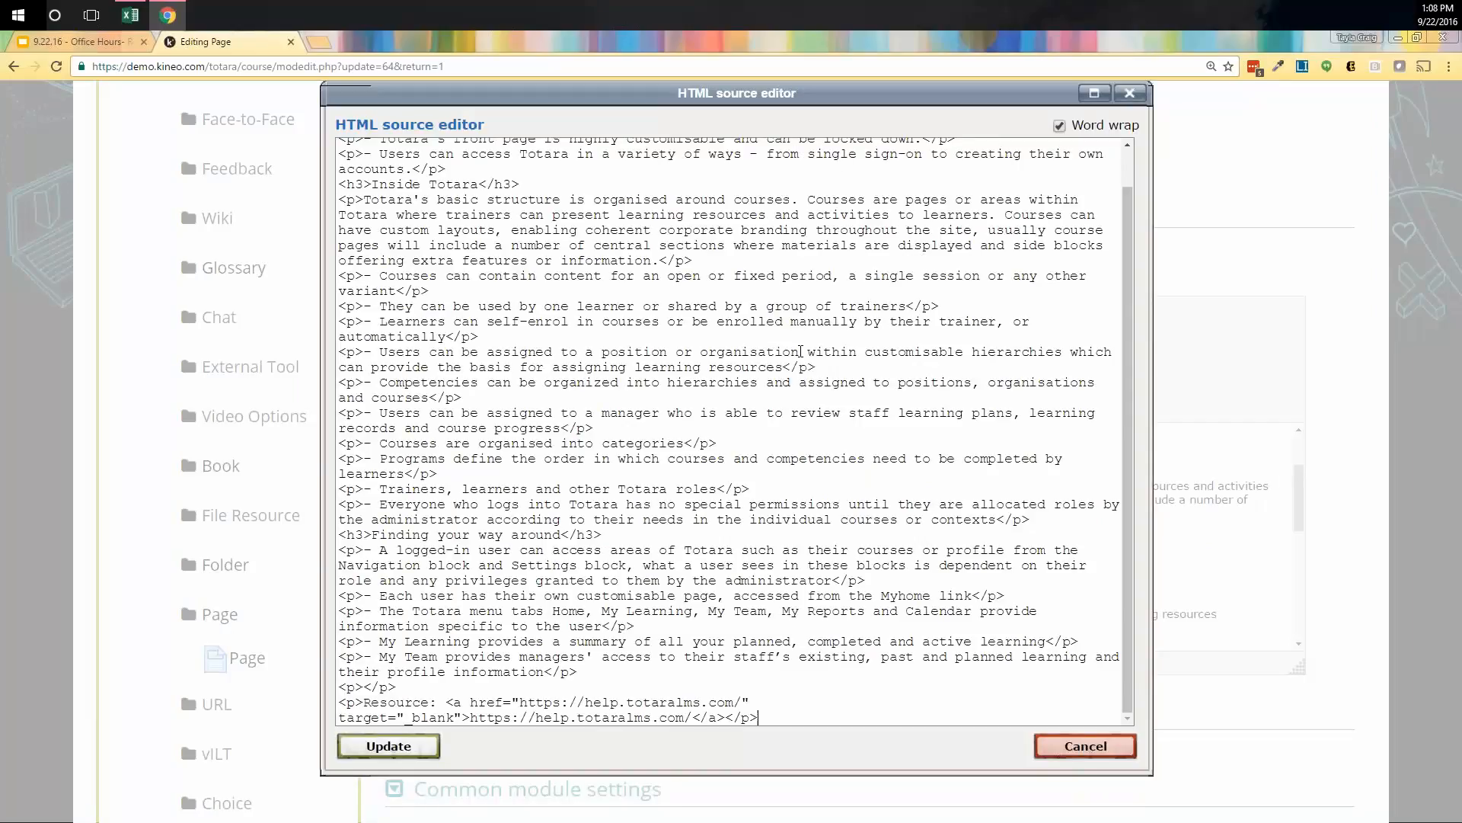
{"action": "scroll", "coordinate": [761, 447], "scroll_direction": "up", "scroll_amount": 1}
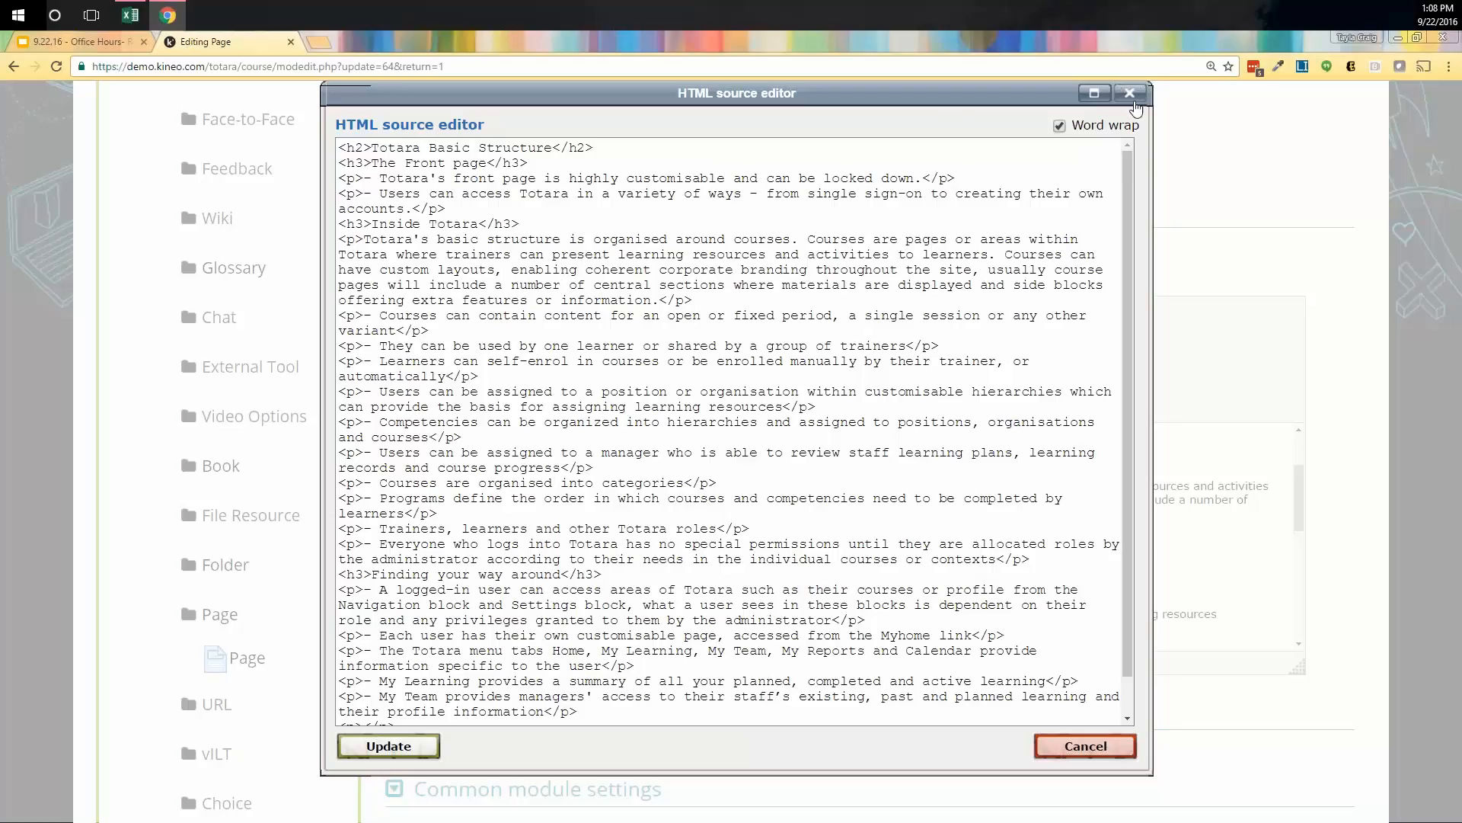
{"action": "left_click", "coordinate": [1130, 93]}
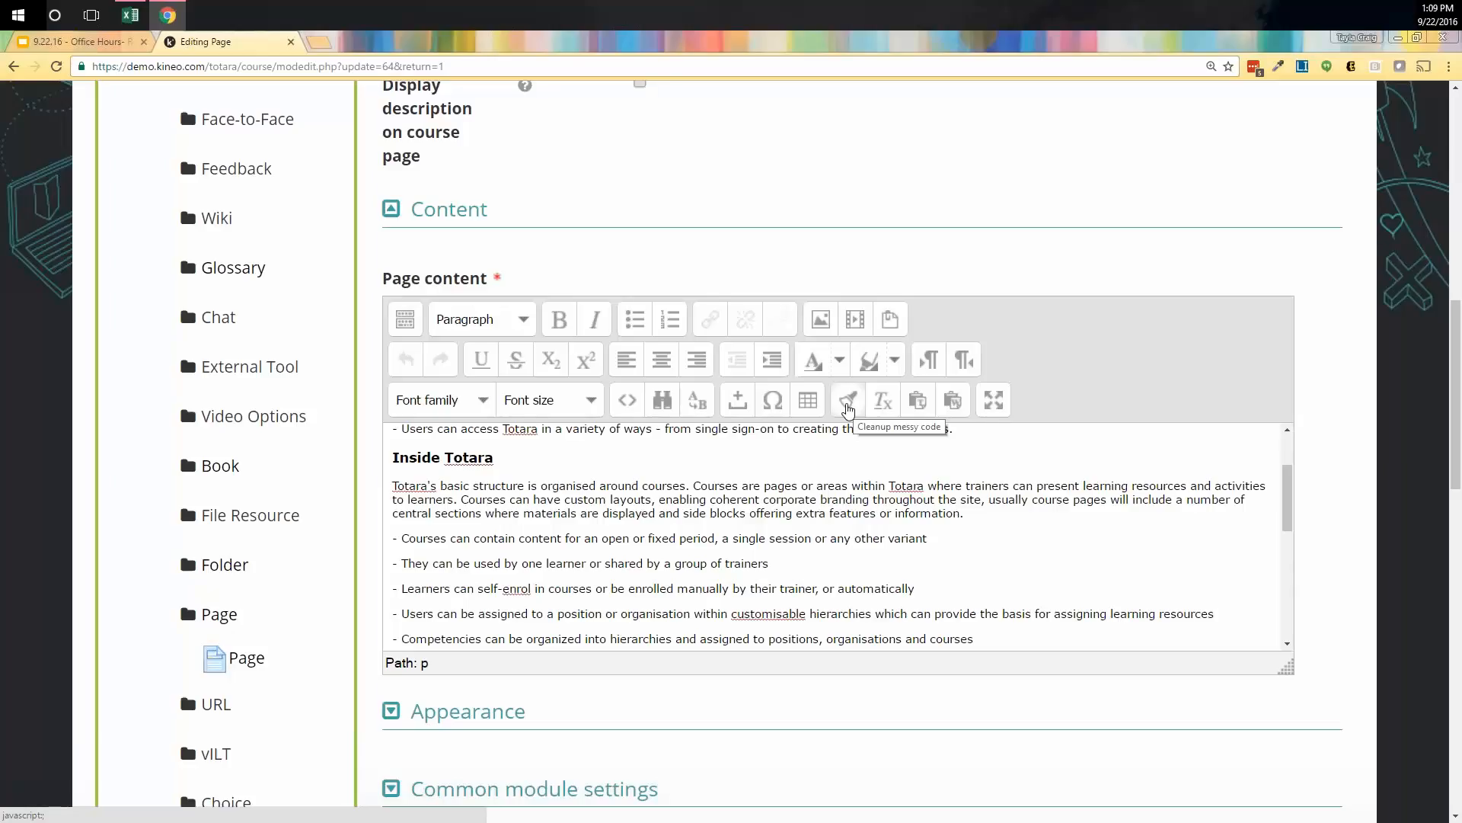
{"action": "left_click", "coordinate": [848, 404]}
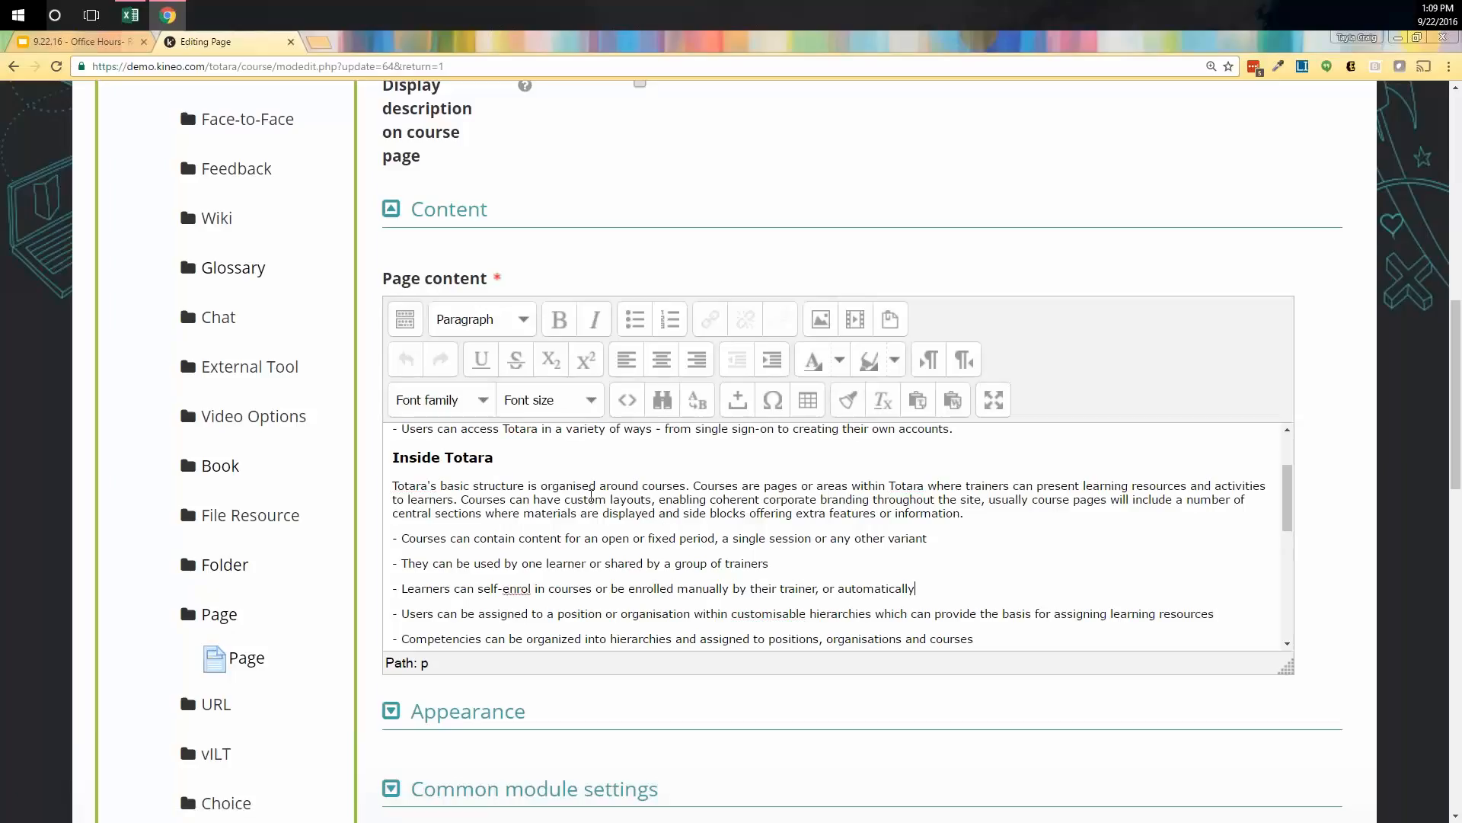
Step: Examine the plain-text and Word paste options for the page content without inserting anything
{"action": "left_click_drag", "start_coordinate": [631, 486], "coordinate": [676, 614]}
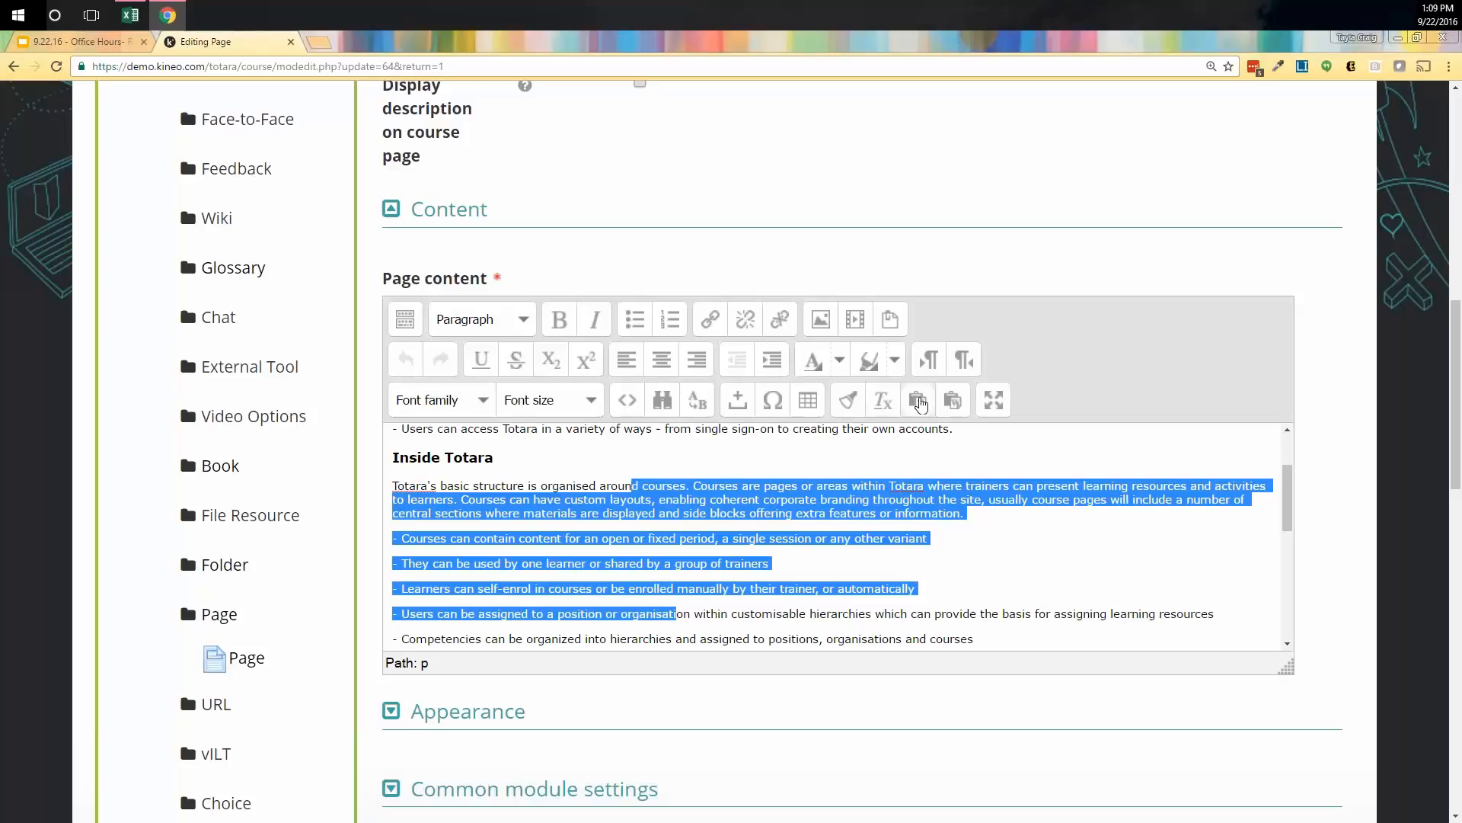
{"action": "left_click", "coordinate": [920, 401]}
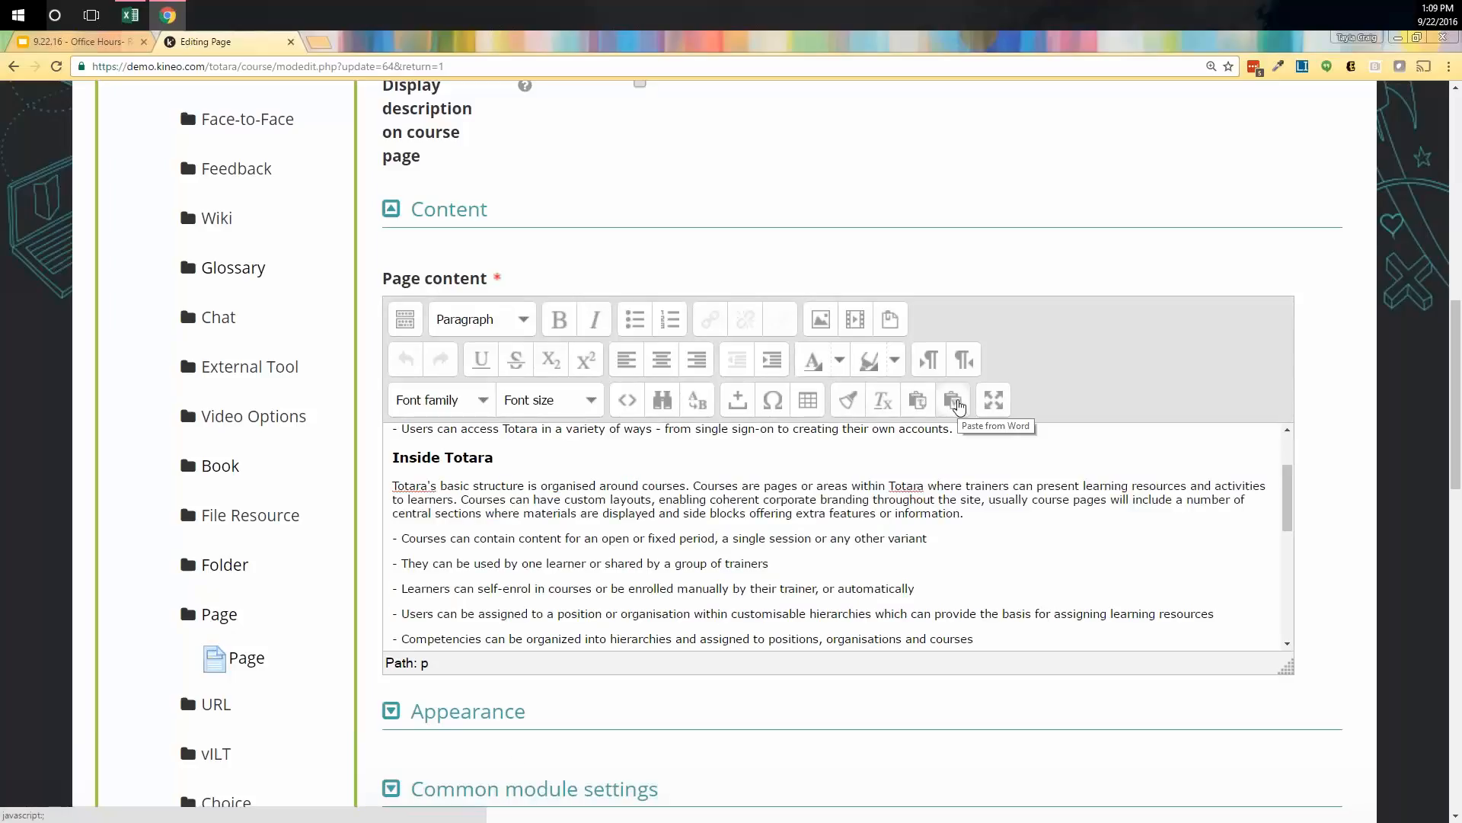
{"action": "left_click", "coordinate": [954, 401]}
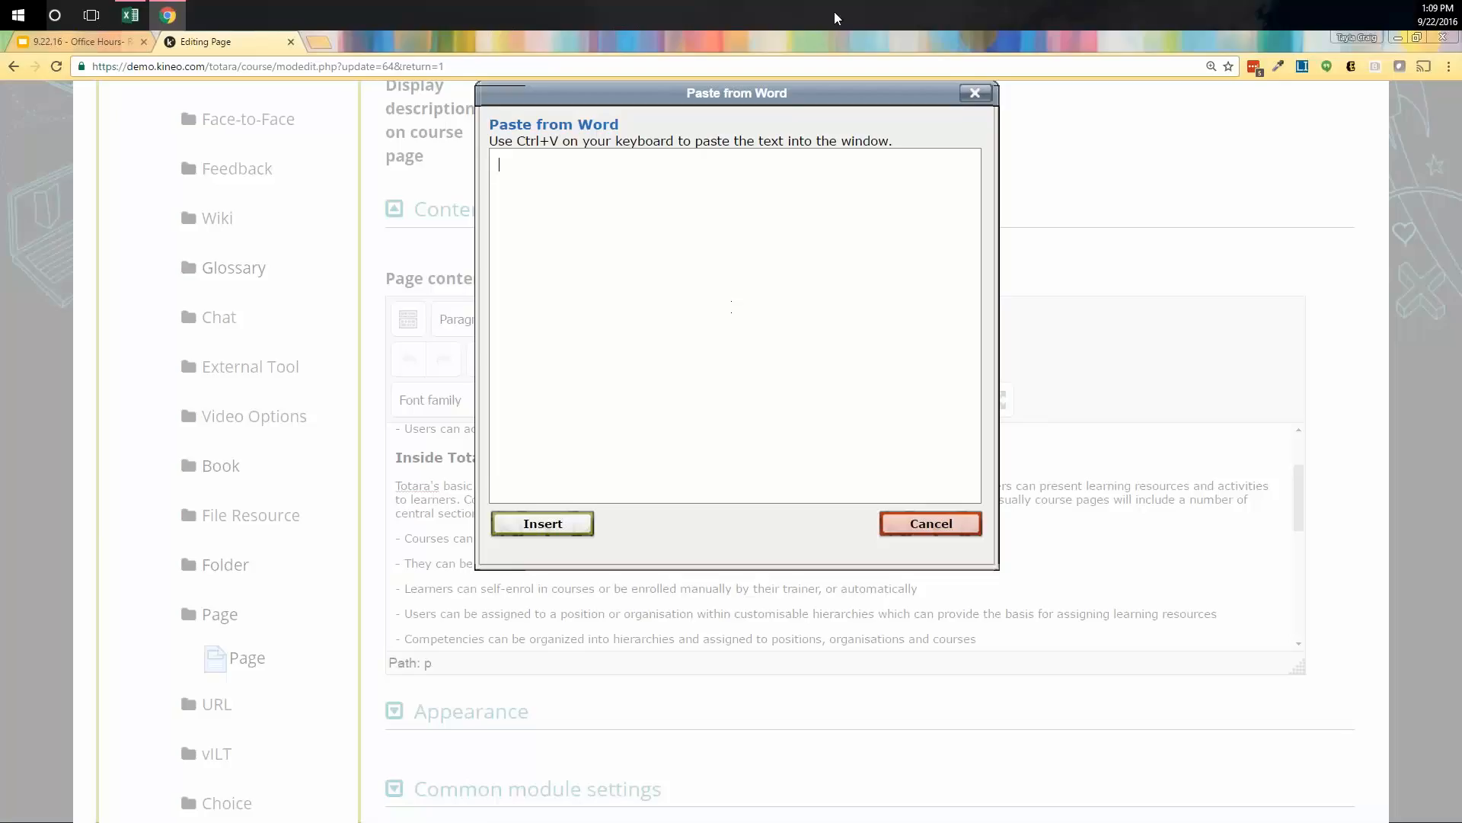
{"action": "left_click", "coordinate": [975, 92]}
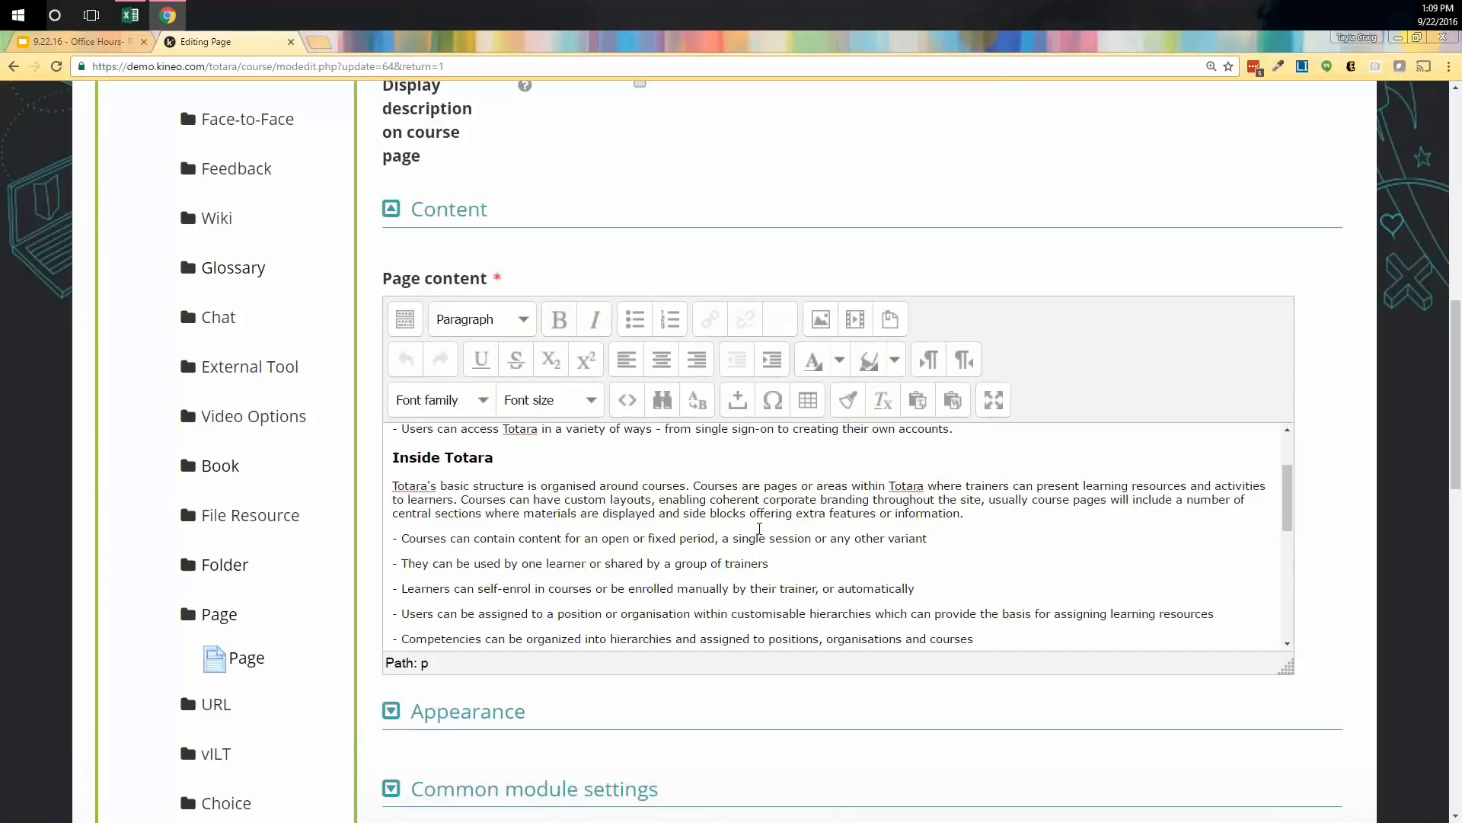
Step: View the page content in the full-screen editor and return to the normal editing form
{"action": "scroll", "coordinate": [1107, 521], "scroll_direction": "up", "scroll_amount": 2}
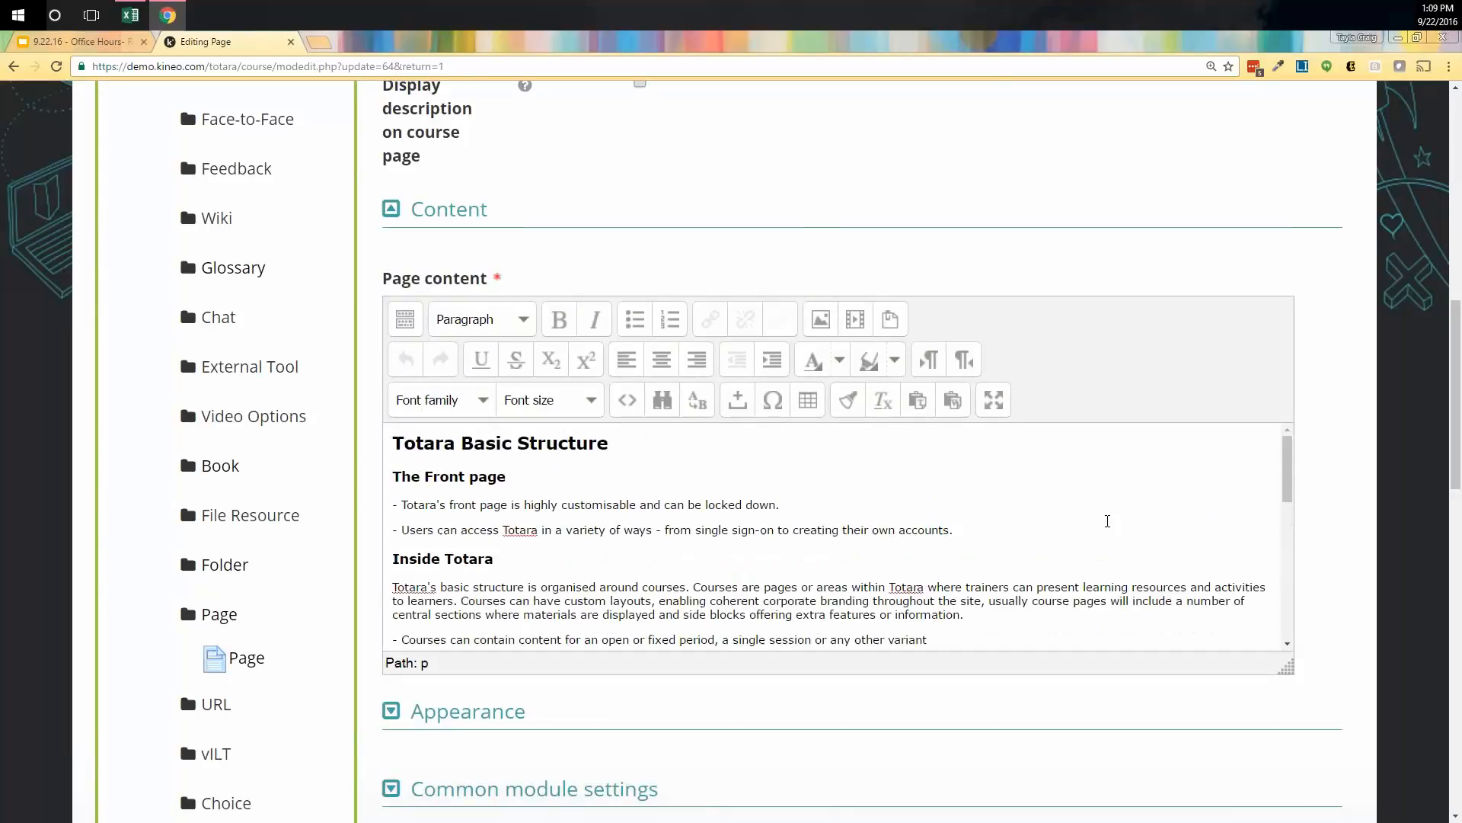
{"action": "left_click", "coordinate": [994, 399]}
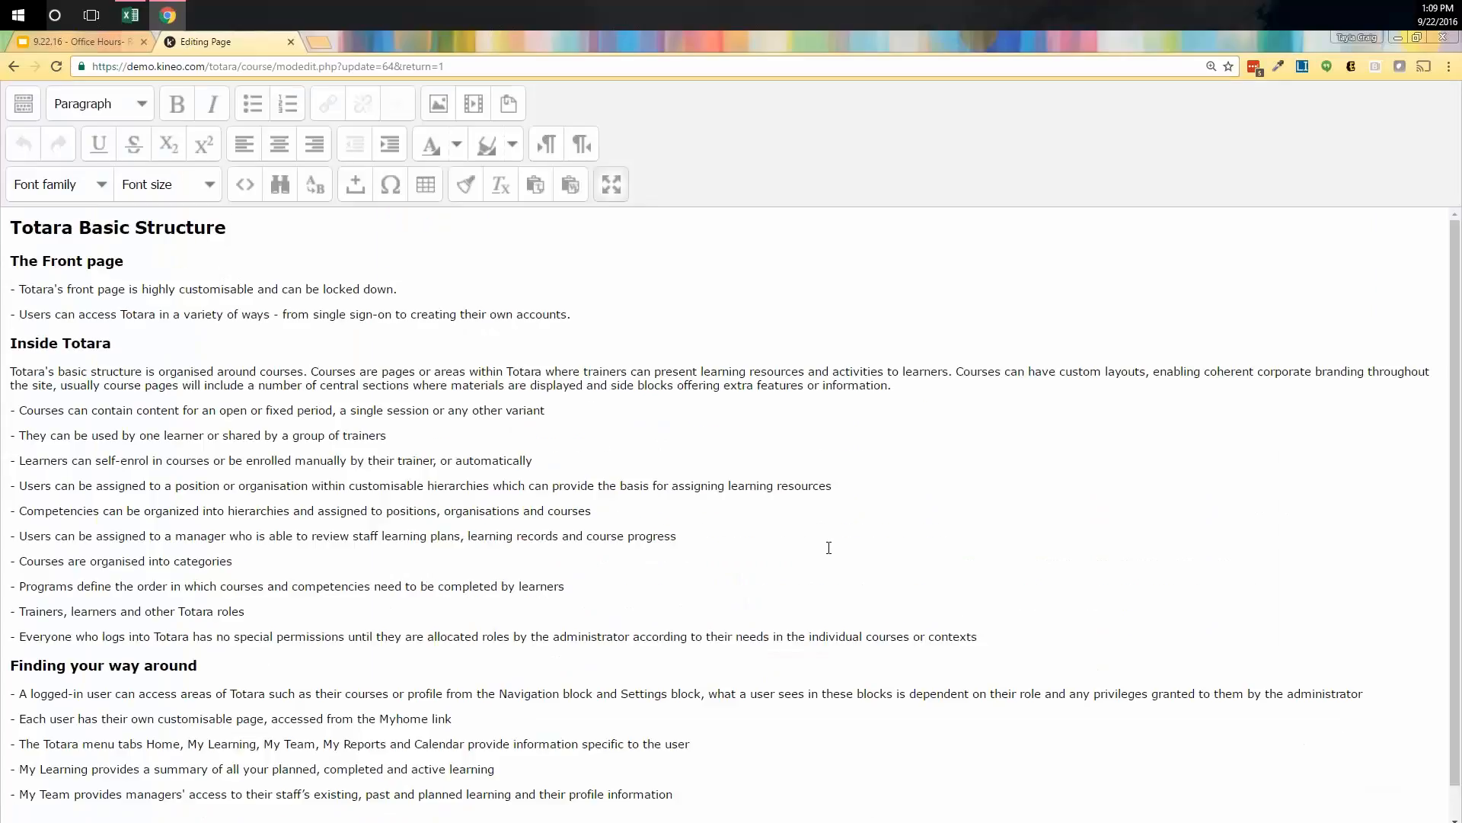
{"action": "scroll", "coordinate": [829, 547], "scroll_direction": "down", "scroll_amount": 1}
{"action": "scroll", "coordinate": [829, 547], "scroll_direction": "up", "scroll_amount": 1}
{"action": "left_click", "coordinate": [612, 184]}
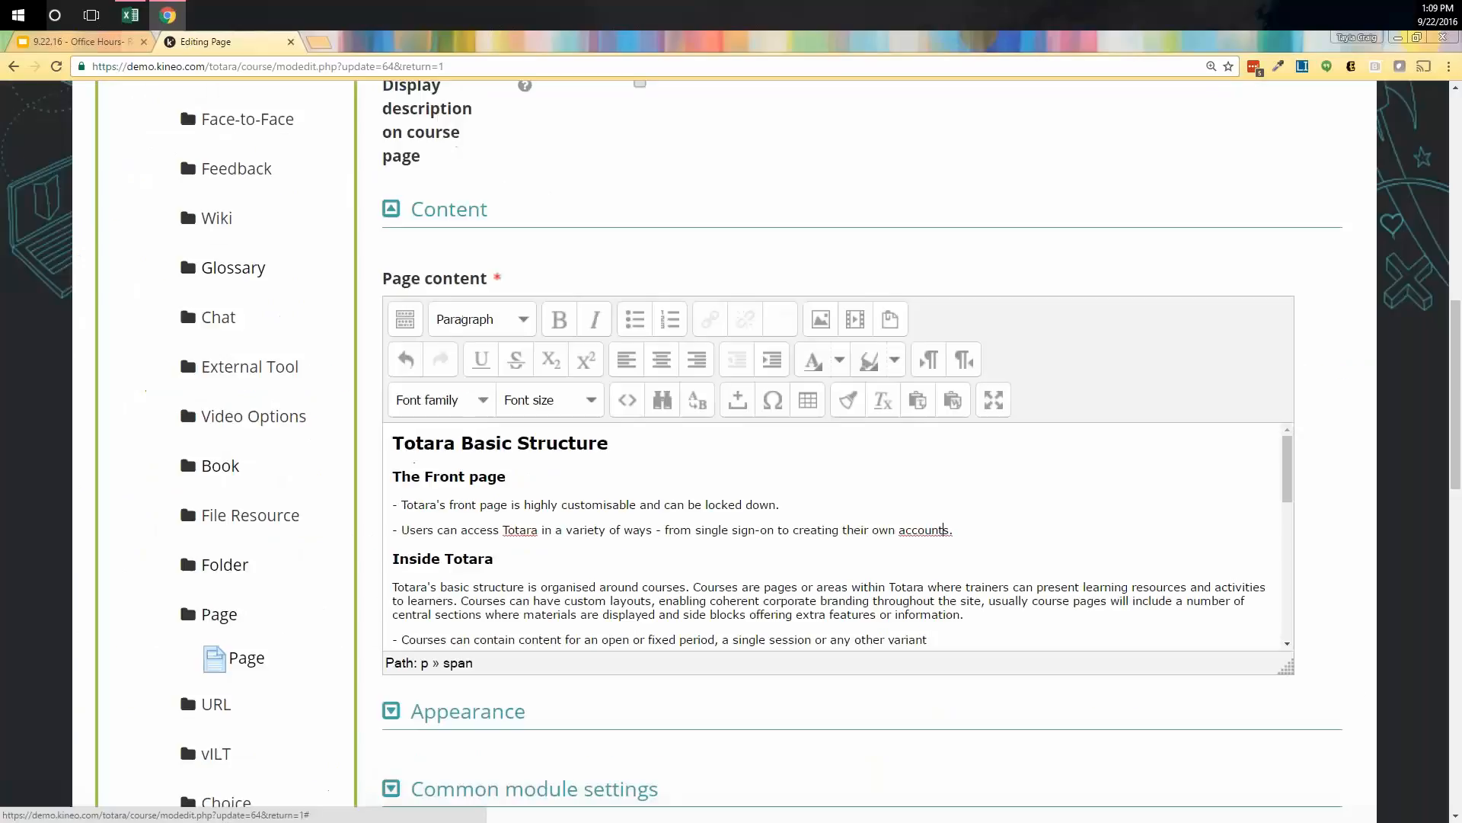
Step: Open the Totara Basic Structure book from the Book section of the Course Basics course
{"action": "scroll", "coordinate": [834, 537], "scroll_direction": "down", "scroll_amount": 5}
{"action": "scroll", "coordinate": [689, 679], "scroll_direction": "down", "scroll_amount": 6}
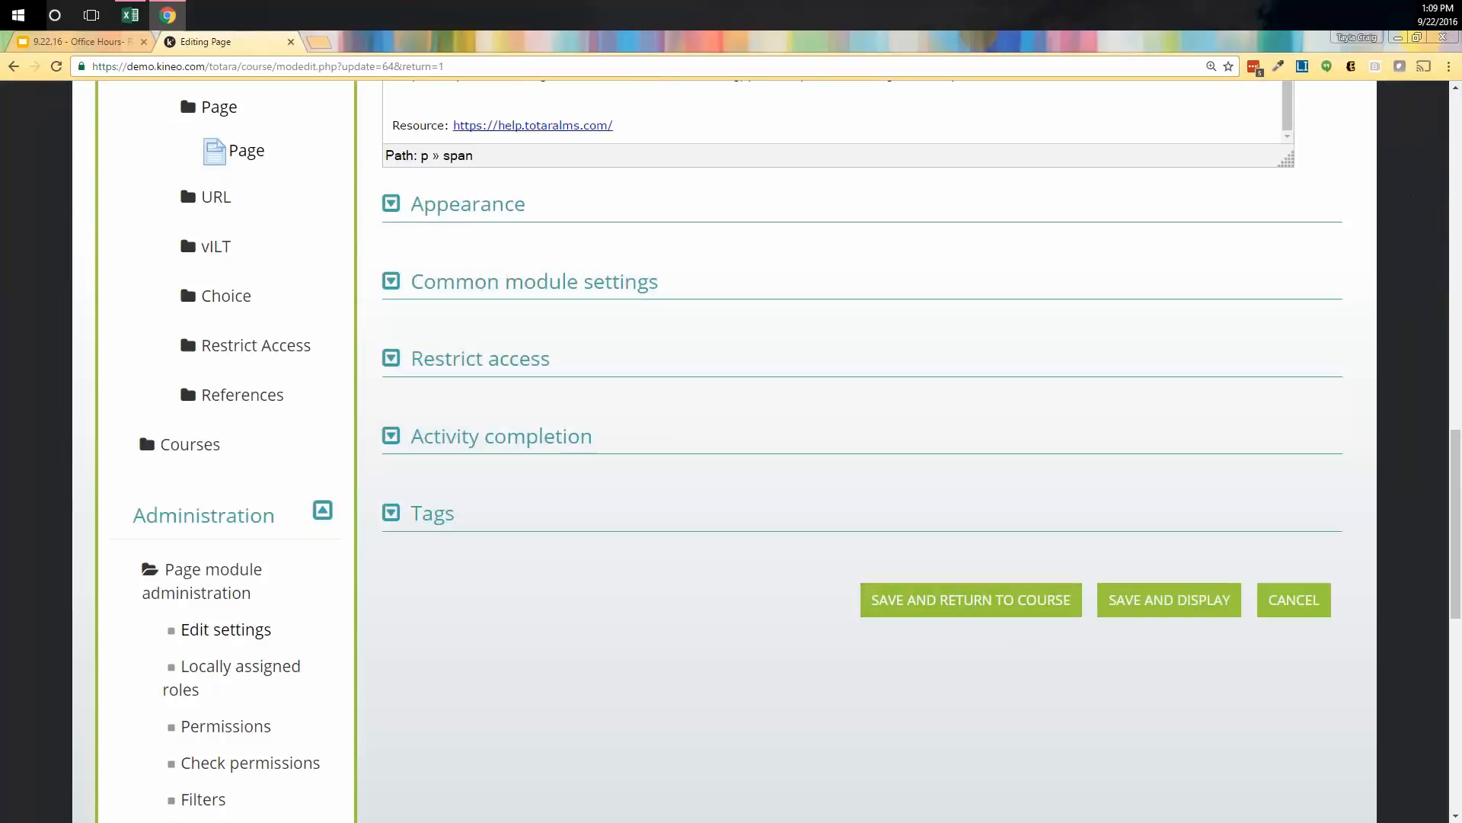
{"action": "scroll", "coordinate": [482, 598], "scroll_direction": "up", "scroll_amount": 3}
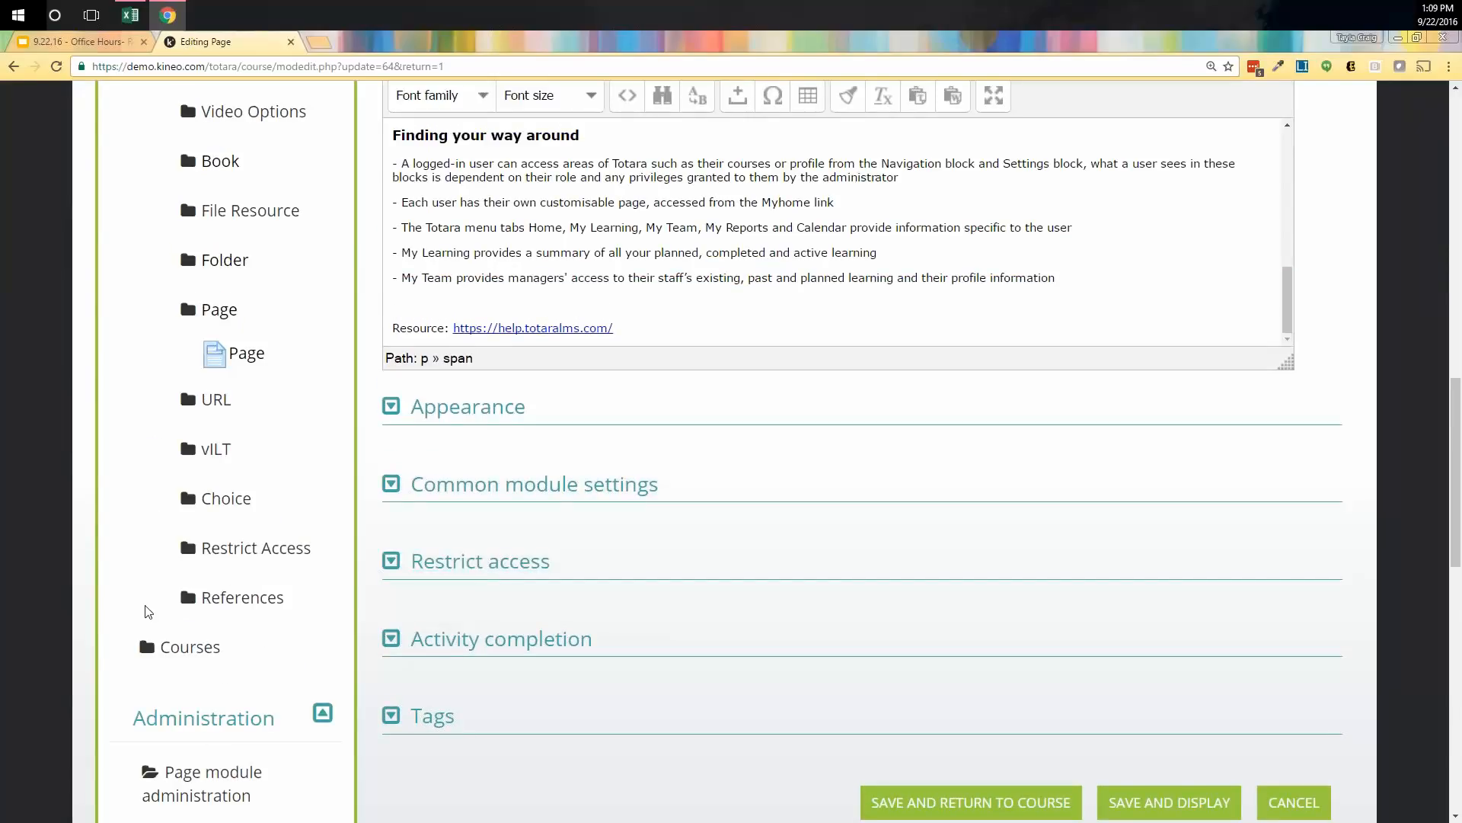
{"action": "left_click", "coordinate": [188, 169]}
{"action": "left_click", "coordinate": [236, 217]}
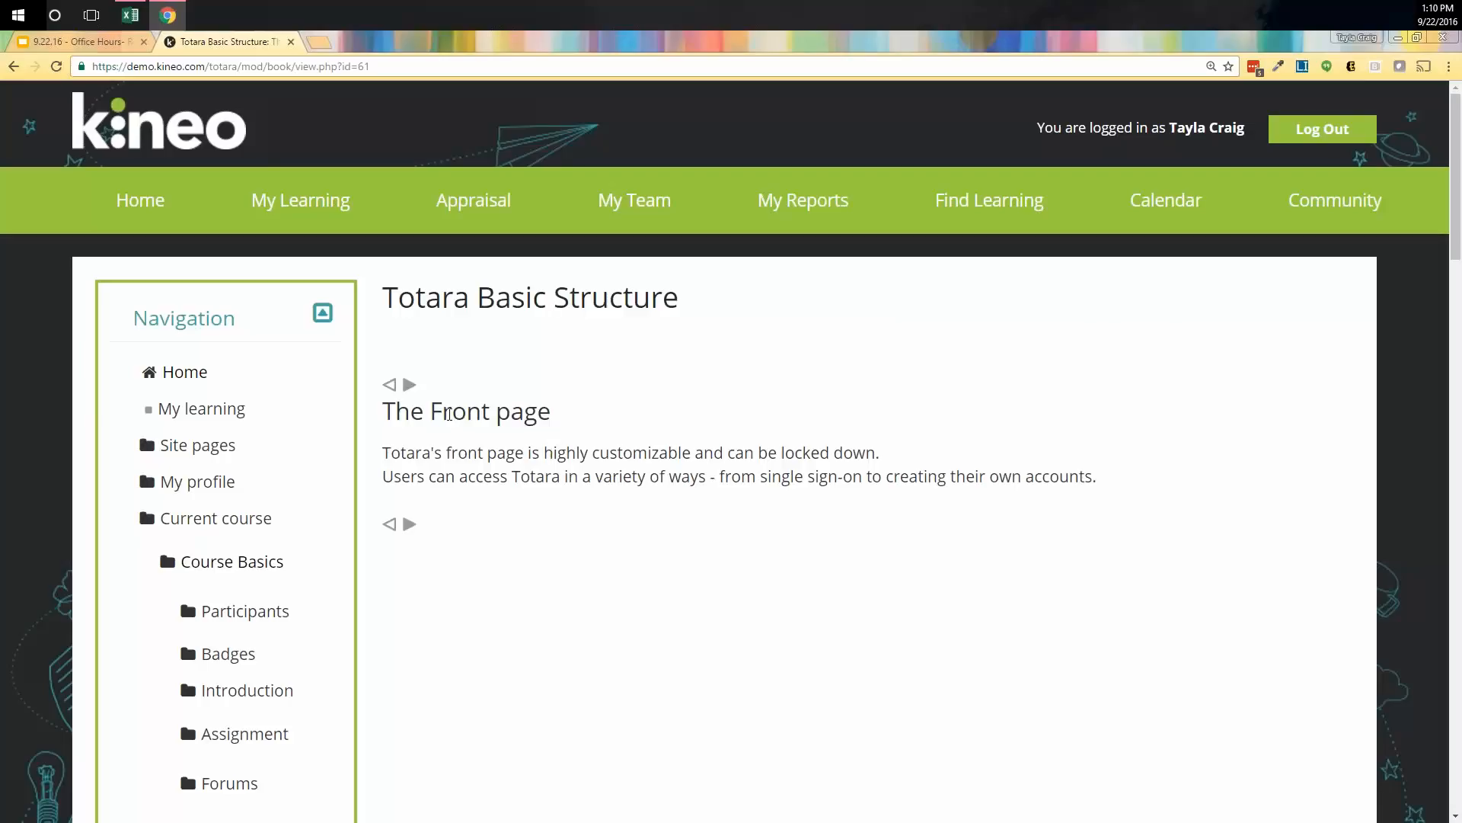
Step: Go through the book's chapters from The Front page to Trainers, learners and other Totara roles
{"action": "left_click", "coordinate": [409, 384]}
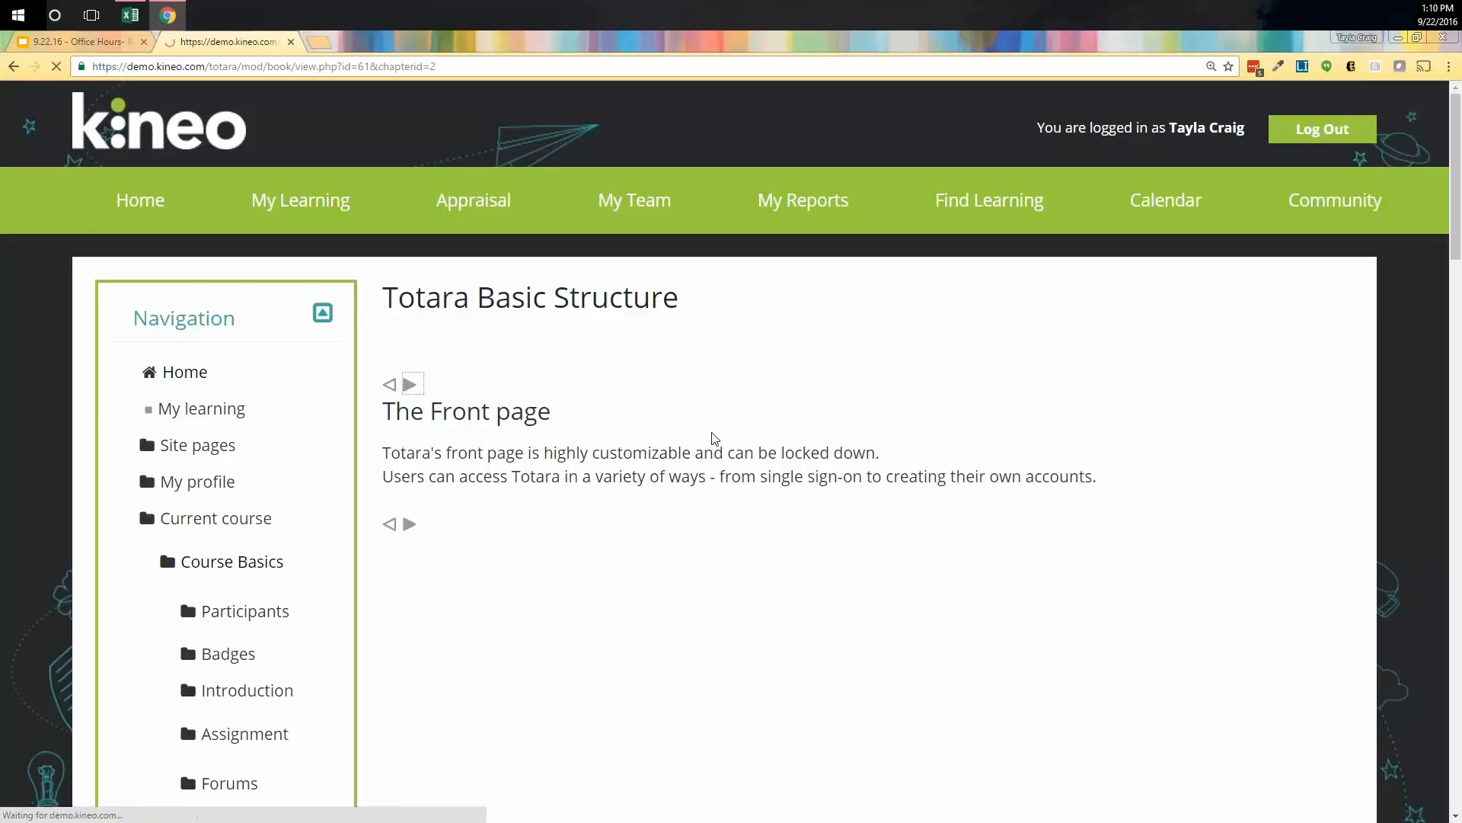
{"action": "scroll", "coordinate": [610, 533], "scroll_direction": "down", "scroll_amount": 5}
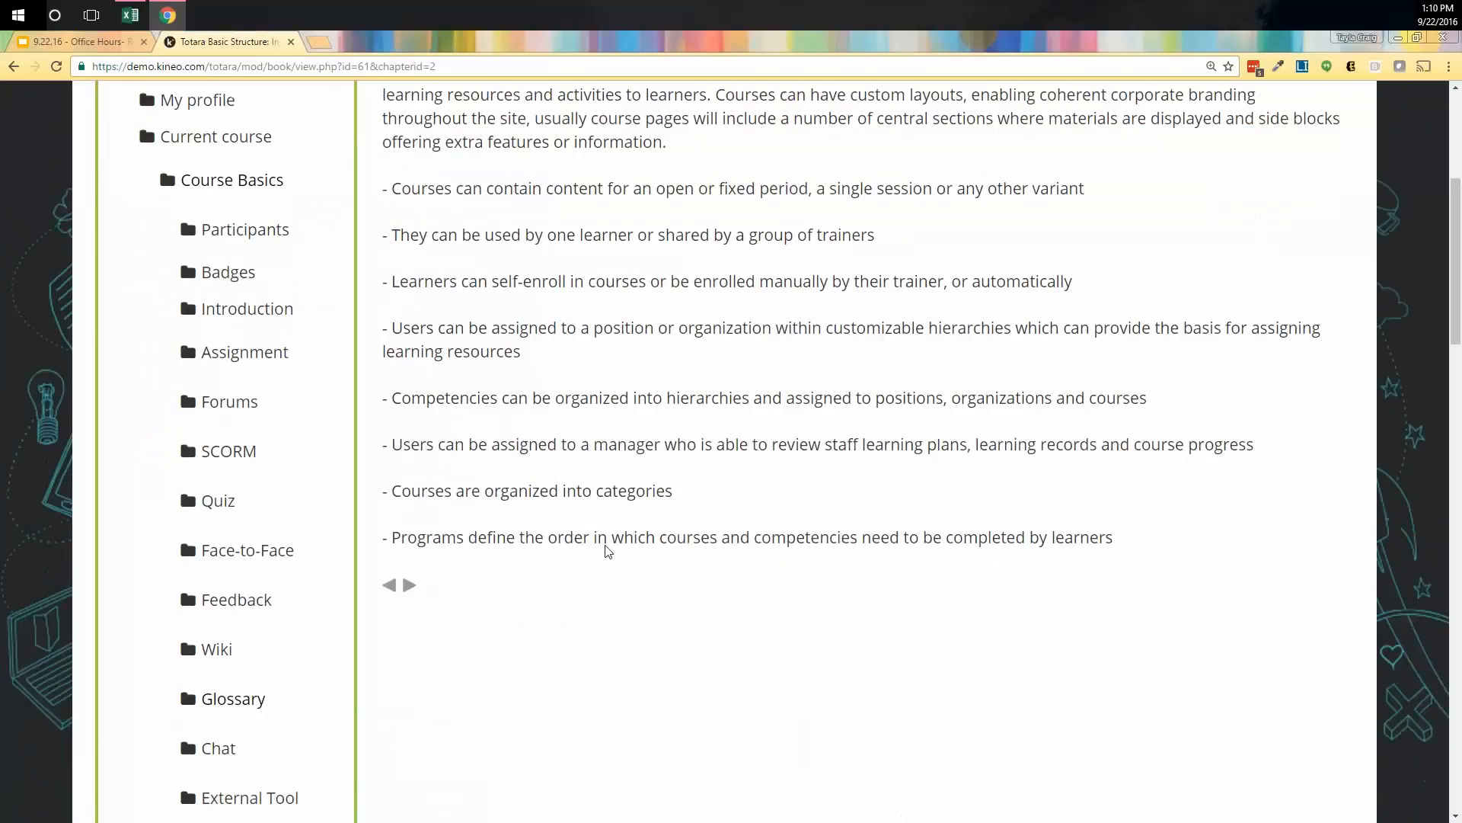
{"action": "scroll", "coordinate": [608, 550], "scroll_direction": "up", "scroll_amount": 4}
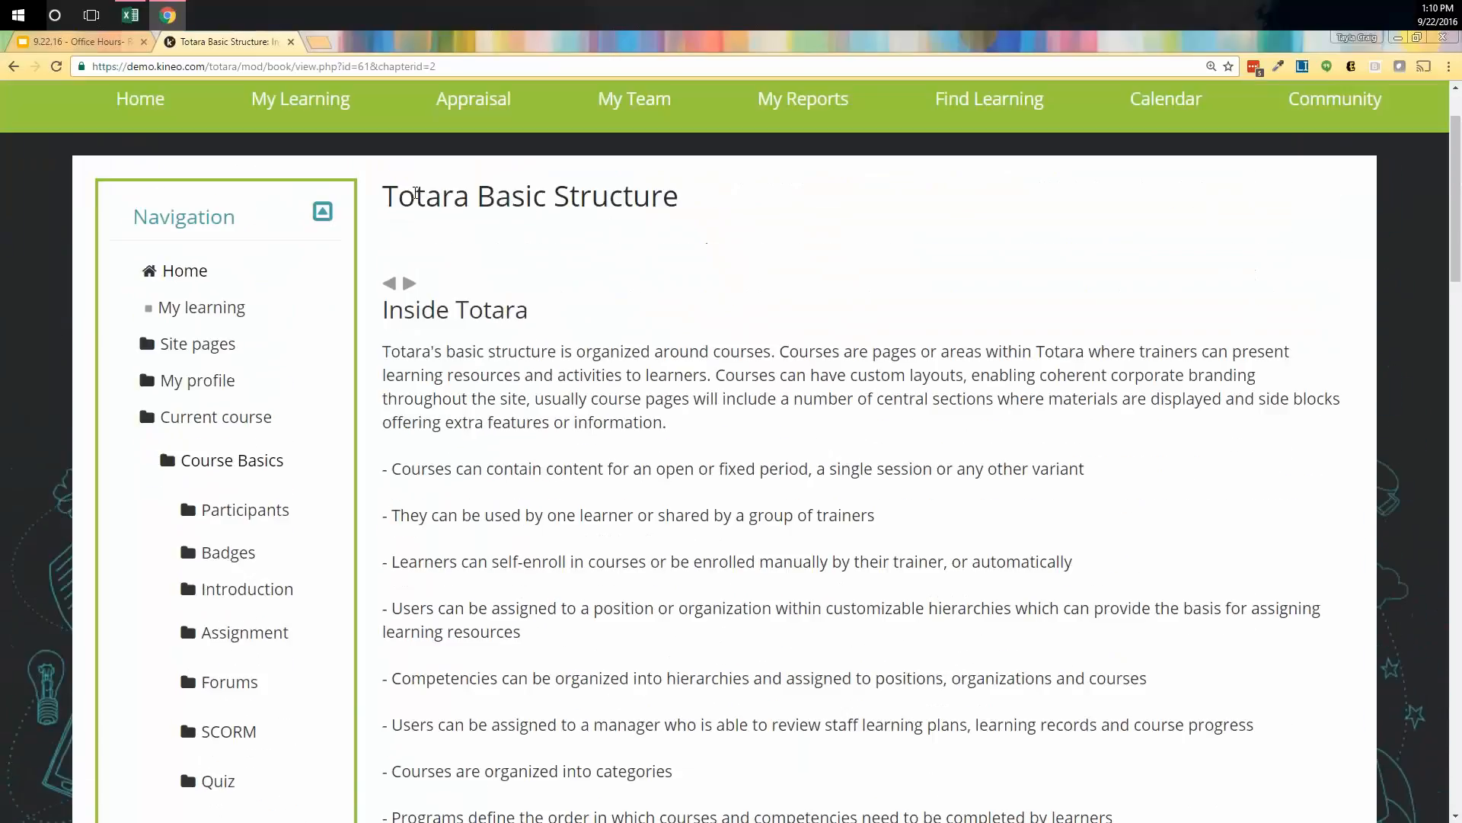
{"action": "left_click", "coordinate": [410, 284]}
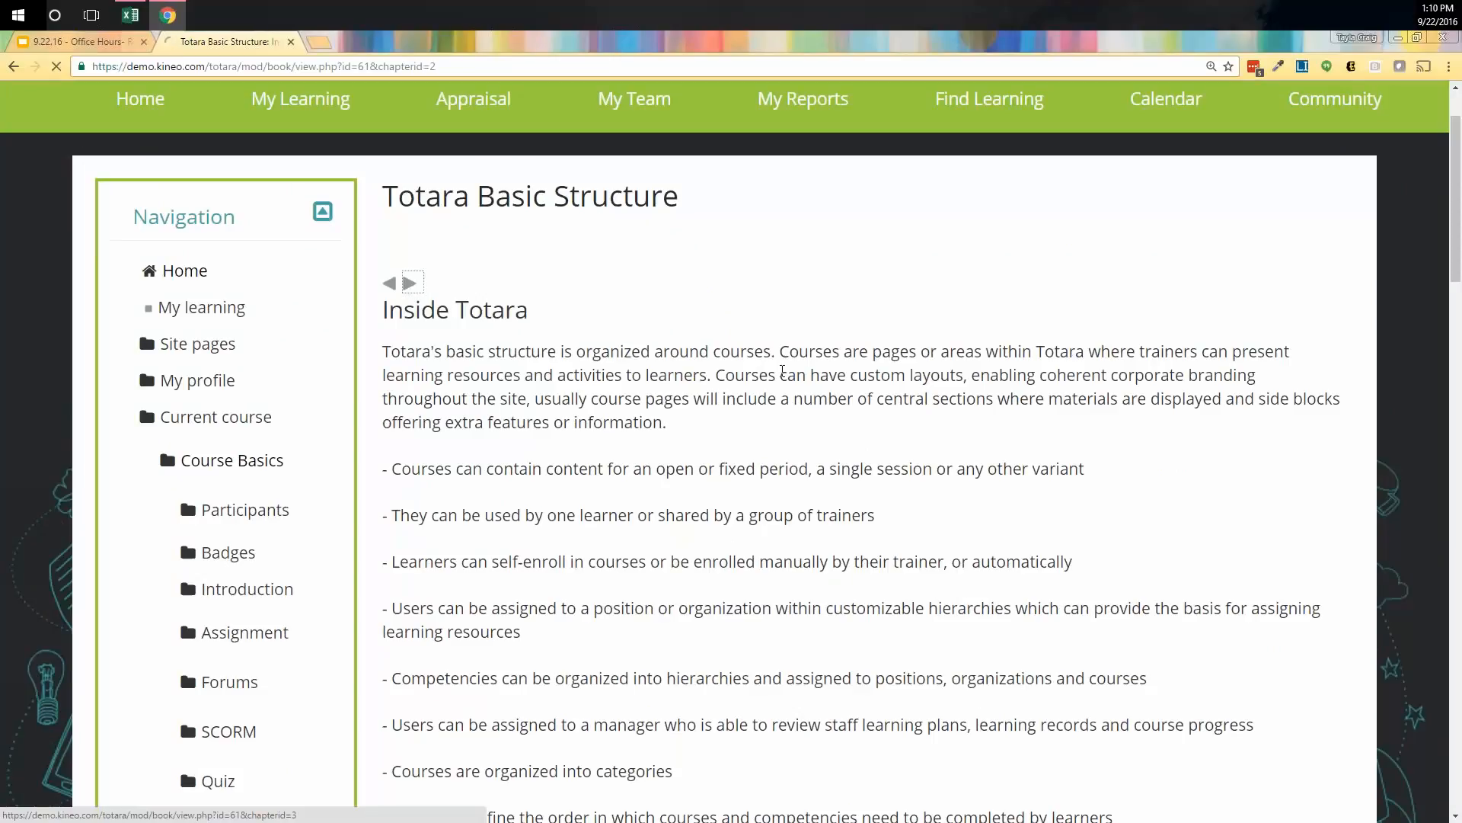
{"action": "scroll", "coordinate": [757, 385], "scroll_direction": "down", "scroll_amount": 1}
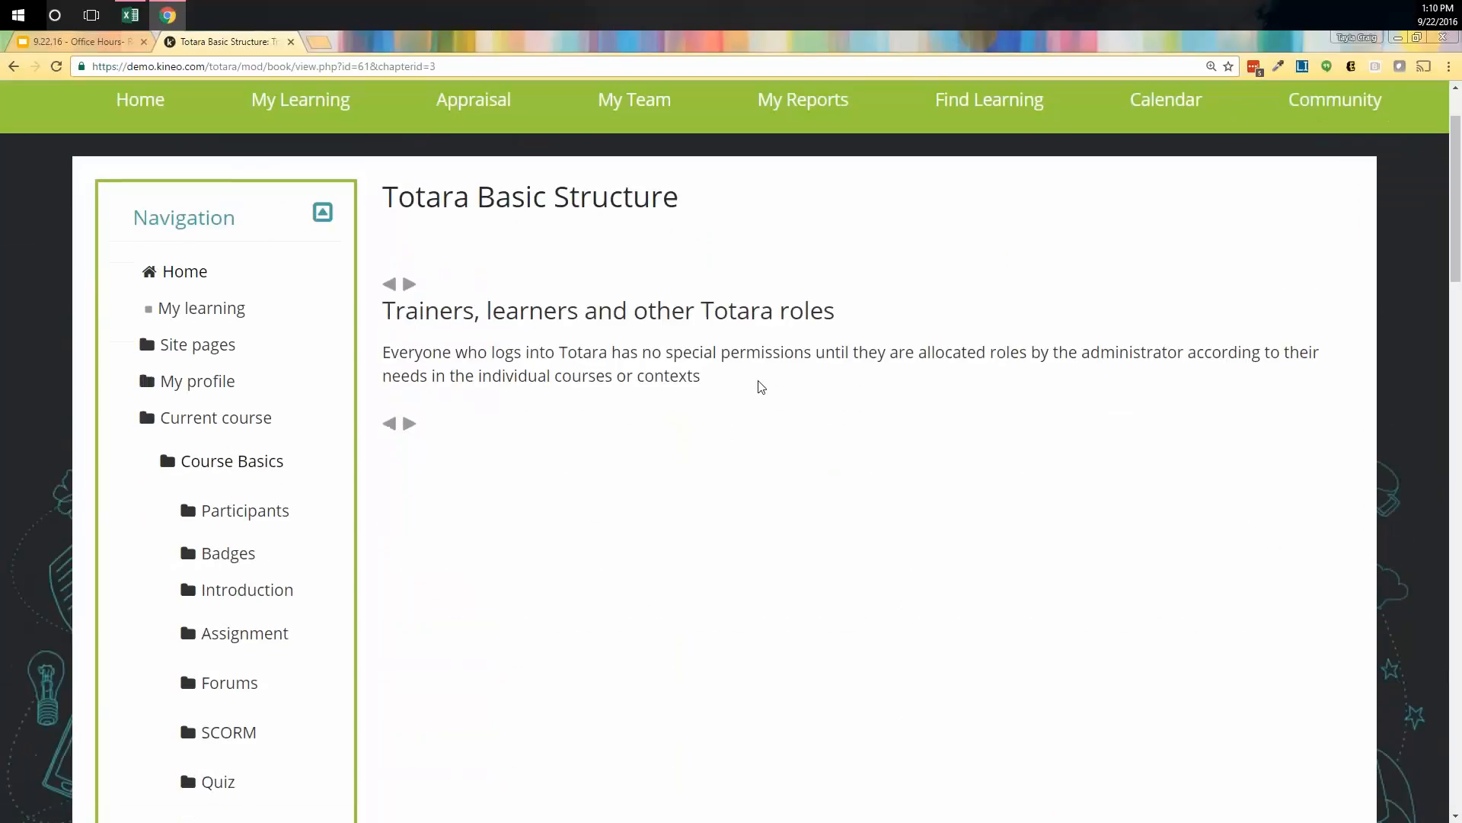
Step: Advance to the Finding your way around chapter and look over the book's Table Of Contents
{"action": "scroll", "coordinate": [723, 373], "scroll_direction": "down", "scroll_amount": 2}
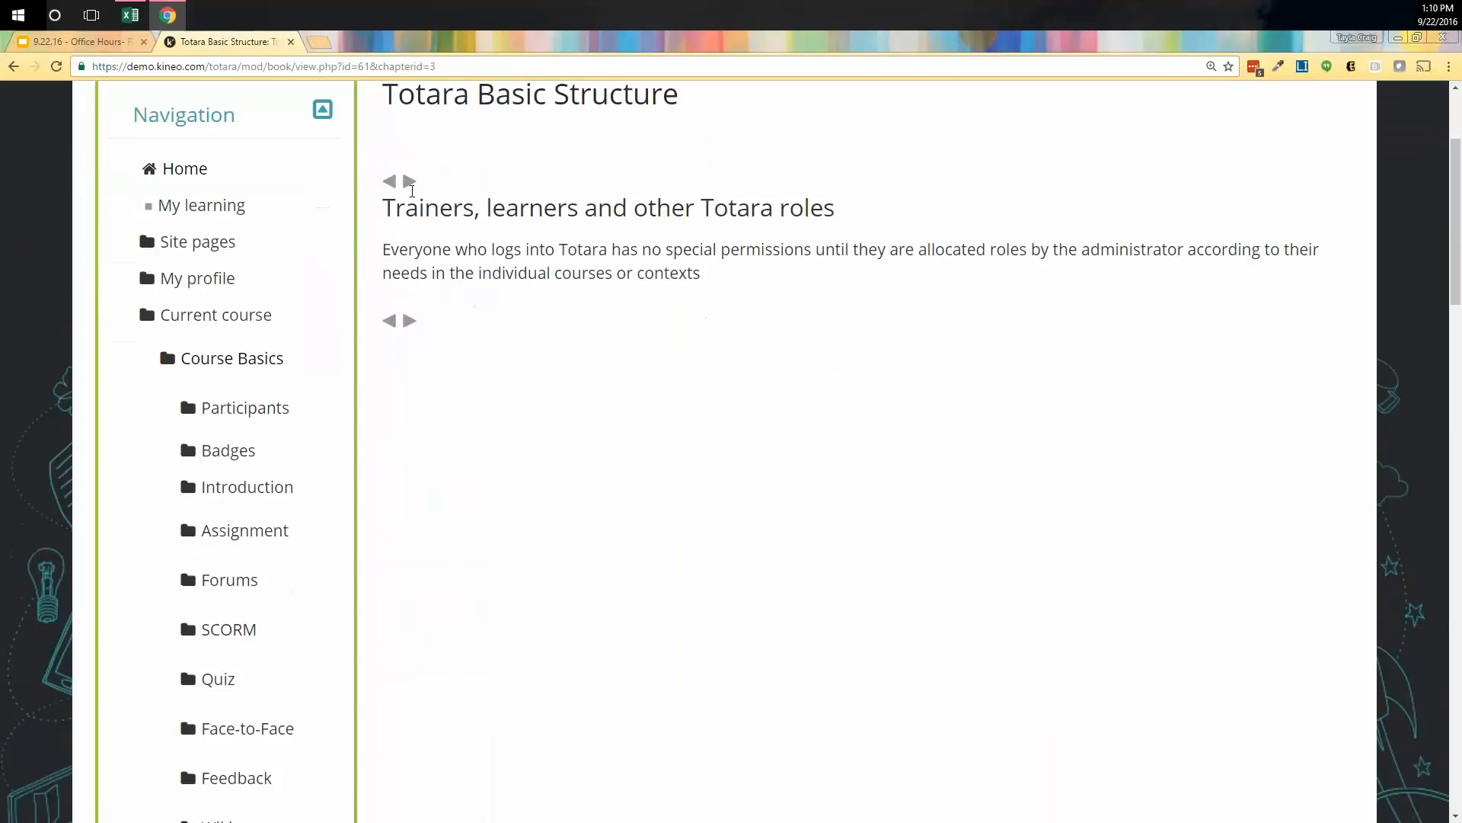
{"action": "left_click", "coordinate": [410, 181]}
{"action": "scroll", "coordinate": [623, 358], "scroll_direction": "down", "scroll_amount": 2}
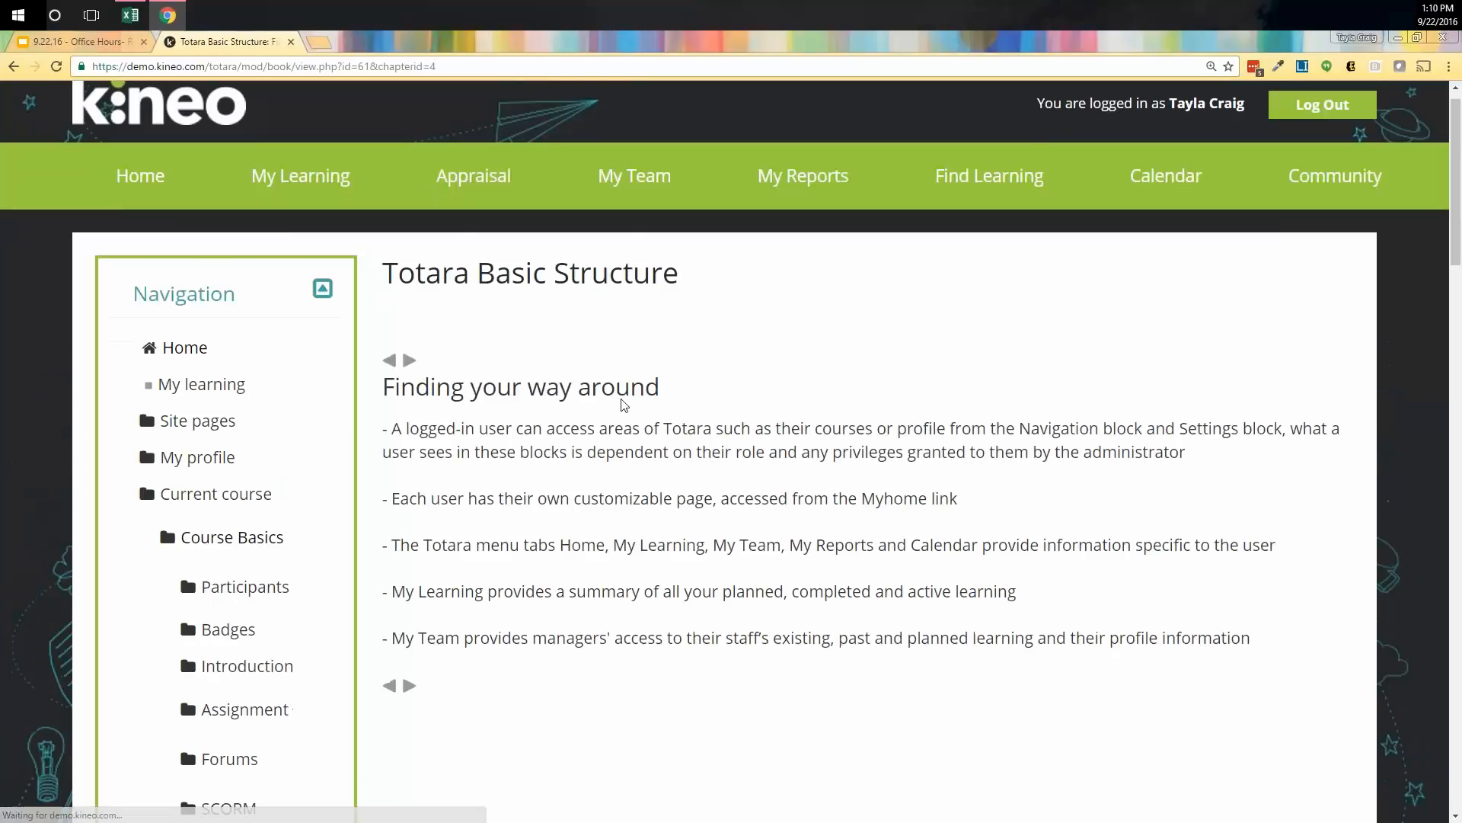
{"action": "scroll", "coordinate": [623, 404], "scroll_direction": "down", "scroll_amount": 20}
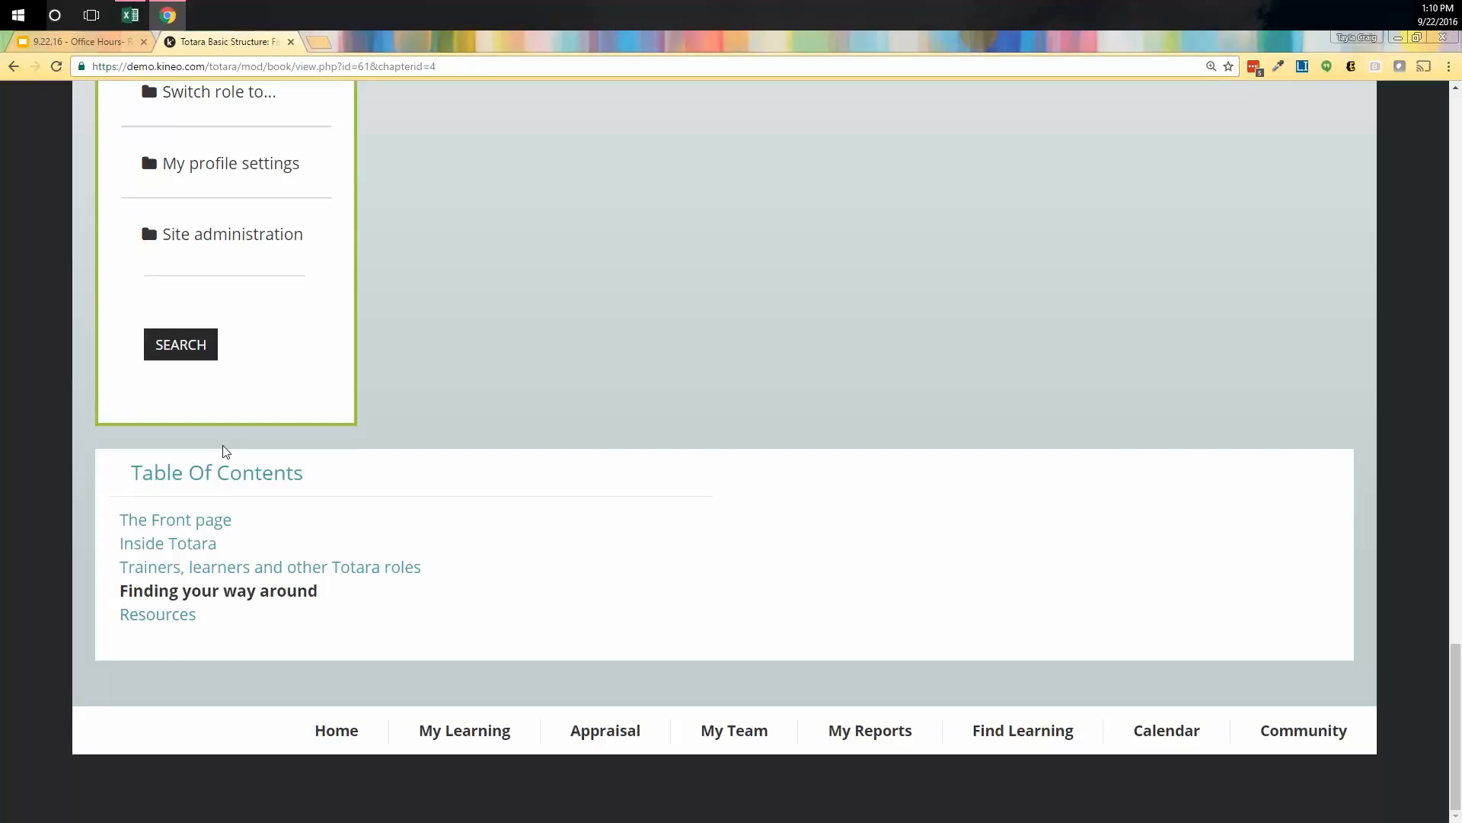
{"action": "scroll", "coordinate": [226, 451], "scroll_direction": "up", "scroll_amount": 20}
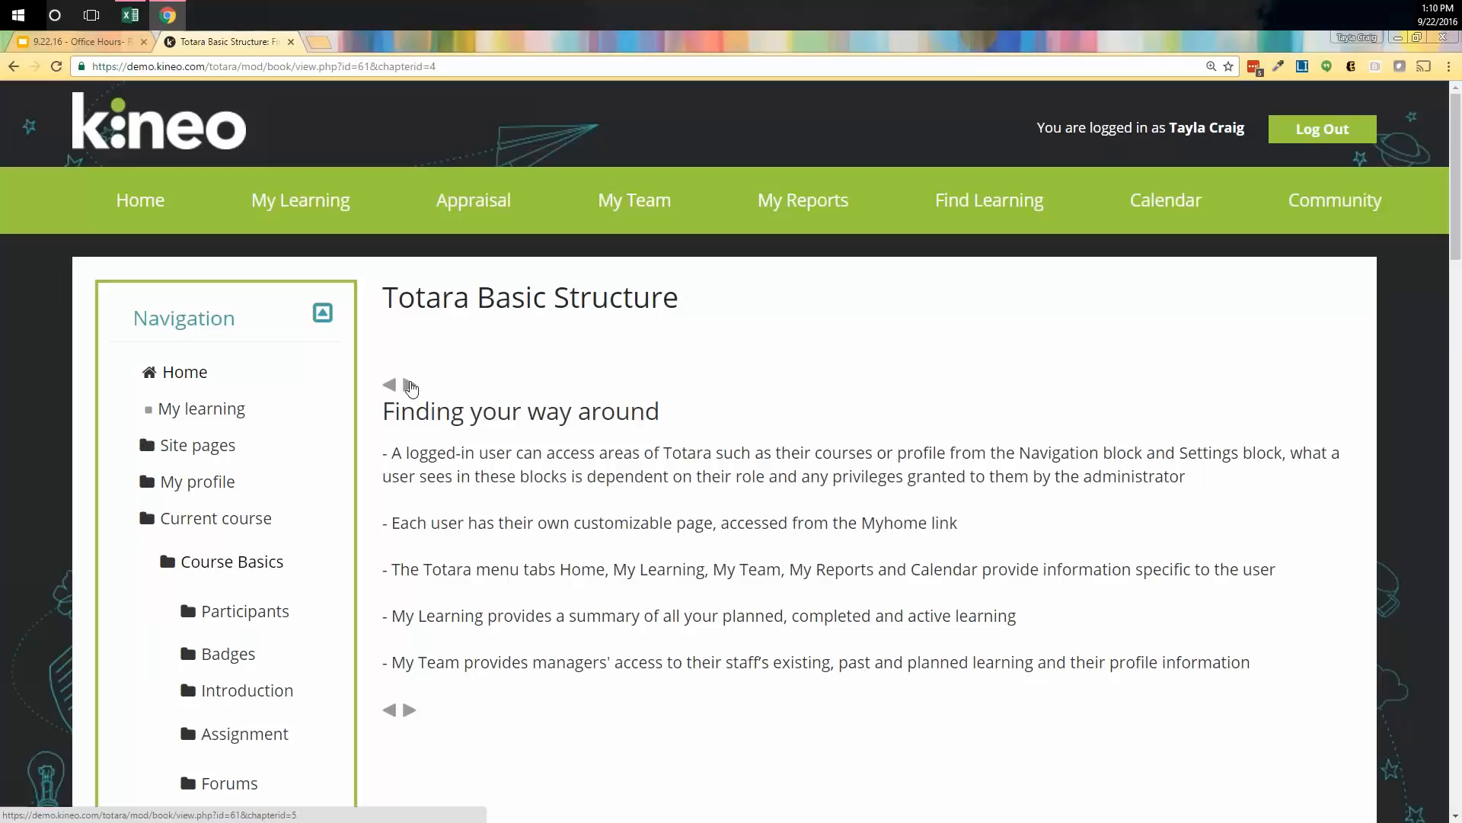
Step: View the book's Resources chapter and return to the Finding your way around chapter
{"action": "left_click", "coordinate": [411, 387]}
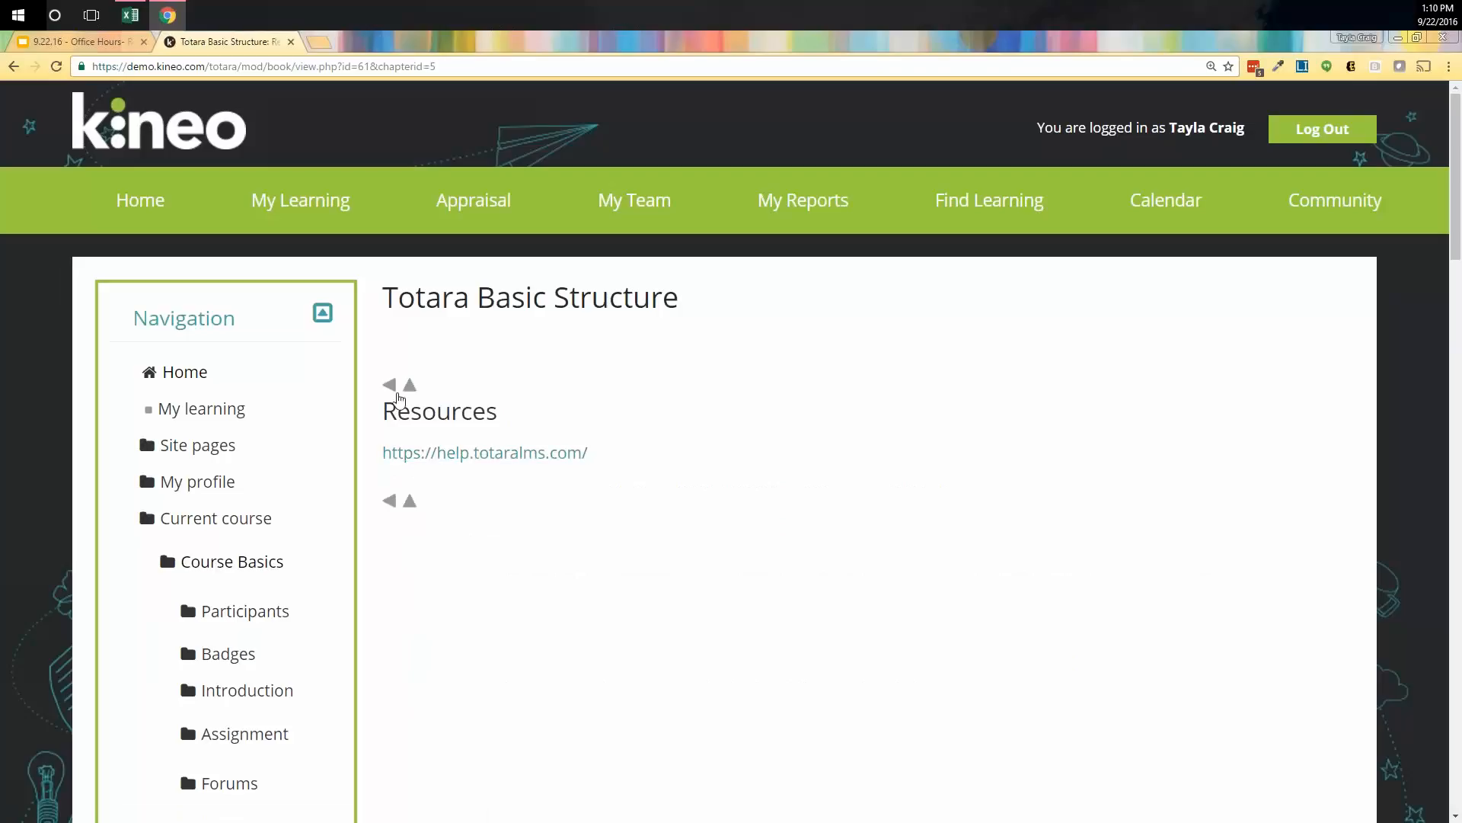
{"action": "left_click", "coordinate": [390, 386]}
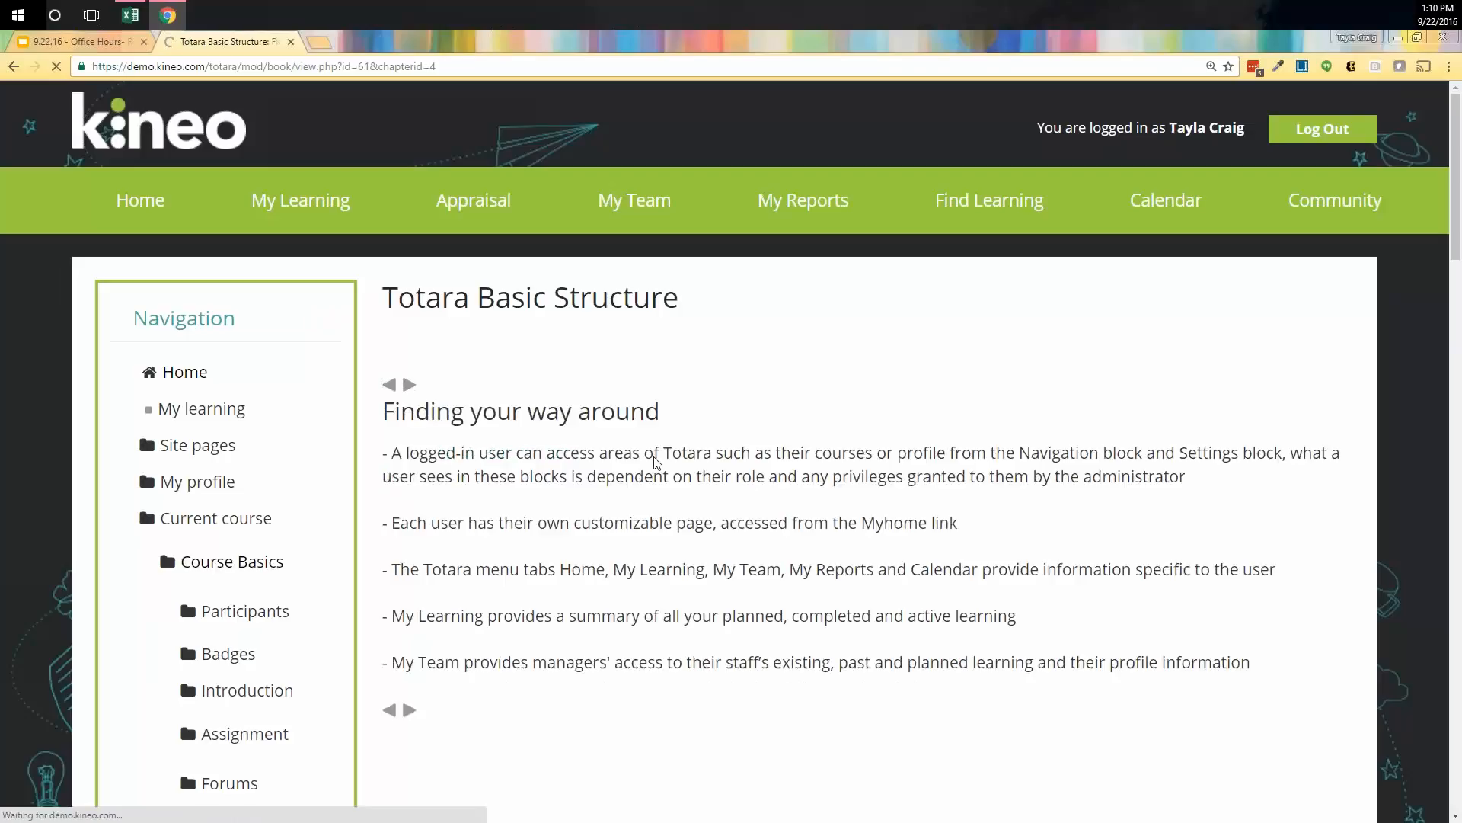
{"action": "left_click_drag", "start_coordinate": [646, 461], "coordinate": [819, 493]}
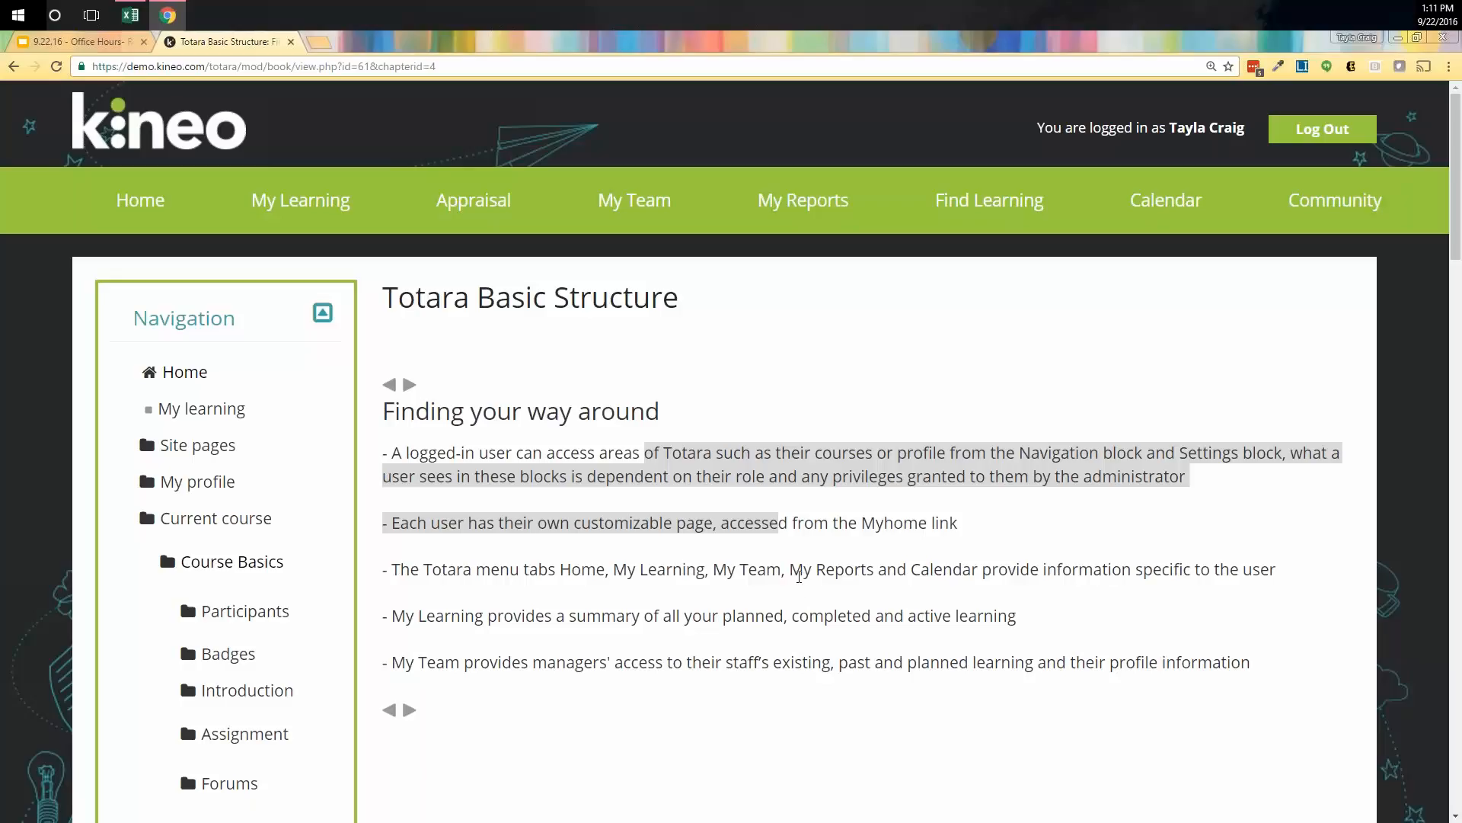
Step: Open the printable version of the whole Totara Basic Structure book and maximize its window
{"action": "scroll", "coordinate": [758, 523], "scroll_direction": "down", "scroll_amount": 15}
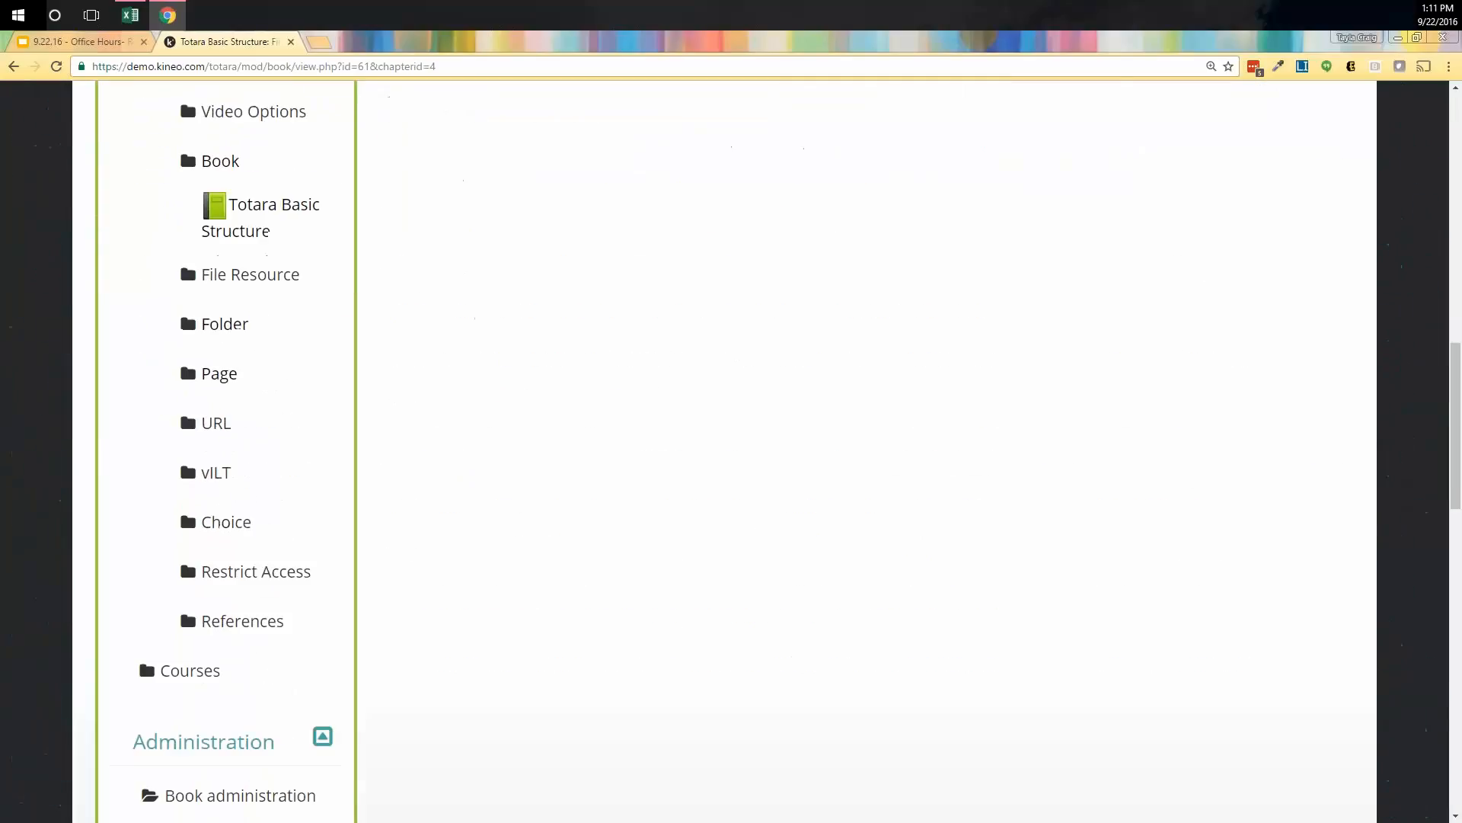
{"action": "scroll", "coordinate": [759, 531], "scroll_direction": "down", "scroll_amount": 7}
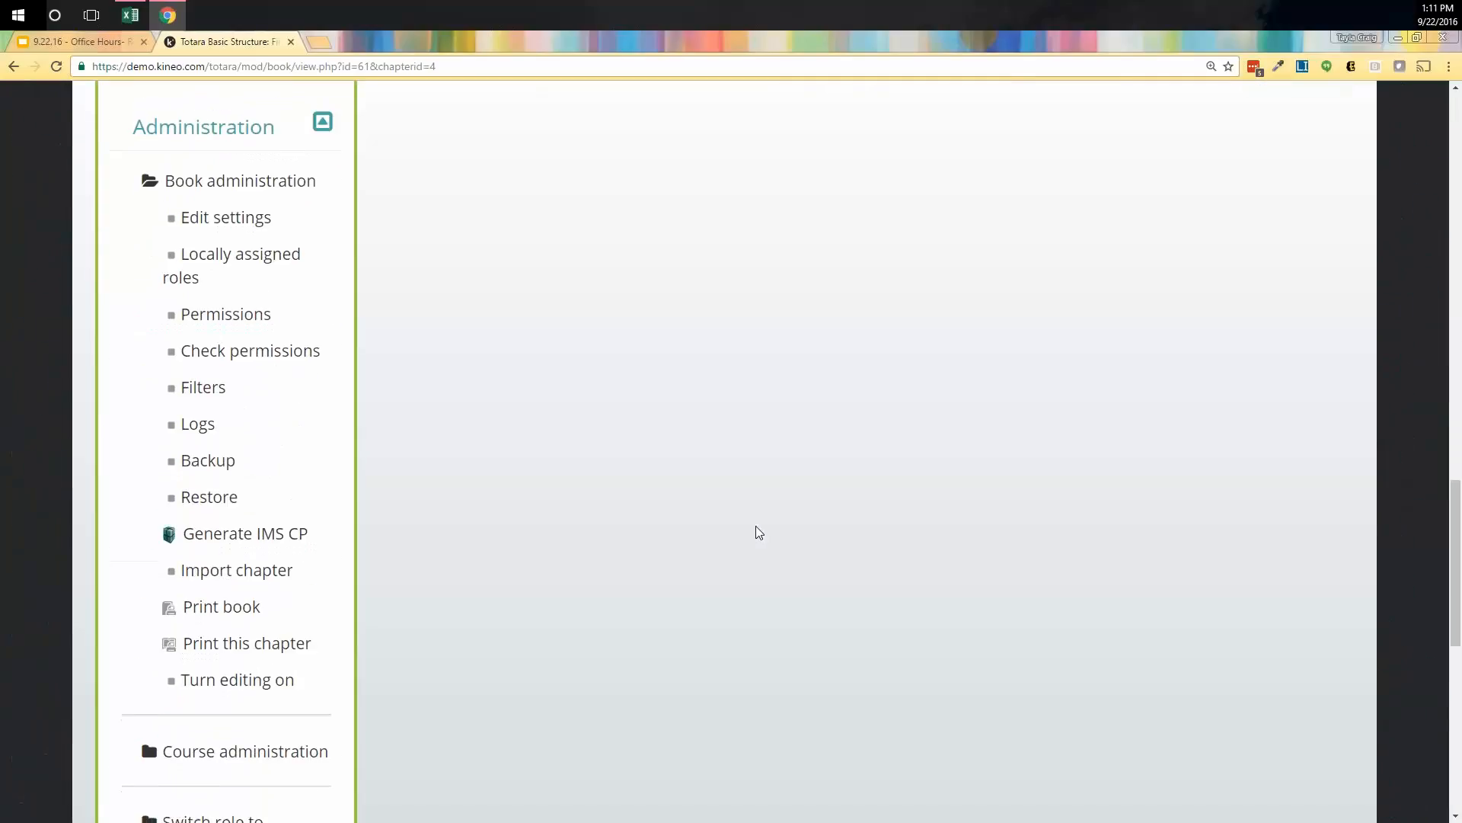
{"action": "scroll", "coordinate": [760, 532], "scroll_direction": "down", "scroll_amount": 1}
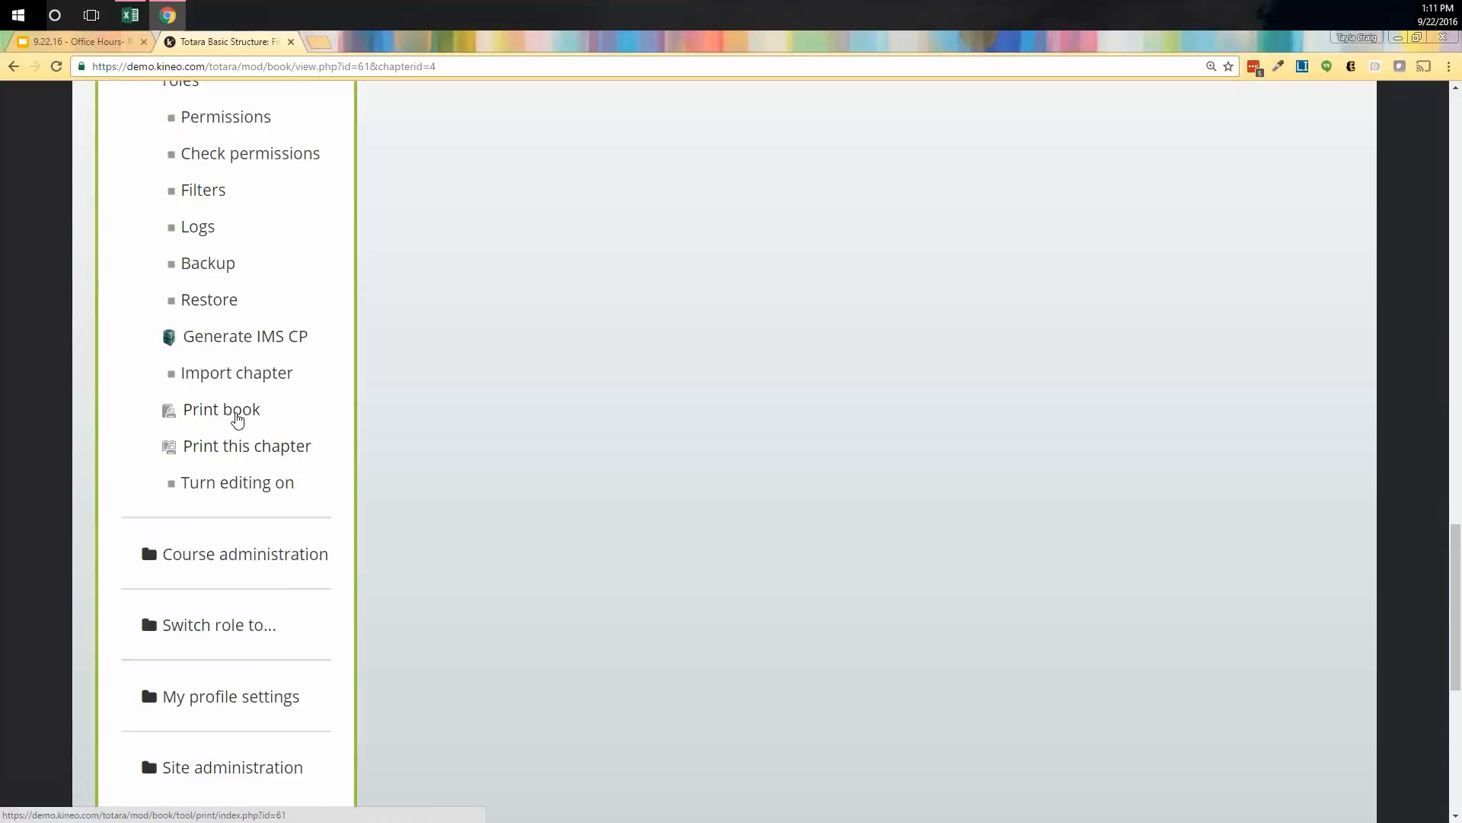
{"action": "left_click", "coordinate": [238, 418]}
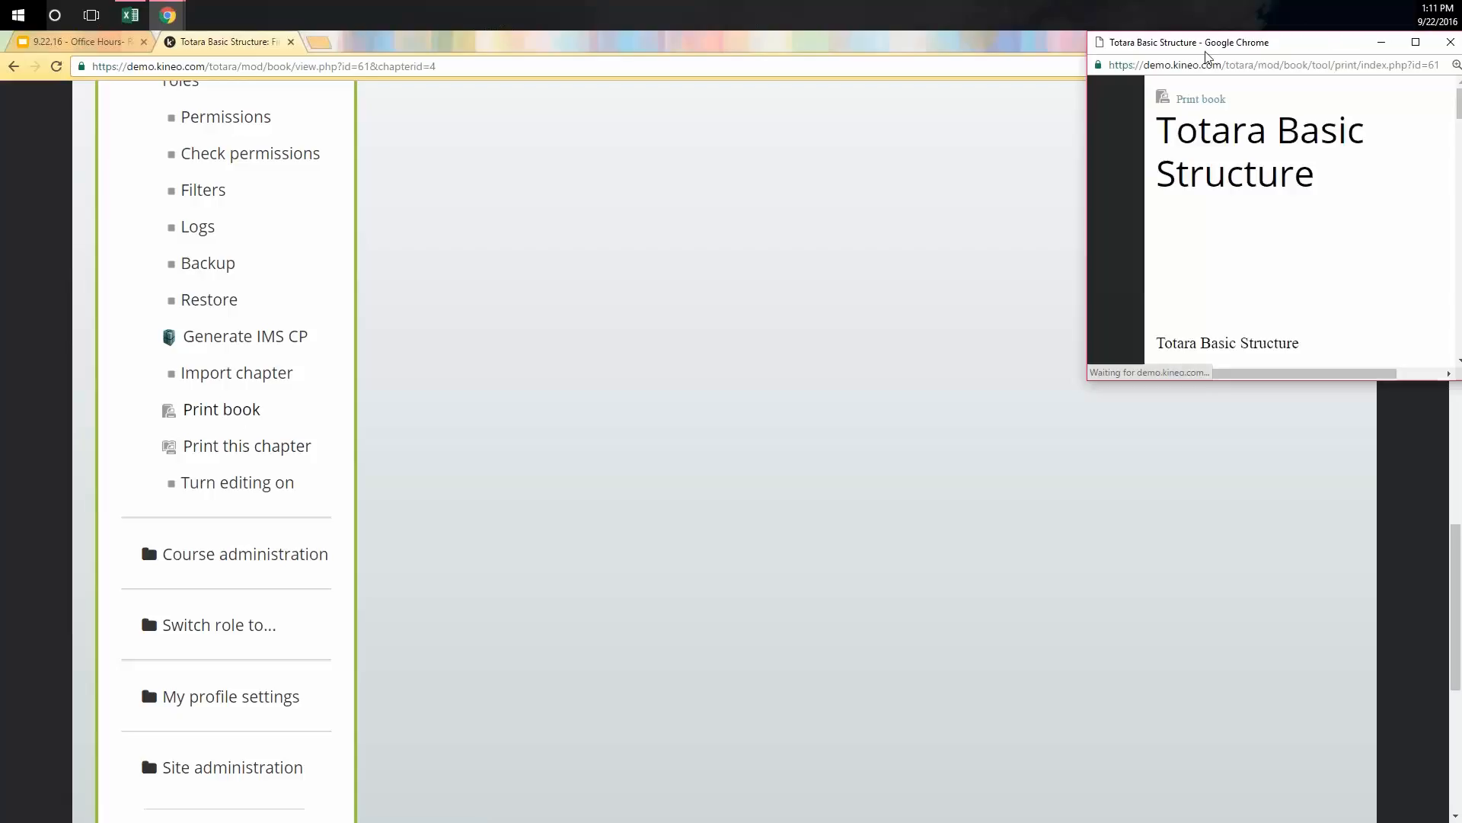
{"action": "left_click_drag", "start_coordinate": [1207, 47], "coordinate": [660, 43]}
{"action": "double_click", "coordinate": [868, 46]}
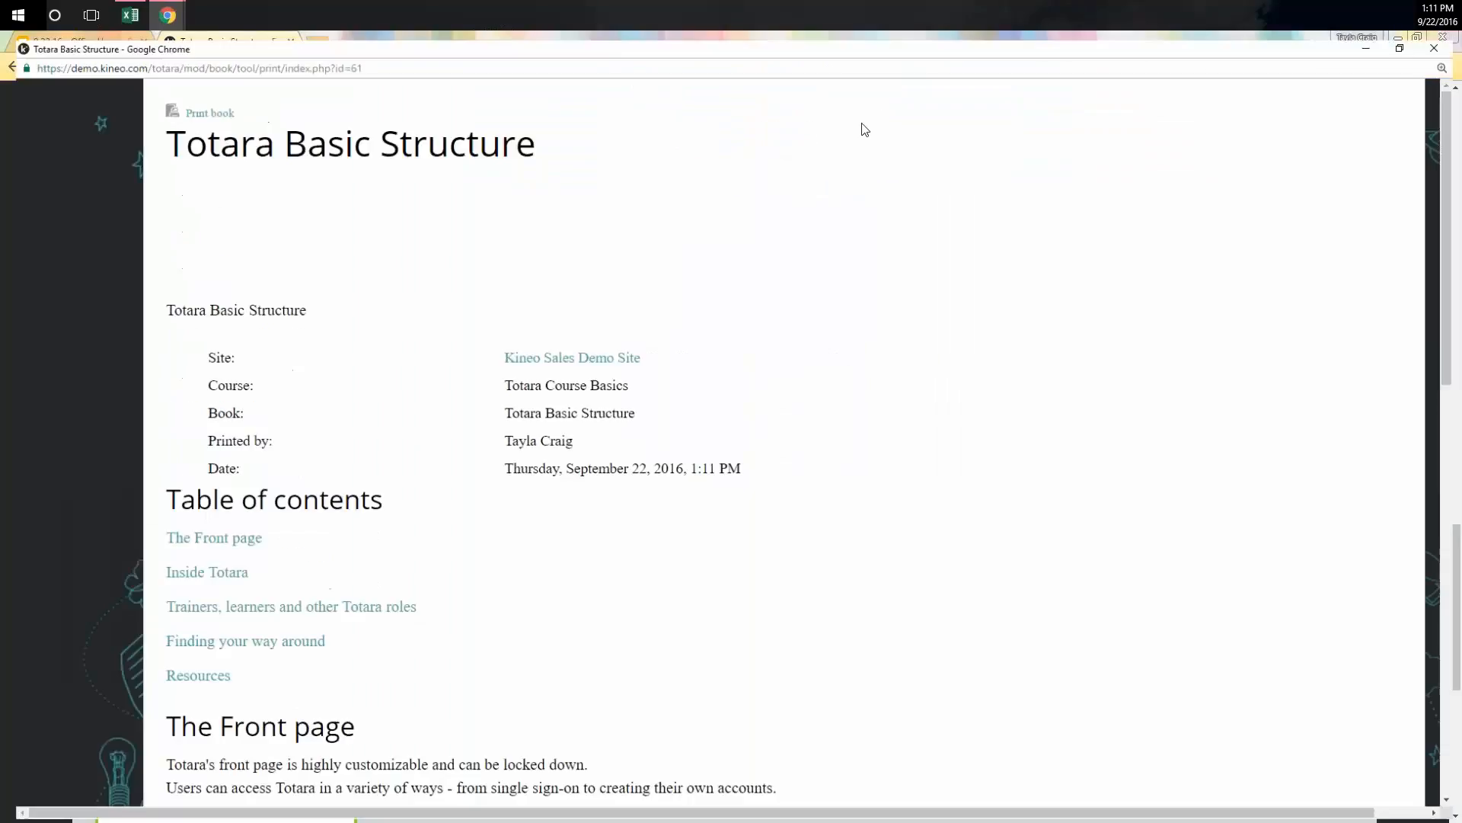
Step: Read through the printable book from its table of contents to the Resources chapter and close its window
{"action": "scroll", "coordinate": [866, 423], "scroll_direction": "down", "scroll_amount": 4}
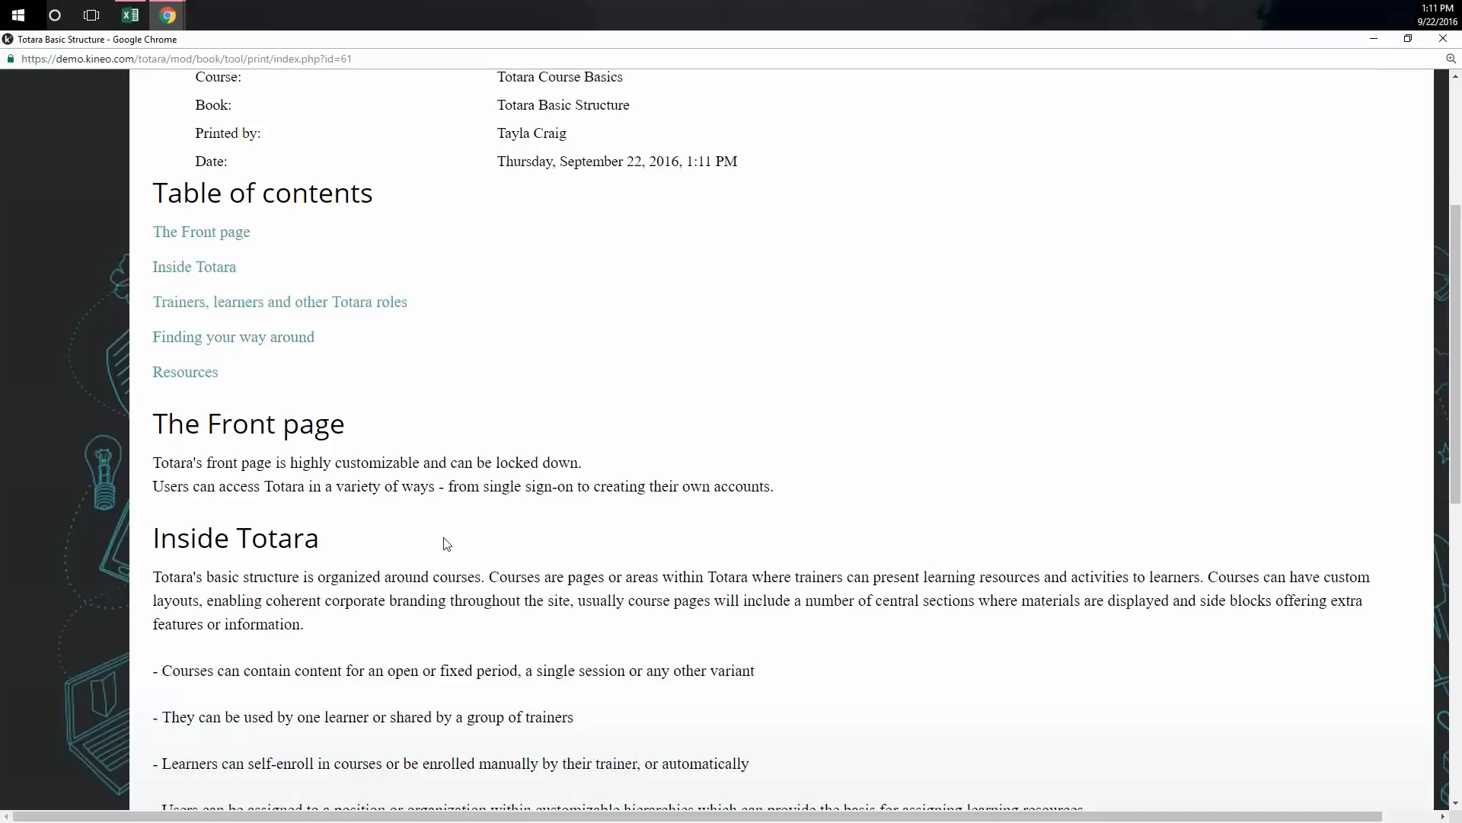
{"action": "scroll", "coordinate": [446, 542], "scroll_direction": "down", "scroll_amount": 5}
{"action": "scroll", "coordinate": [445, 542], "scroll_direction": "down", "scroll_amount": 5}
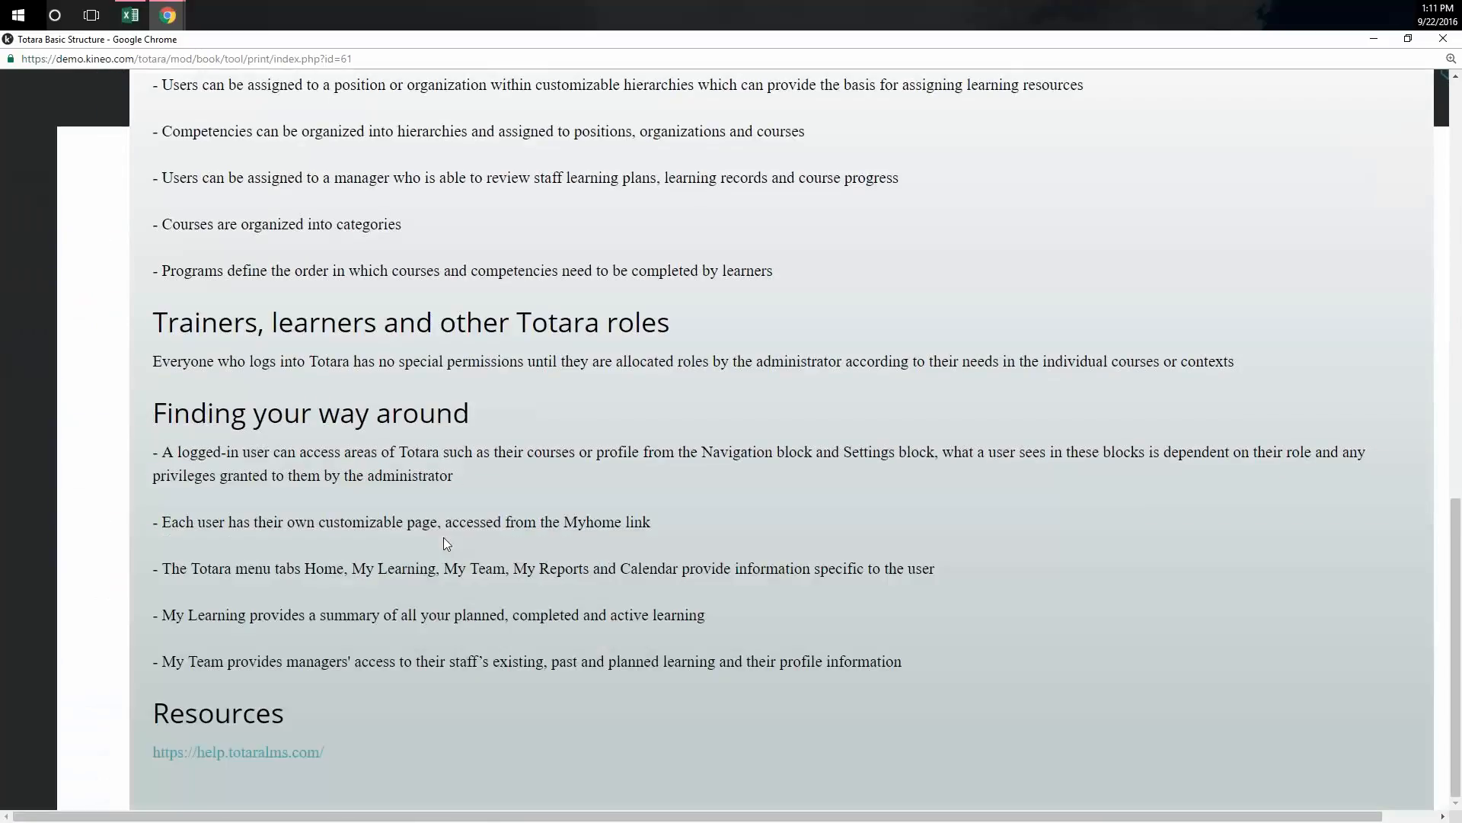
{"action": "scroll", "coordinate": [427, 550], "scroll_direction": "up", "scroll_amount": 11}
{"action": "scroll", "coordinate": [429, 558], "scroll_direction": "up", "scroll_amount": 4}
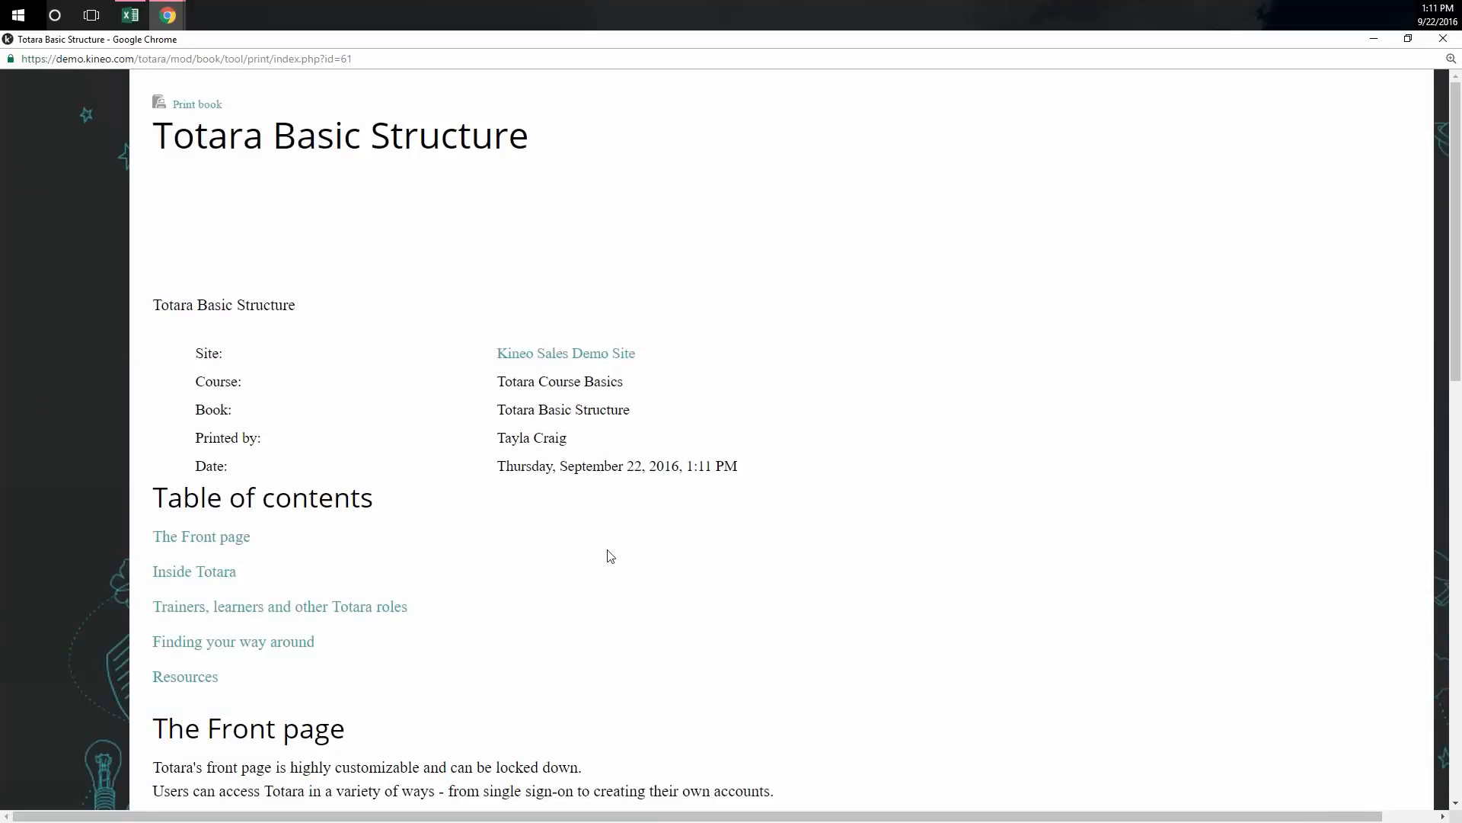
{"action": "left_click", "coordinate": [1444, 38]}
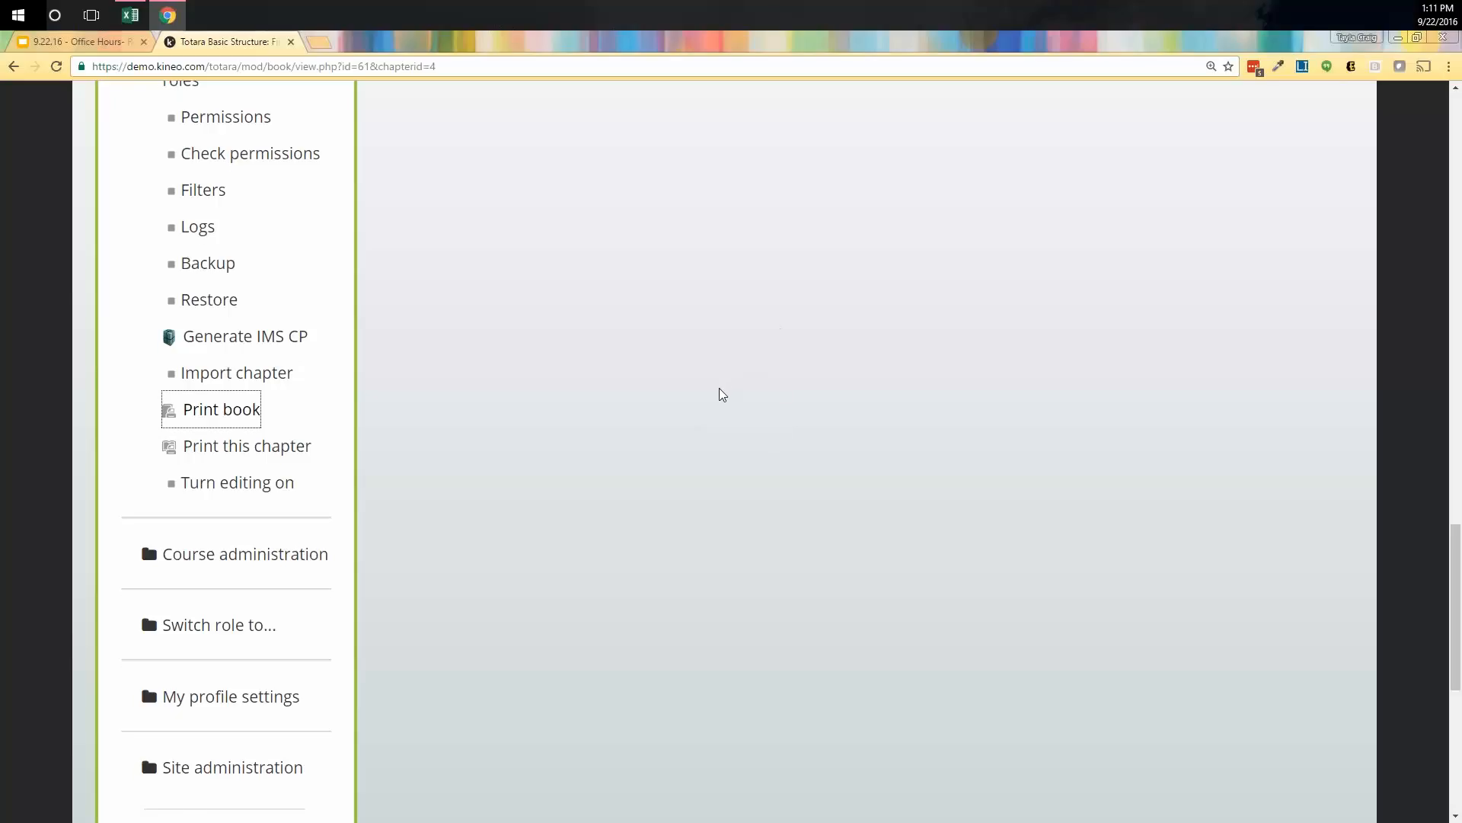
Step: Open the Folder resource from the Folder section of the Course Basics course
{"action": "scroll", "coordinate": [718, 395], "scroll_direction": "up", "scroll_amount": 4}
{"action": "left_click", "coordinate": [144, 297]}
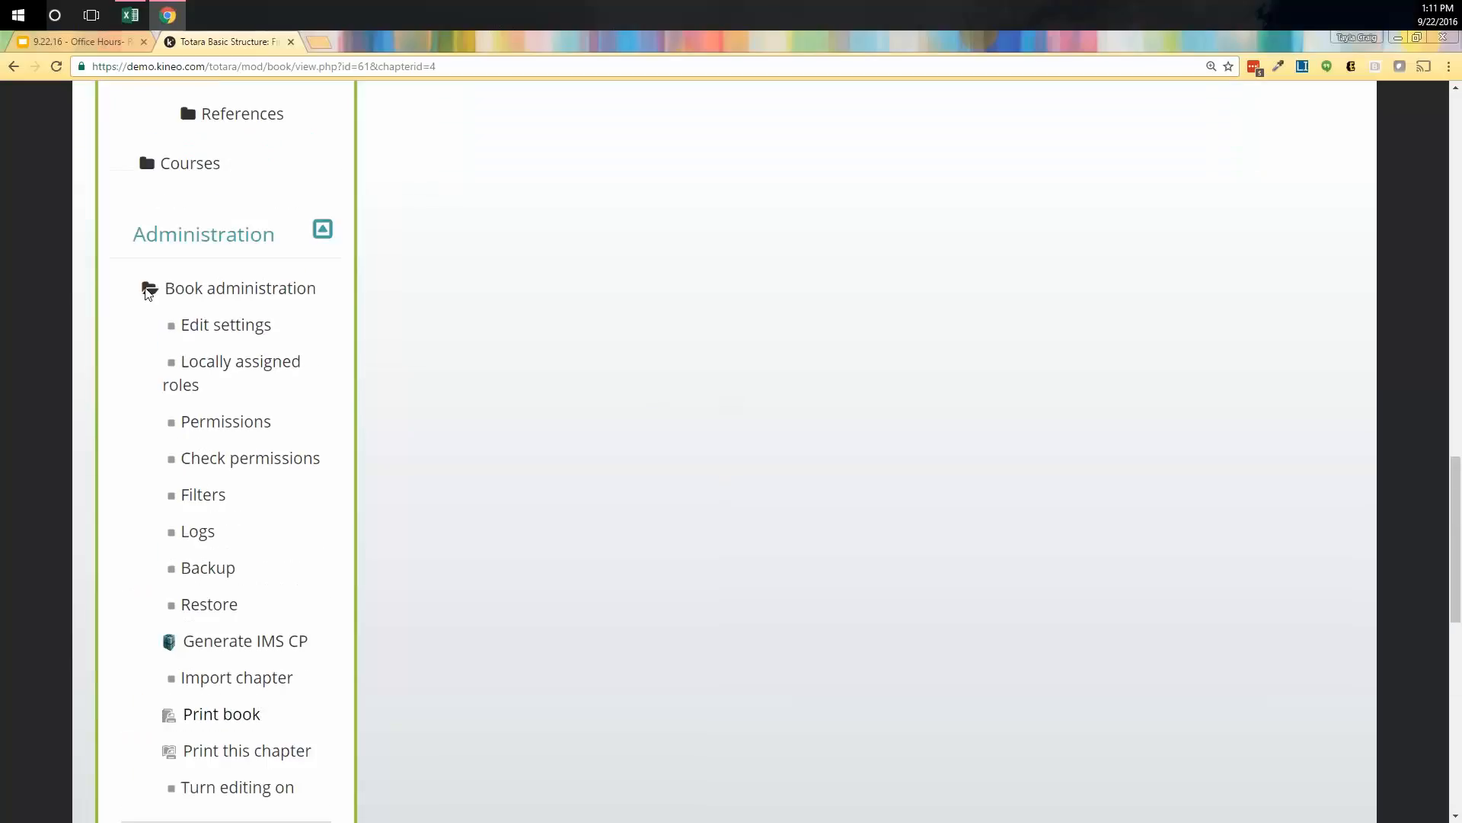
{"action": "scroll", "coordinate": [235, 444], "scroll_direction": "up", "scroll_amount": 8}
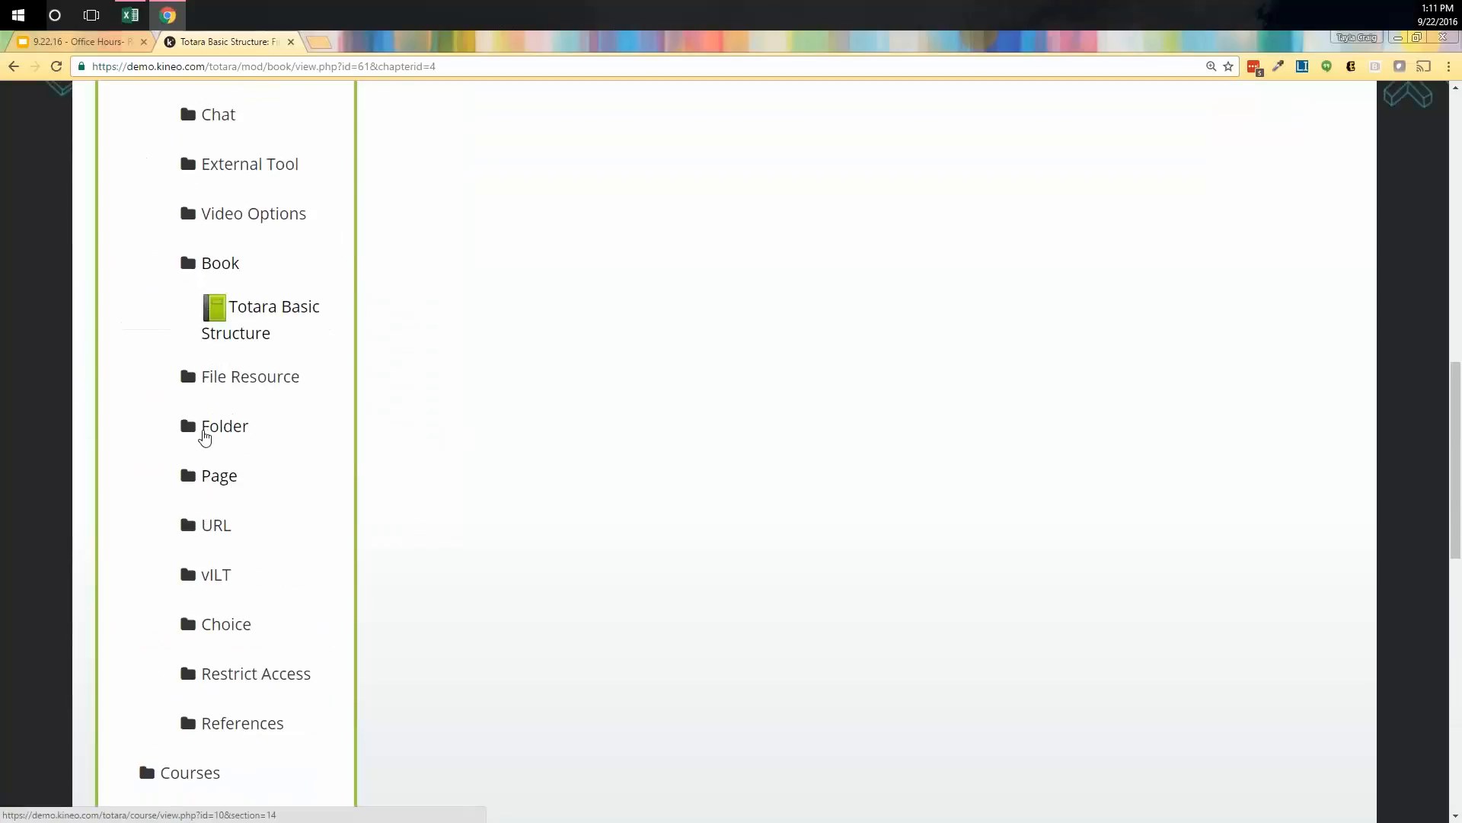
{"action": "left_click", "coordinate": [187, 426]}
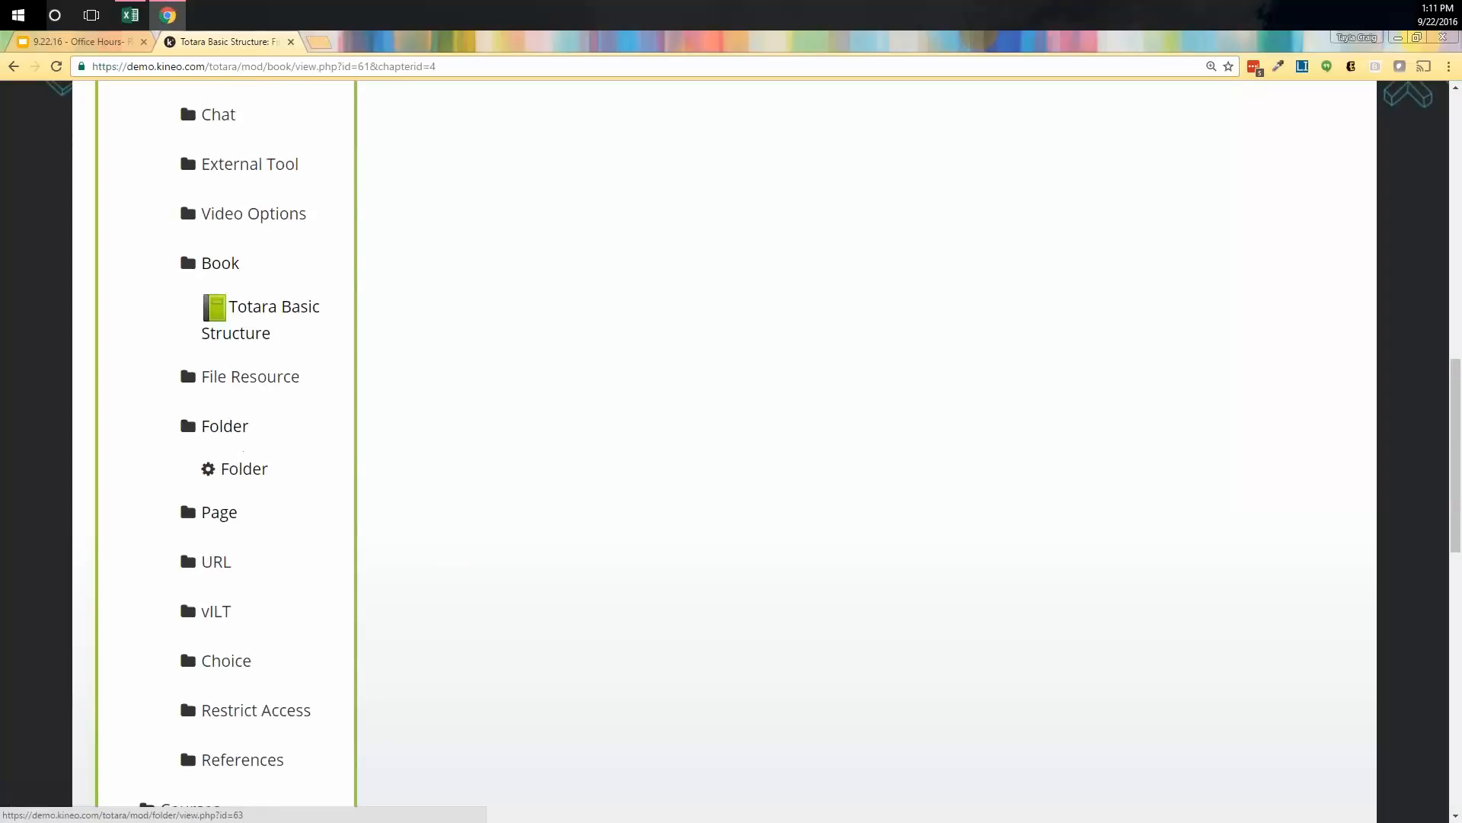
{"action": "left_click", "coordinate": [243, 470]}
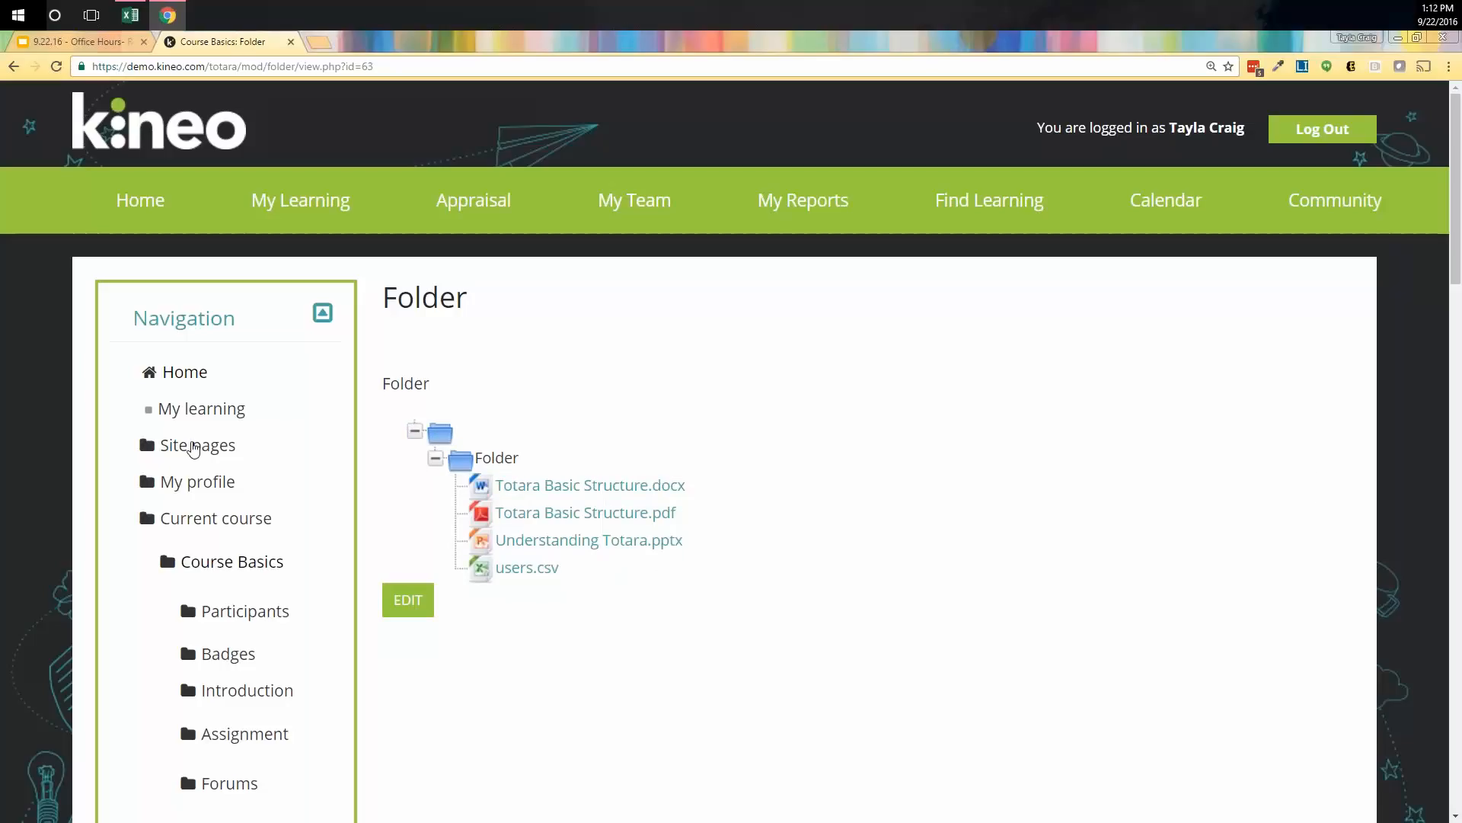
Step: Return to the Course Basics main page and open its Folder section
{"action": "scroll", "coordinate": [193, 519], "scroll_direction": "down", "scroll_amount": 5}
{"action": "scroll", "coordinate": [196, 522], "scroll_direction": "up", "scroll_amount": 1}
{"action": "left_click", "coordinate": [232, 257]}
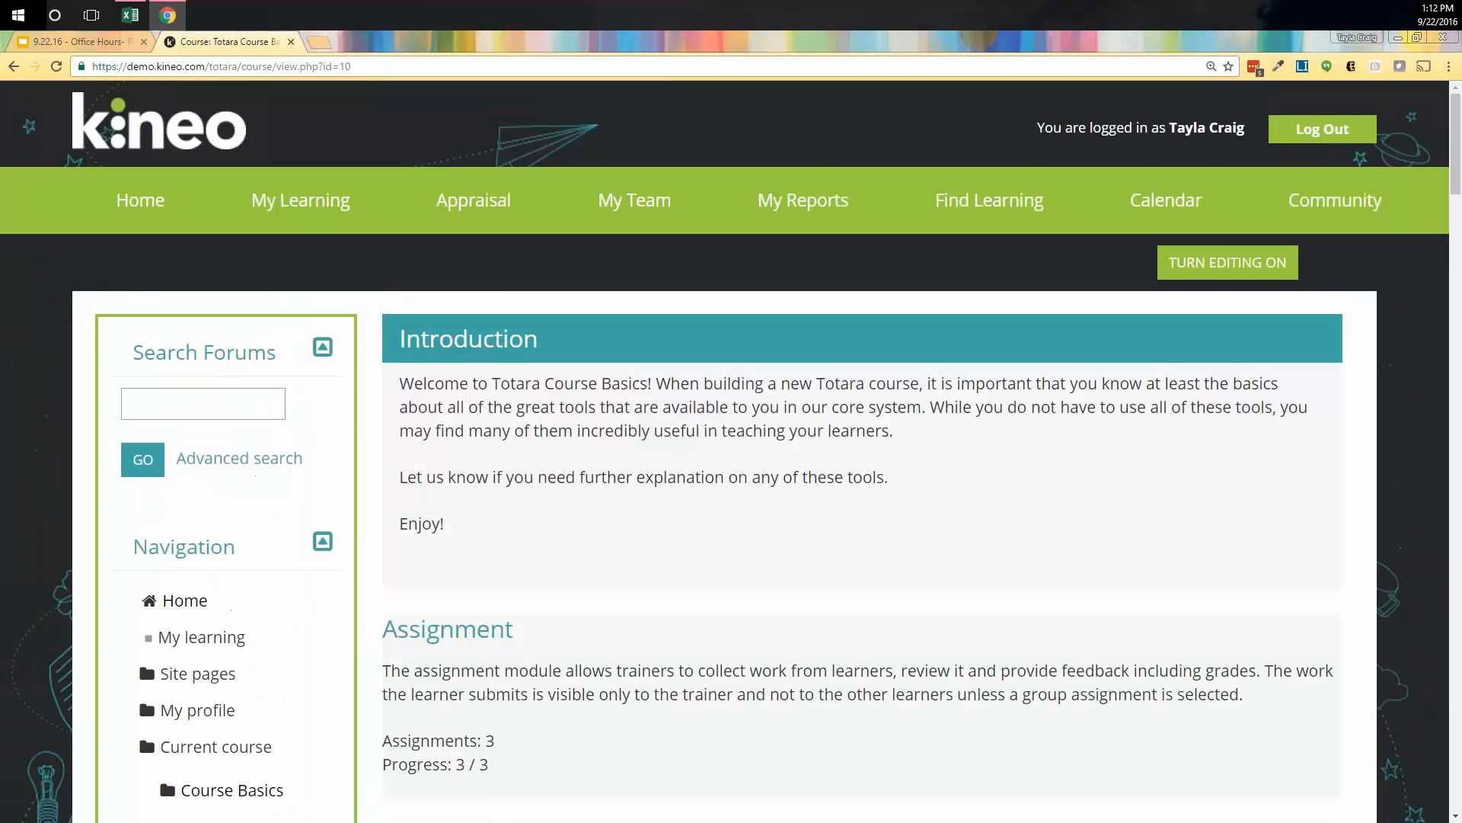
{"action": "scroll", "coordinate": [145, 731], "scroll_direction": "down", "scroll_amount": 13}
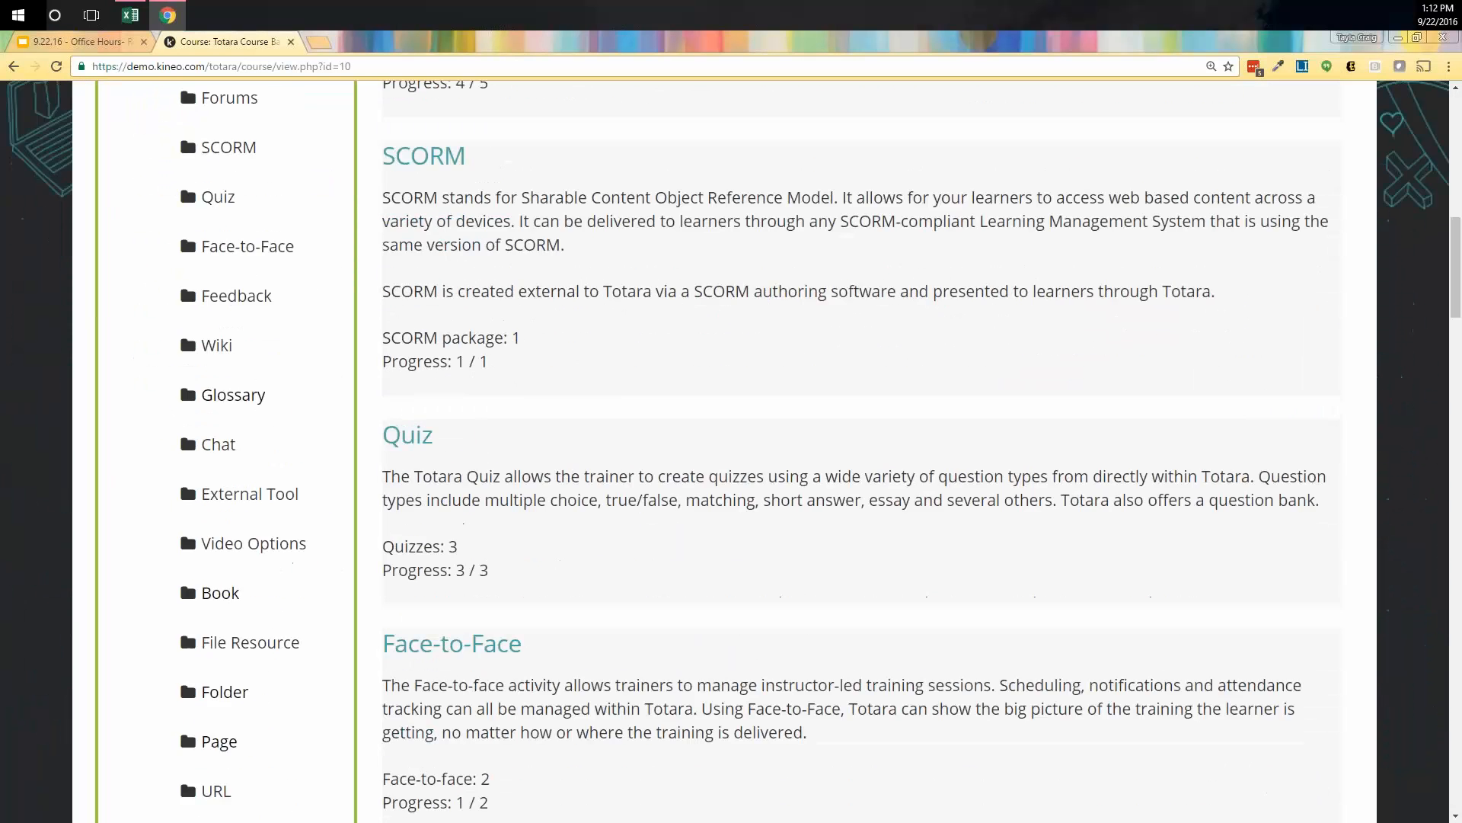
{"action": "scroll", "coordinate": [186, 479], "scroll_direction": "down", "scroll_amount": 20}
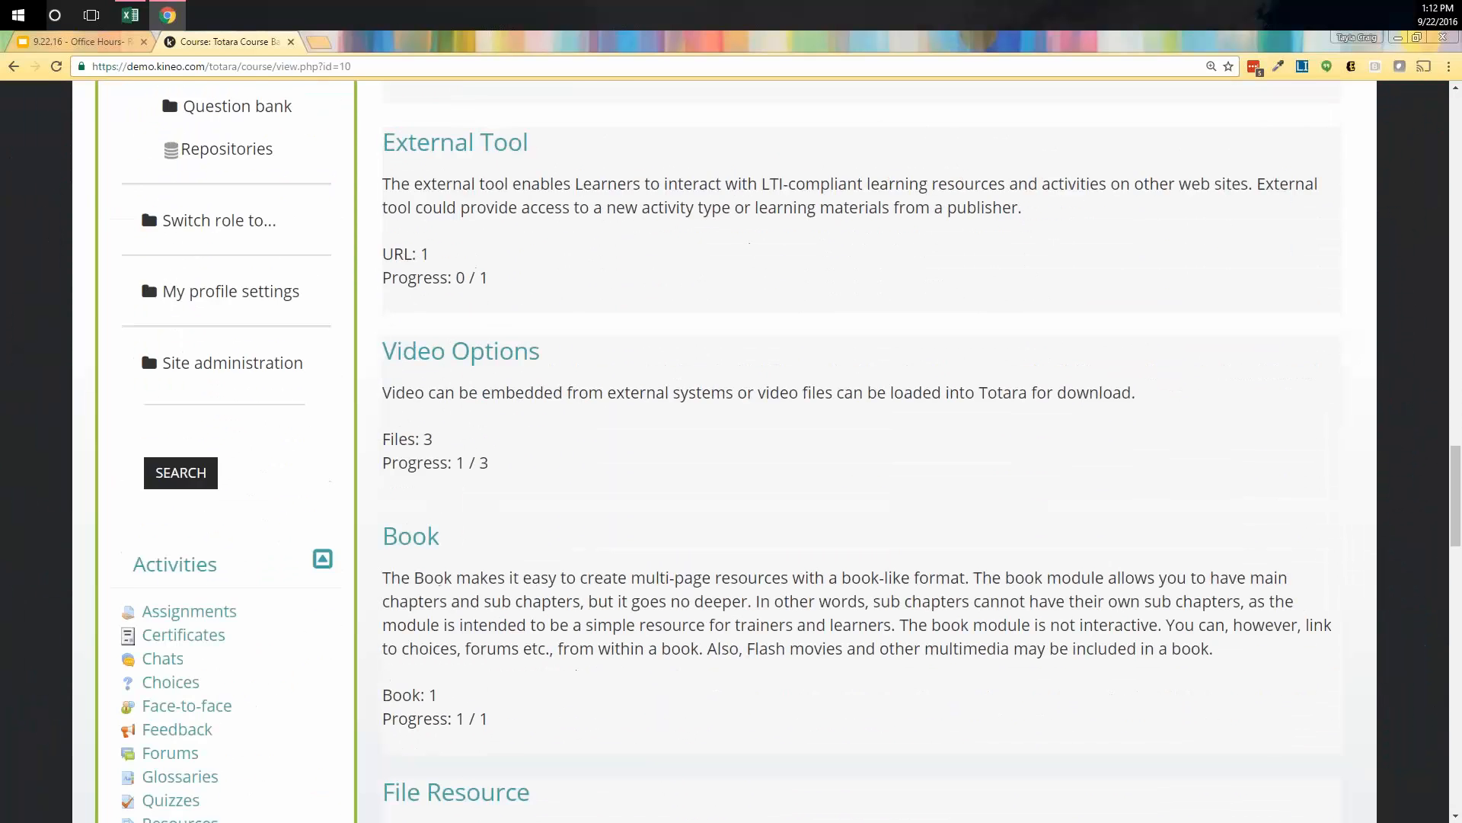
{"action": "scroll", "coordinate": [186, 479], "scroll_direction": "down", "scroll_amount": 7}
{"action": "left_click", "coordinate": [412, 500]}
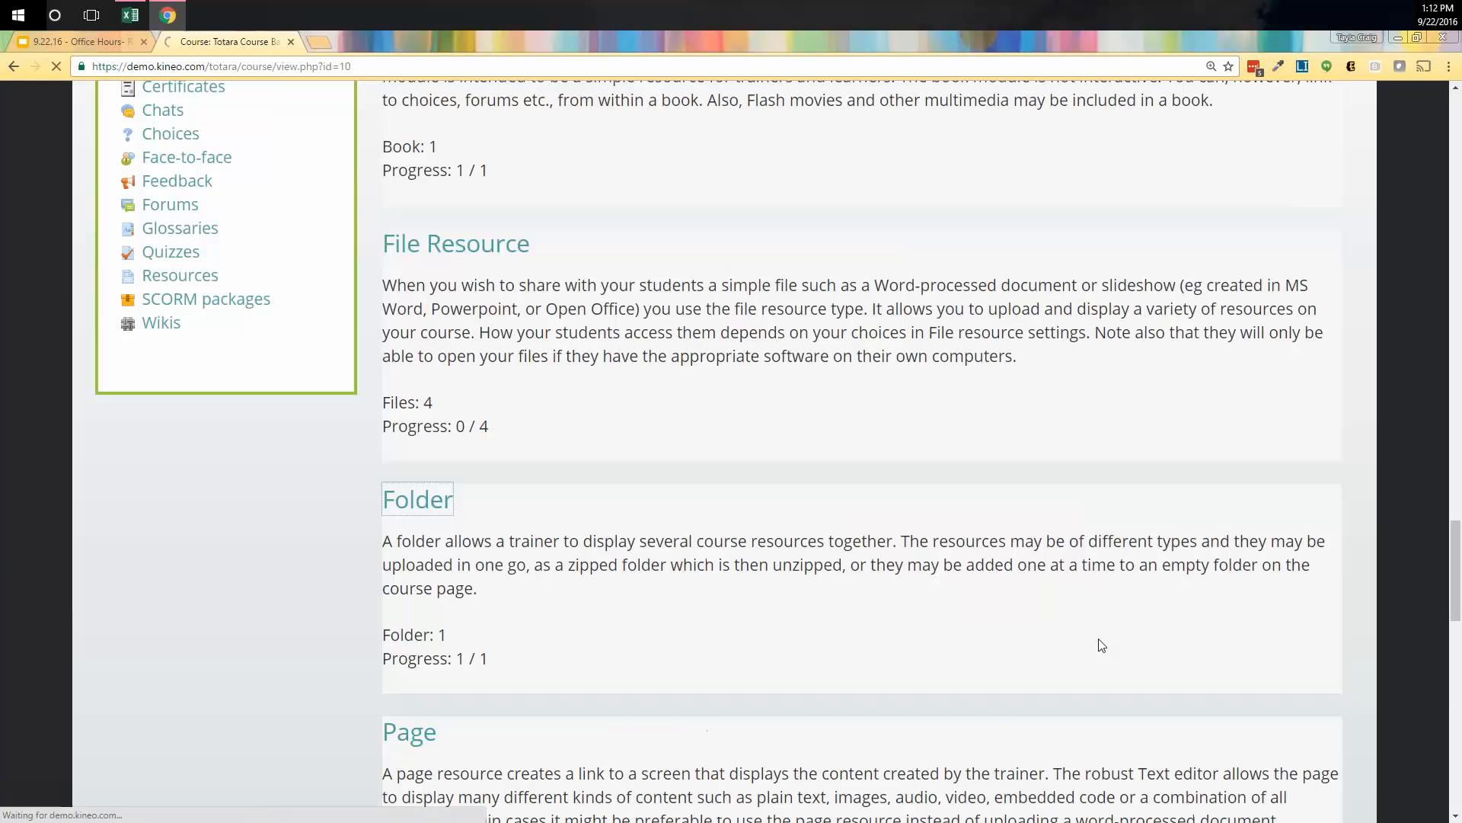
Step: Open the Folder resource and start editing its files
{"action": "scroll", "coordinate": [1066, 594], "scroll_direction": "down", "scroll_amount": 4}
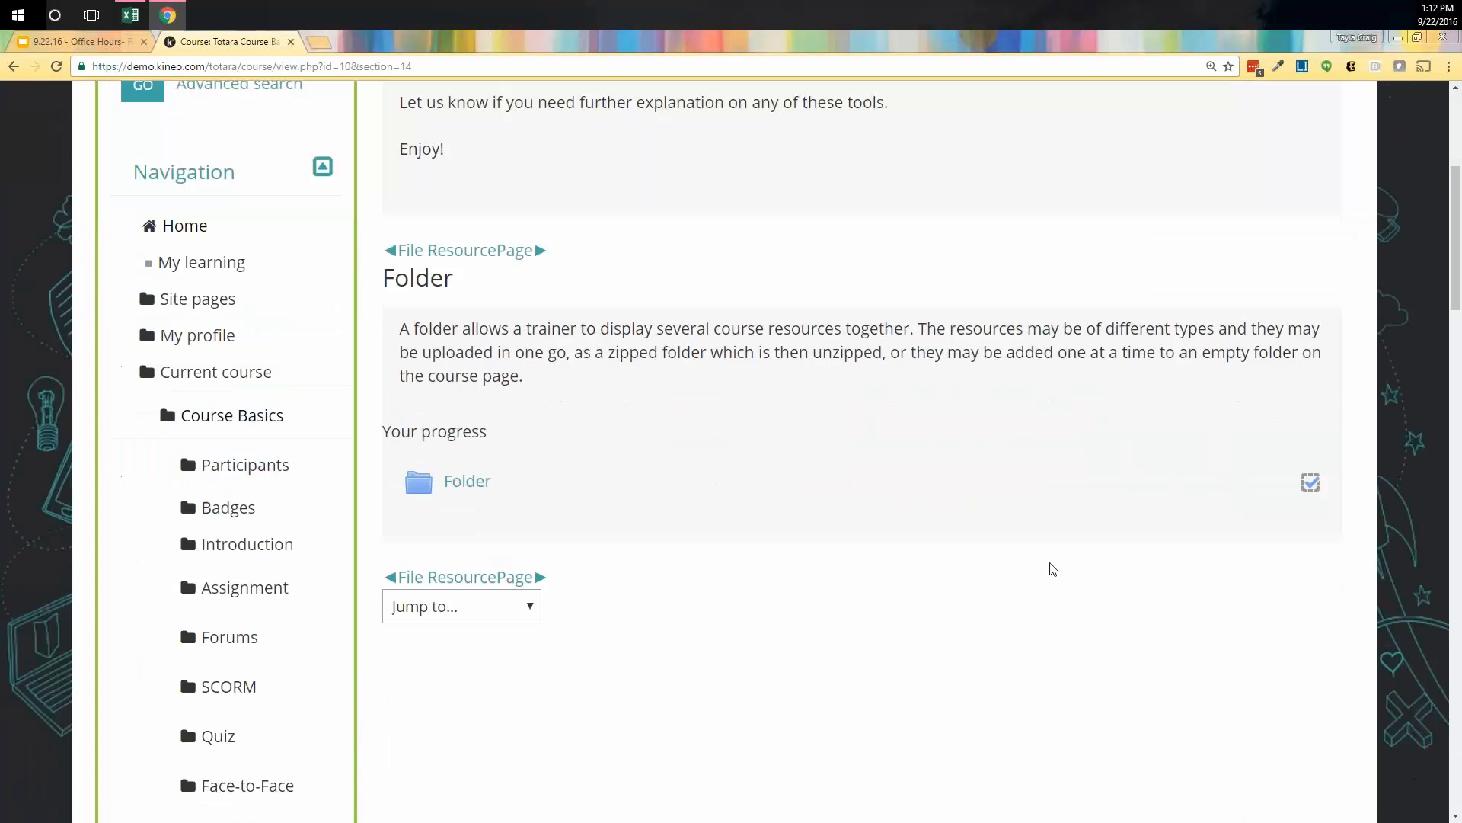
{"action": "scroll", "coordinate": [1052, 570], "scroll_direction": "down", "scroll_amount": 3}
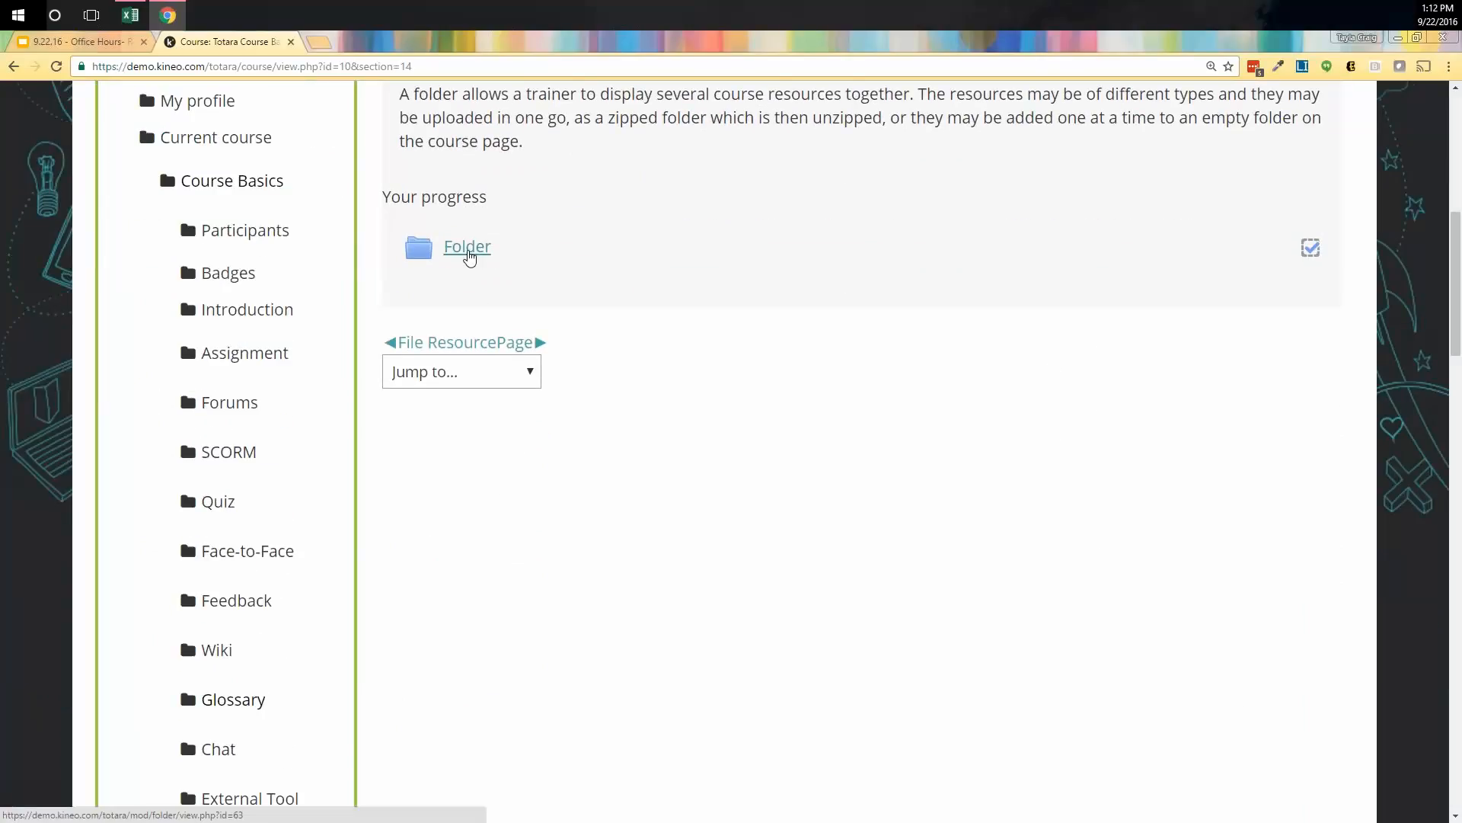
{"action": "left_click", "coordinate": [467, 248]}
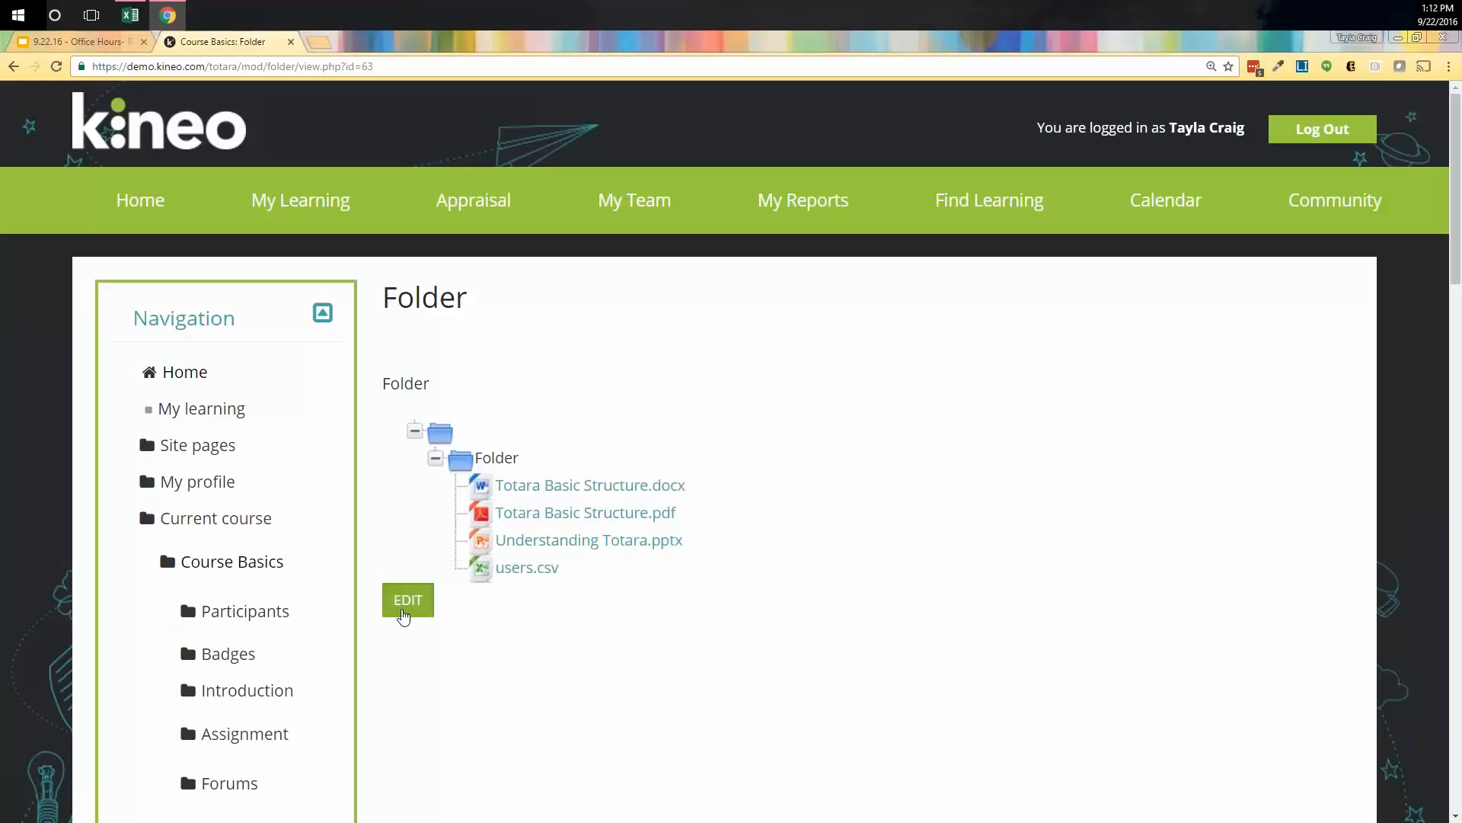
{"action": "left_click", "coordinate": [402, 608]}
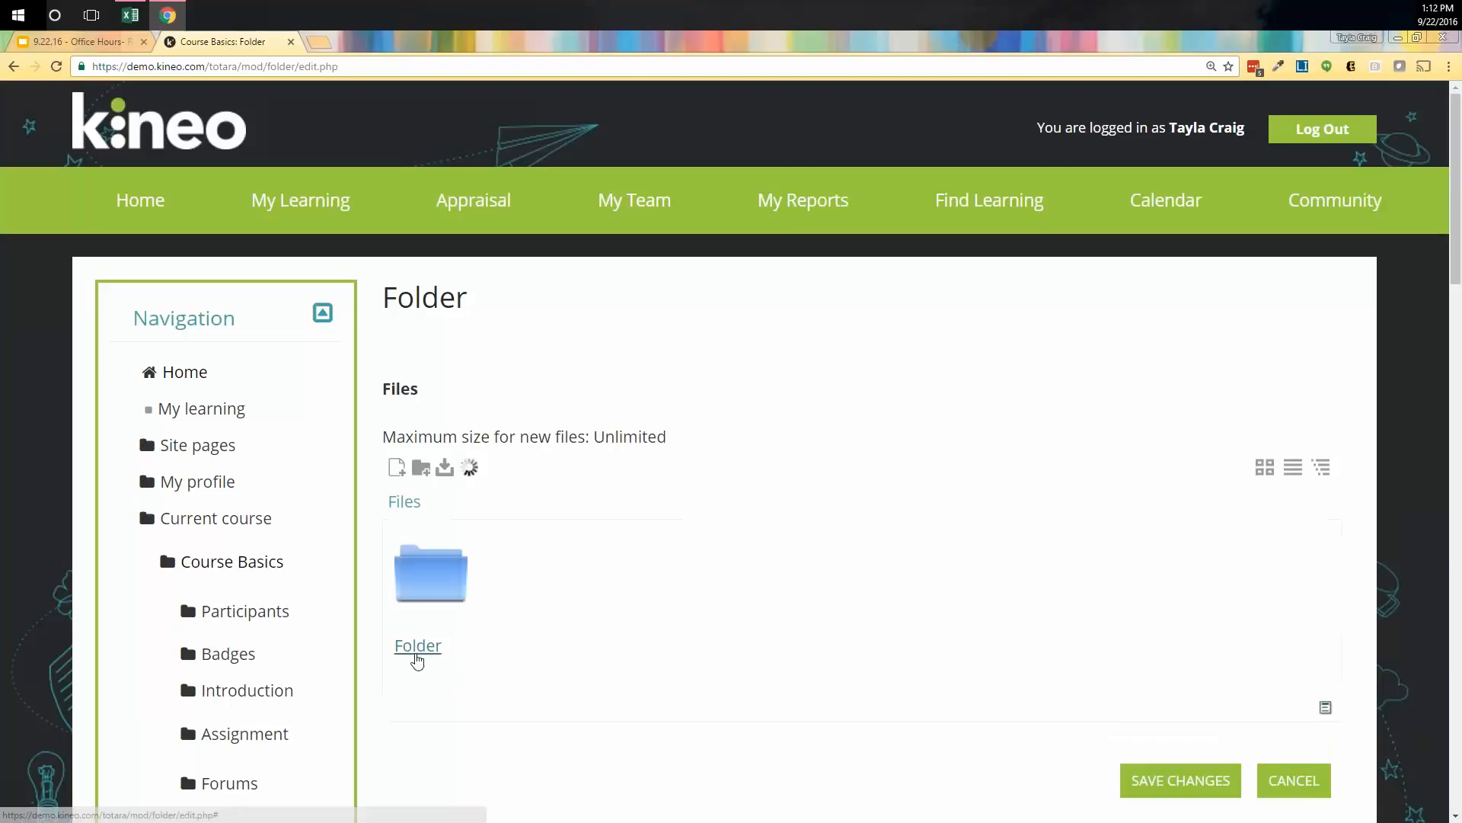
Step: Look through the files stored inside the resource's Folder subfolder
{"action": "left_click", "coordinate": [417, 660]}
{"action": "scroll", "coordinate": [842, 670], "scroll_direction": "down", "scroll_amount": 1}
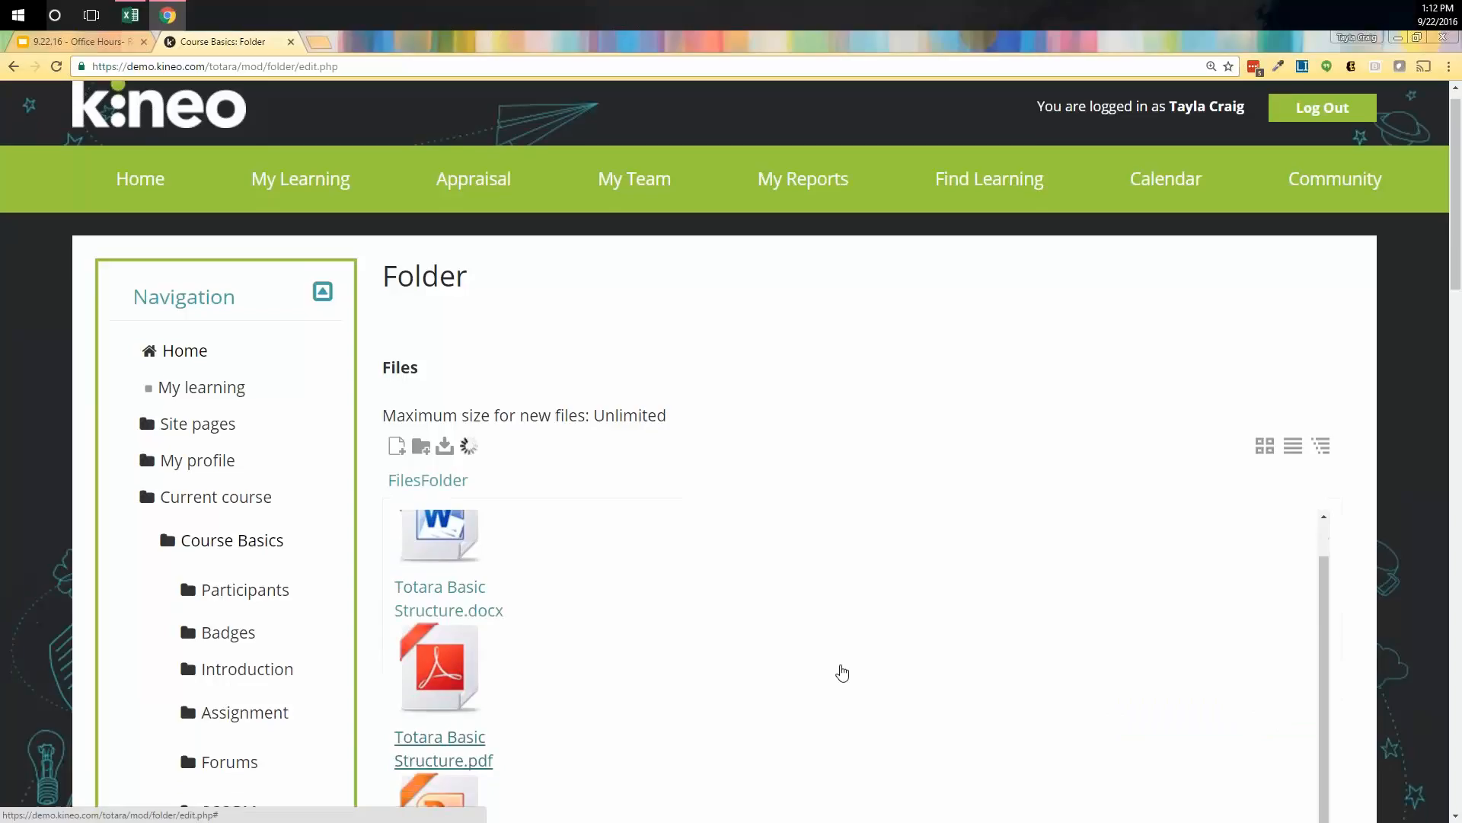
{"action": "scroll", "coordinate": [843, 674], "scroll_direction": "down", "scroll_amount": 3}
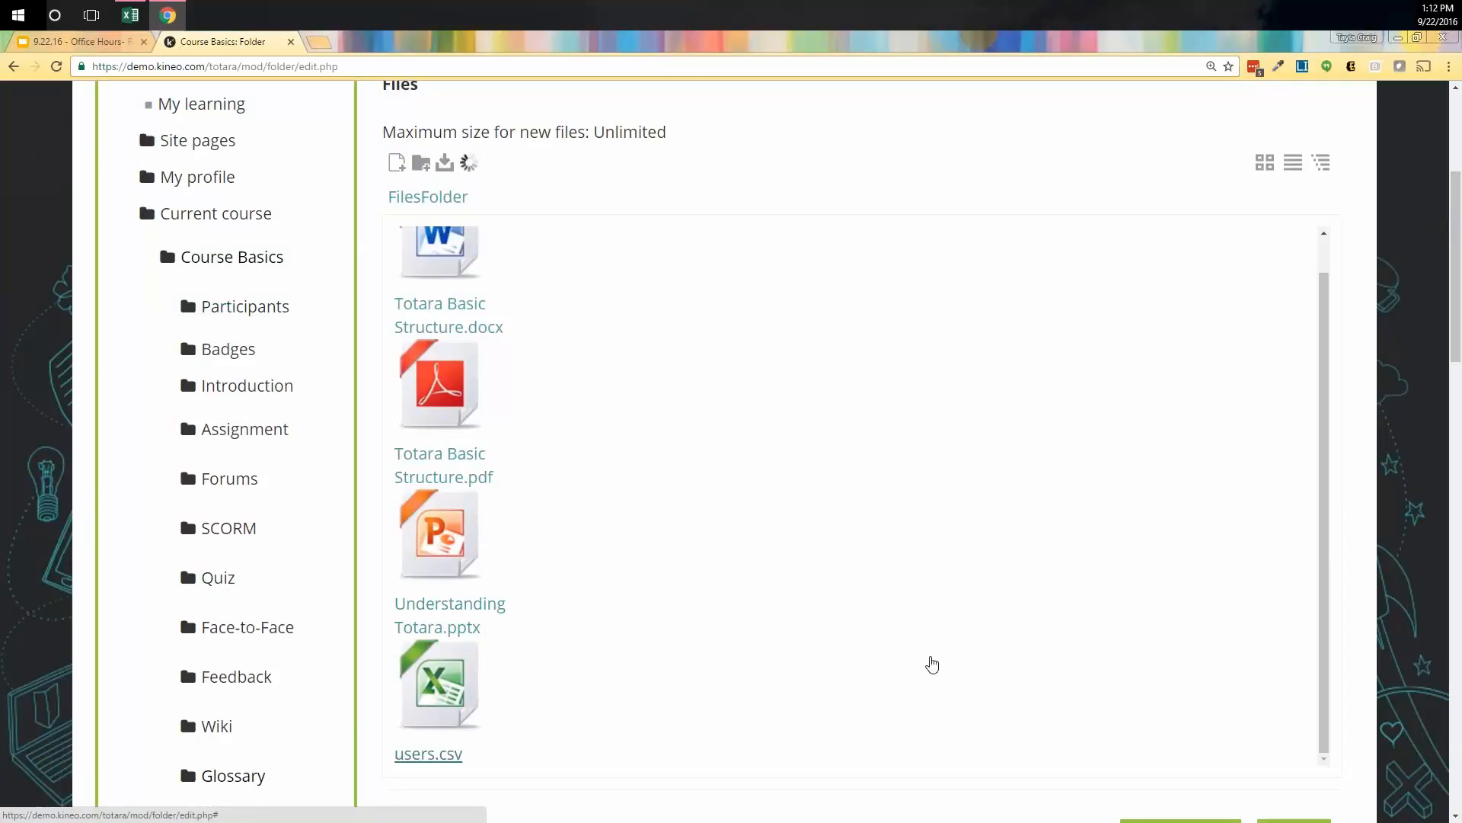
{"action": "scroll", "coordinate": [932, 664], "scroll_direction": "up", "scroll_amount": 4}
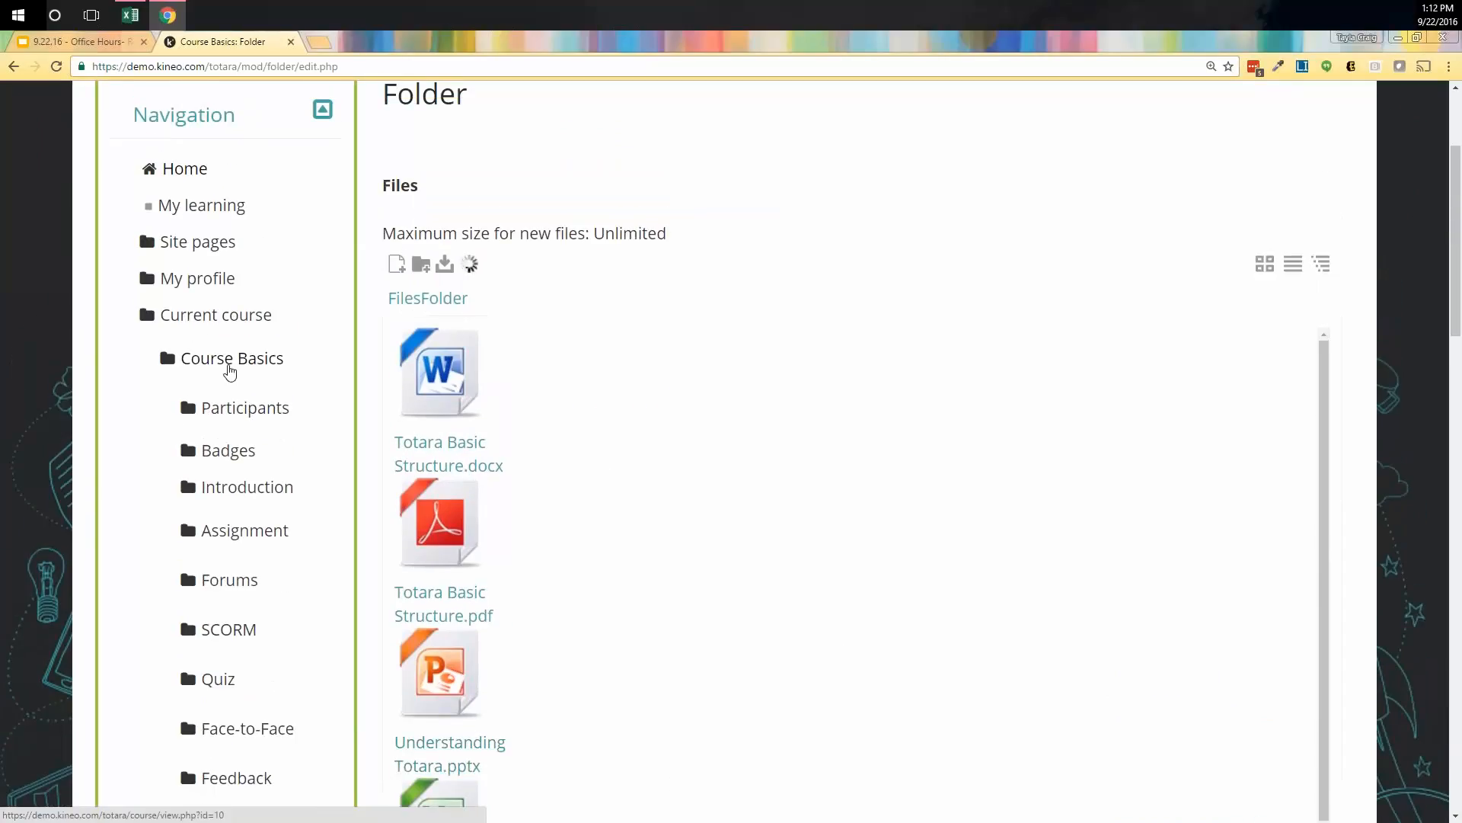
Step: Leave the file editing page for the course's Folder section and turn course editing on
{"action": "scroll", "coordinate": [244, 640], "scroll_direction": "down", "scroll_amount": 3}
{"action": "scroll", "coordinate": [244, 685], "scroll_direction": "down", "scroll_amount": 3}
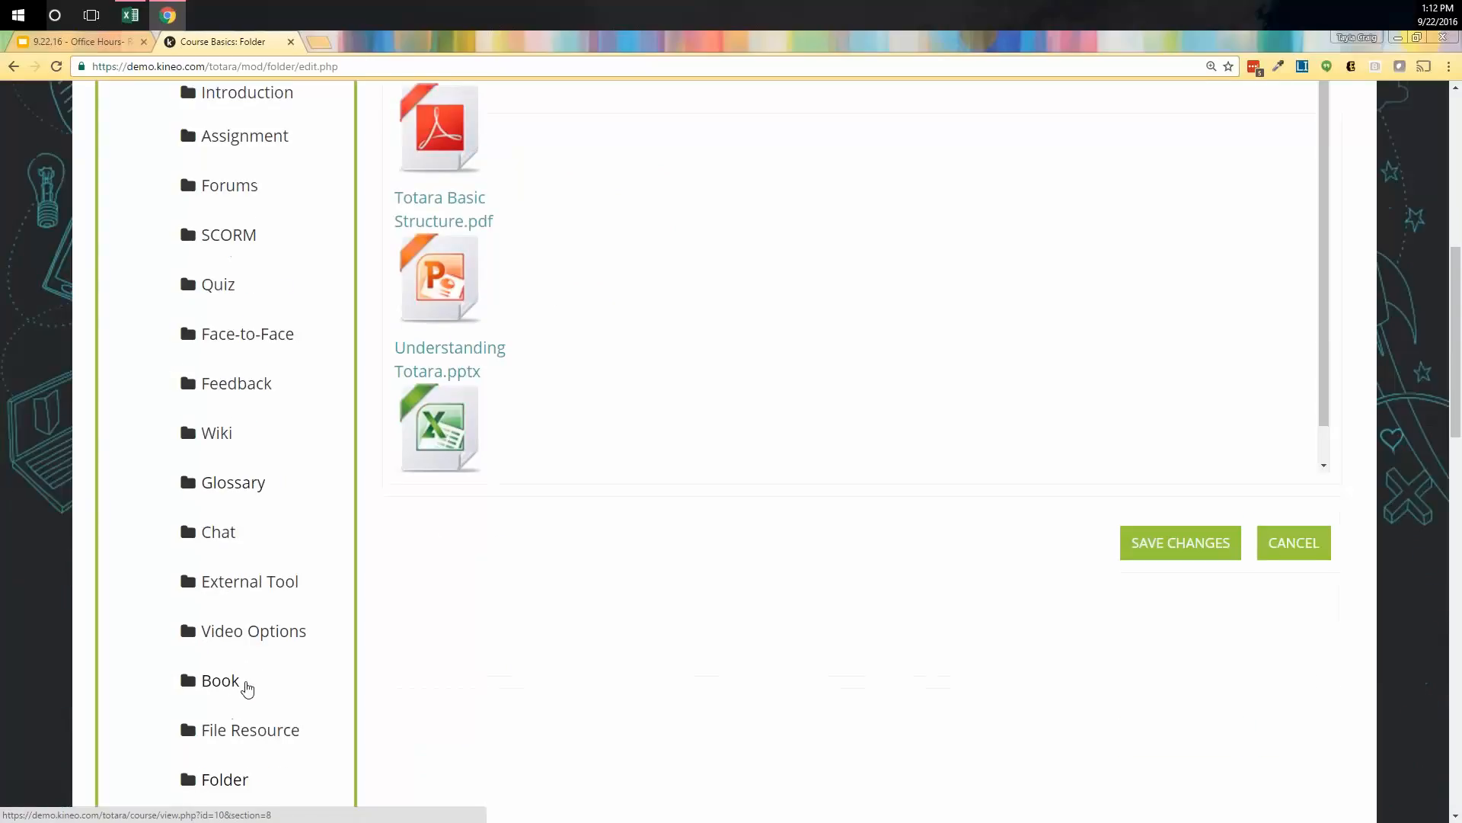
{"action": "scroll", "coordinate": [236, 678], "scroll_direction": "down", "scroll_amount": 2}
{"action": "left_click", "coordinate": [229, 669]}
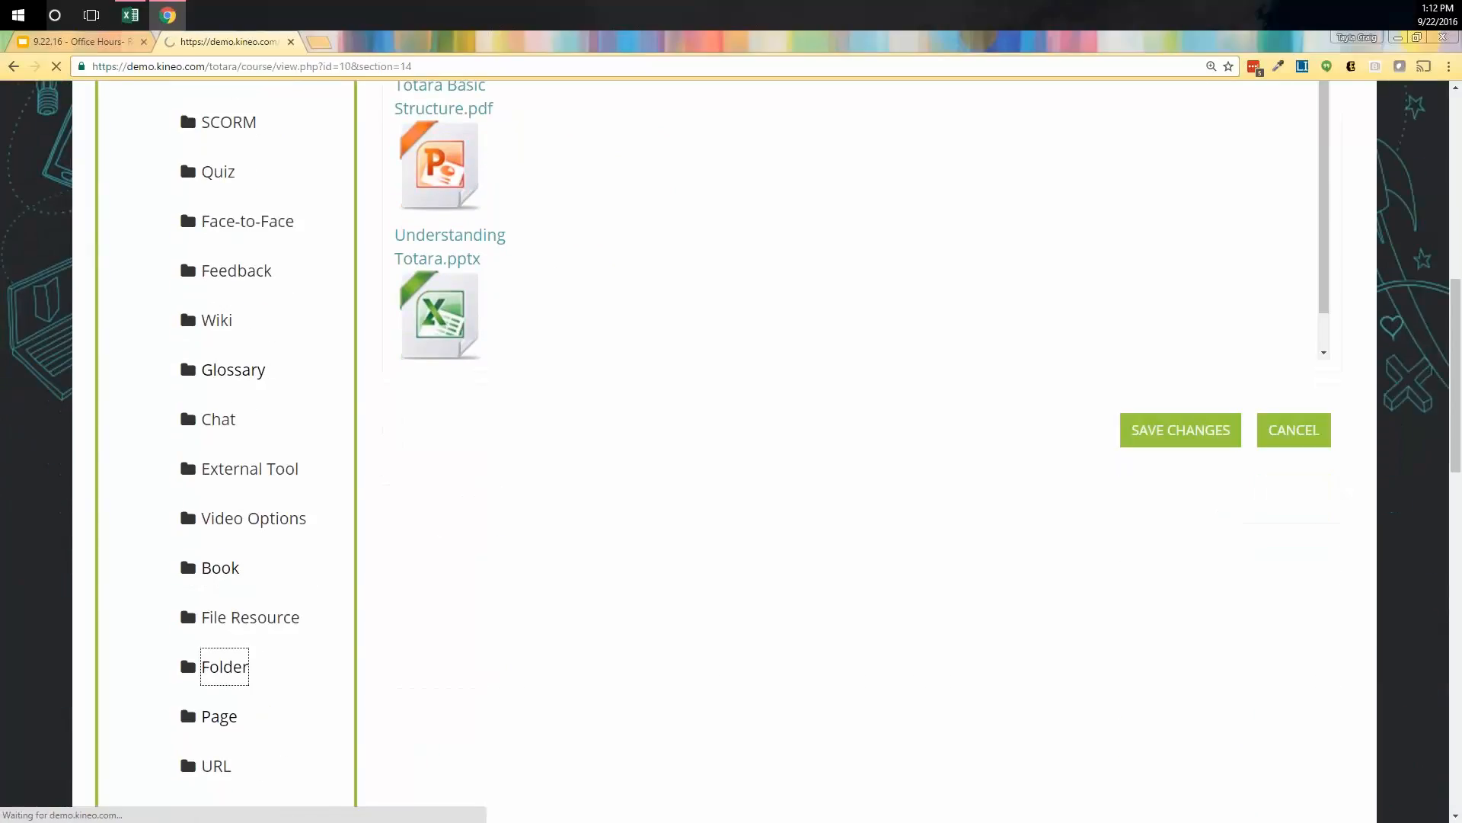
{"action": "scroll", "coordinate": [531, 653], "scroll_direction": "down", "scroll_amount": 4}
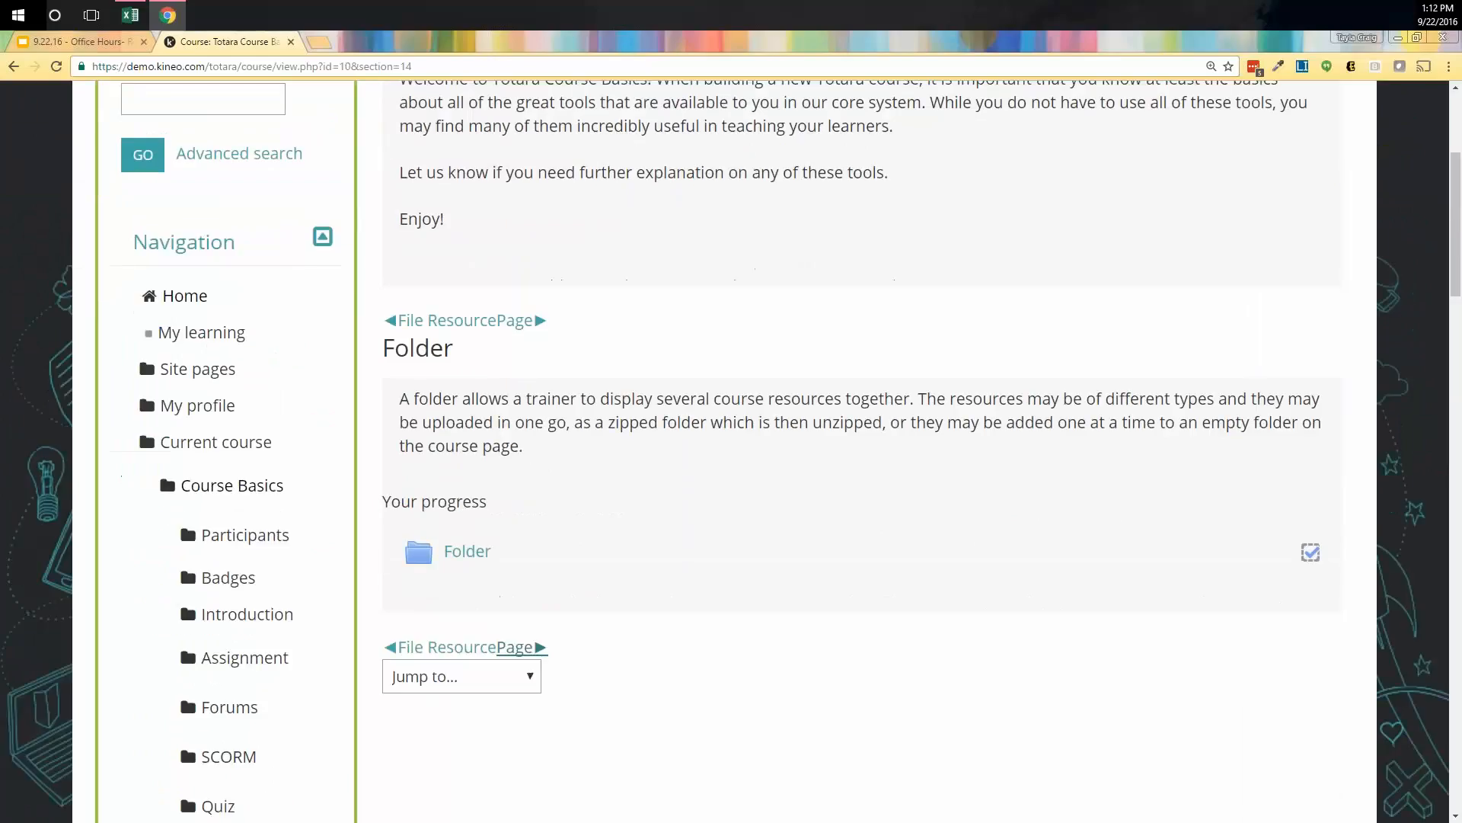
{"action": "scroll", "coordinate": [776, 447], "scroll_direction": "up", "scroll_amount": 2}
{"action": "left_click", "coordinate": [1228, 162]}
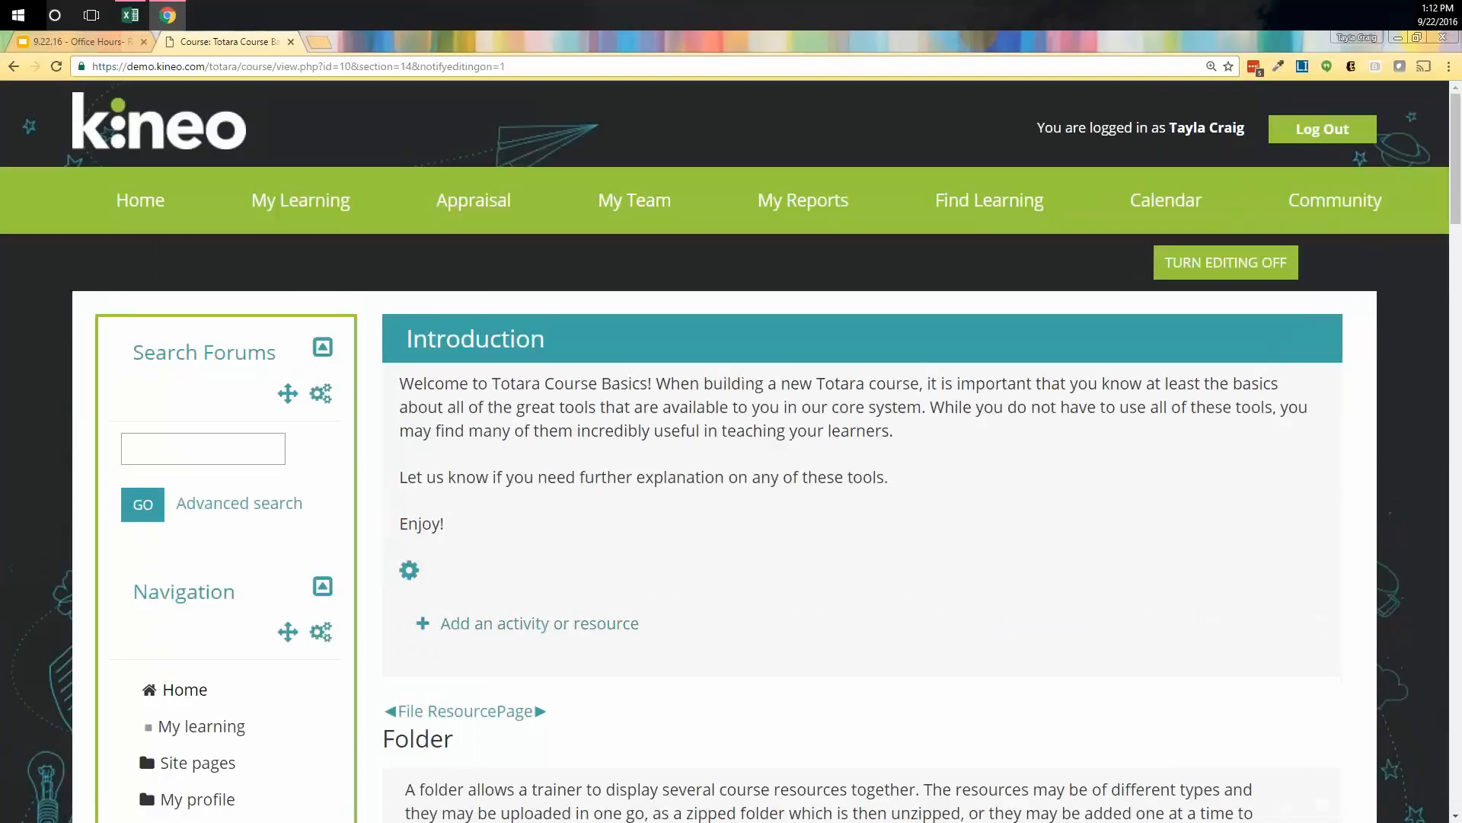
Step: Add the zip file Chicago Trip October 2016 to the course's Folder section, unzip it into a folder resource and view its contents
{"action": "scroll", "coordinate": [152, 647], "scroll_direction": "down", "scroll_amount": 5}
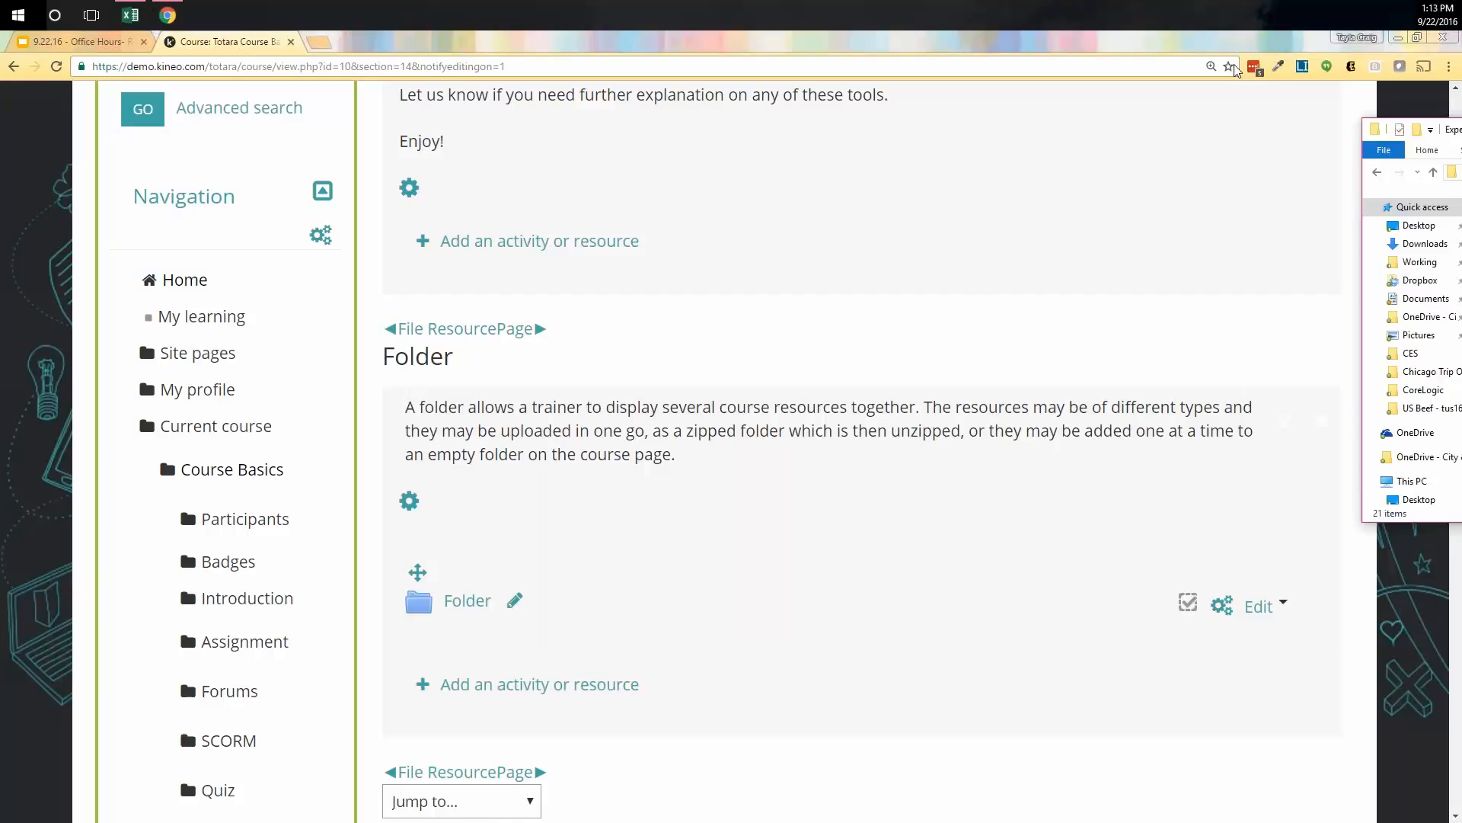
{"action": "left_click_drag", "start_coordinate": [1461, 128], "coordinate": [1043, 112]}
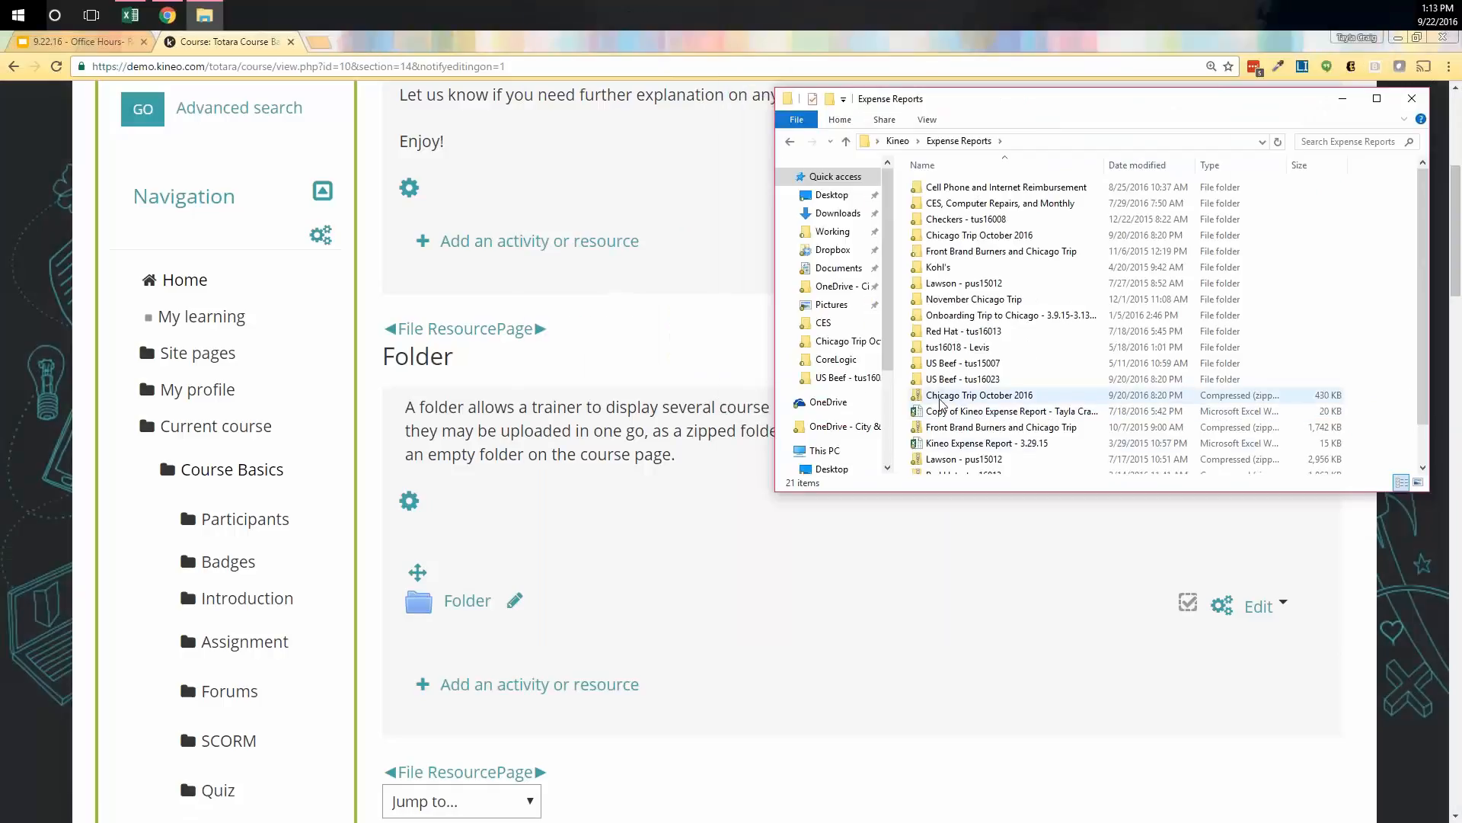
{"action": "left_click_drag", "start_coordinate": [967, 400], "coordinate": [518, 705]}
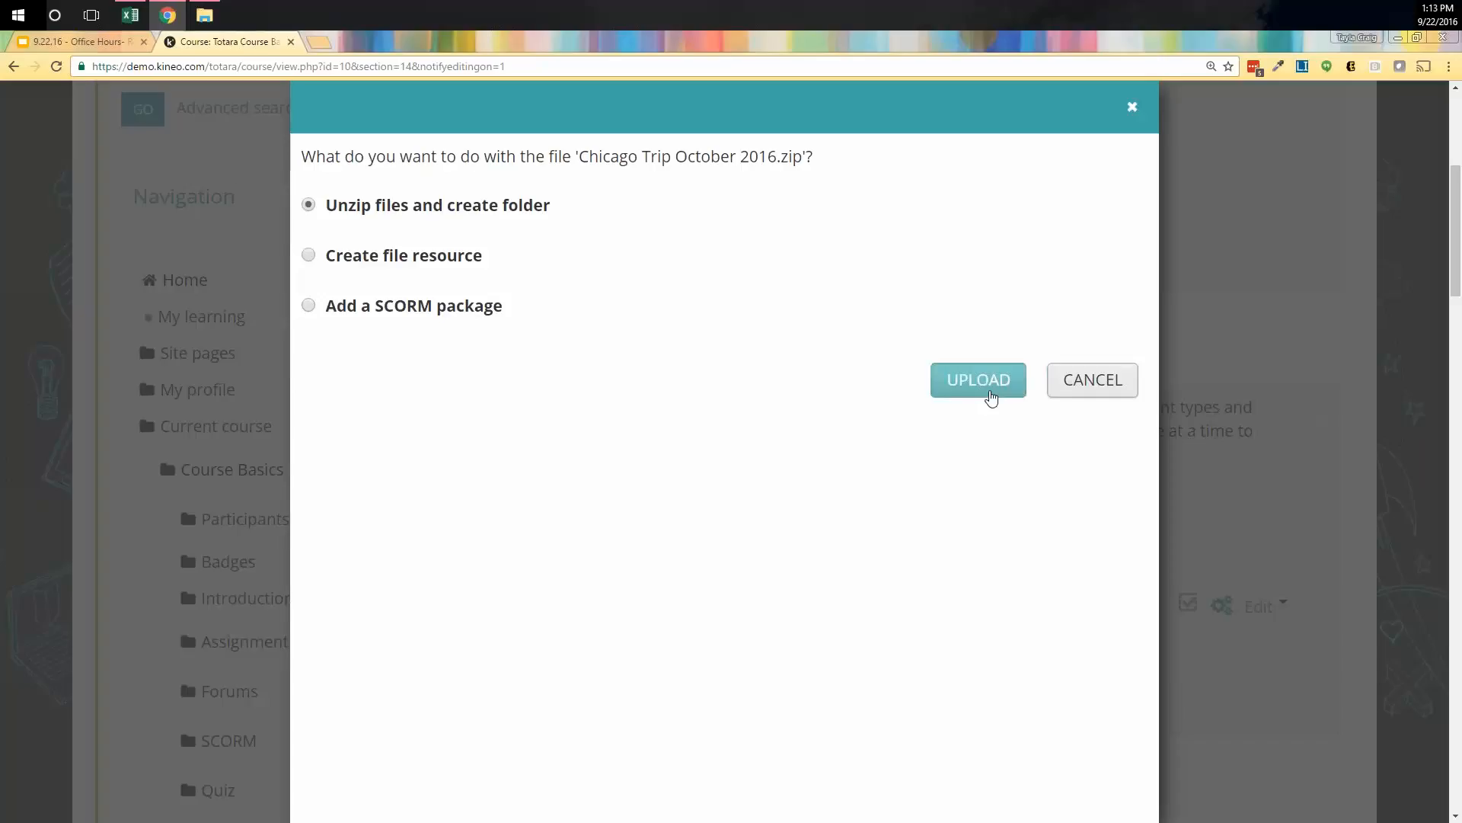
{"action": "left_click", "coordinate": [989, 392]}
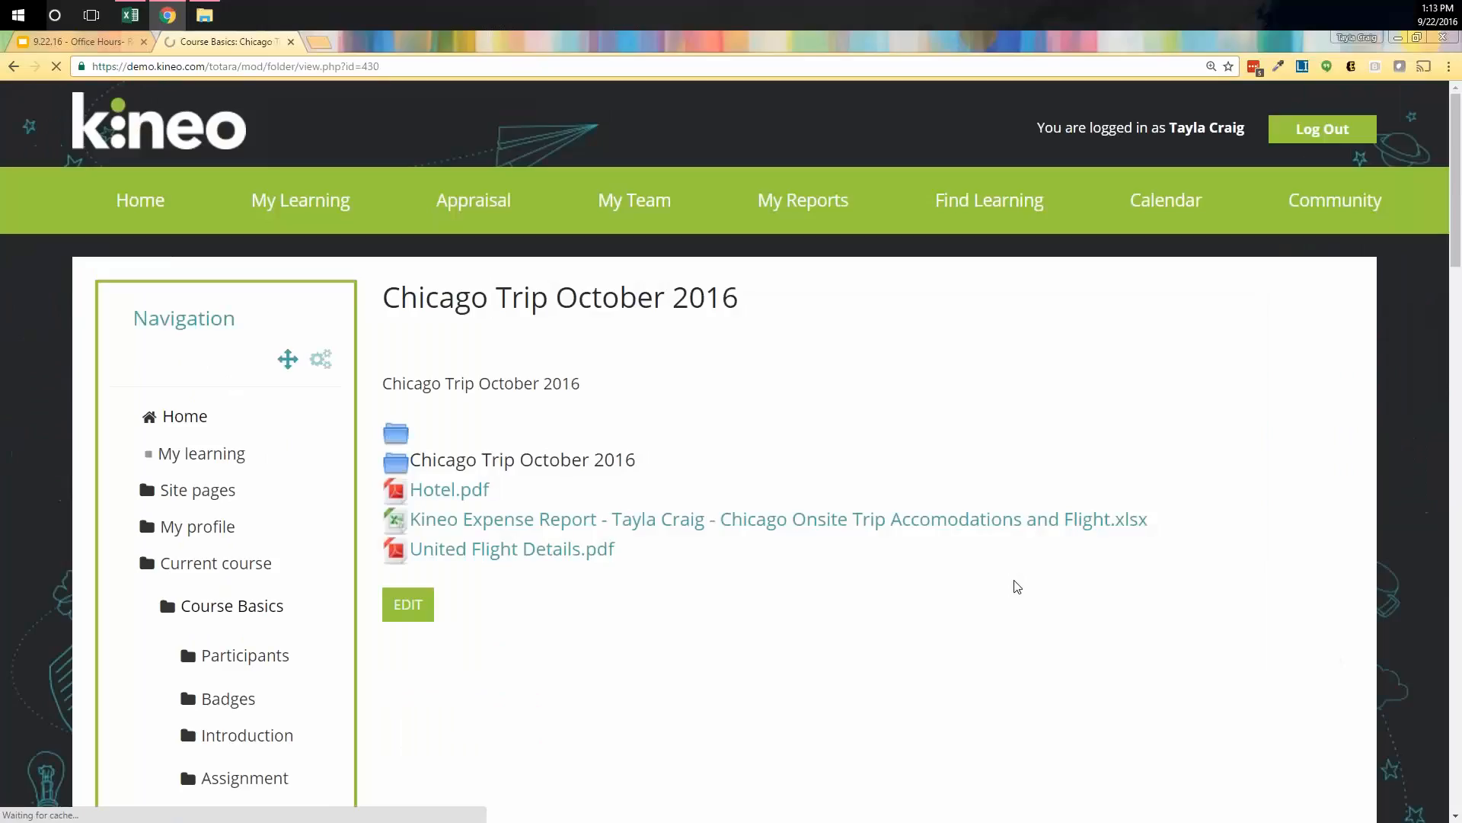
{"action": "scroll", "coordinate": [686, 678], "scroll_direction": "down", "scroll_amount": 3}
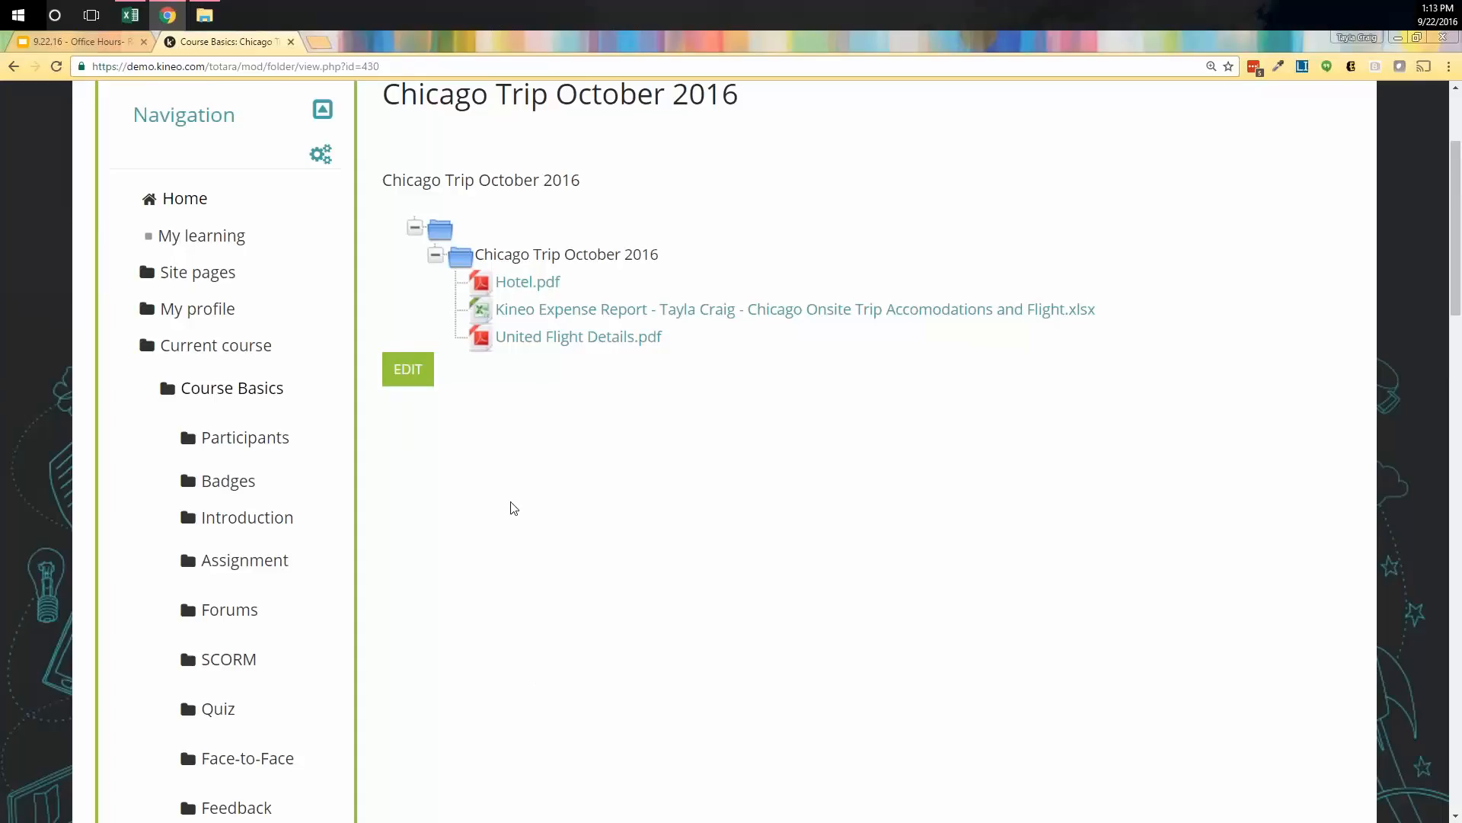
Step: Return to the course's Folder section and delete the Chicago Trip October 2016 folder resource
{"action": "key", "text": "alt+Left"}
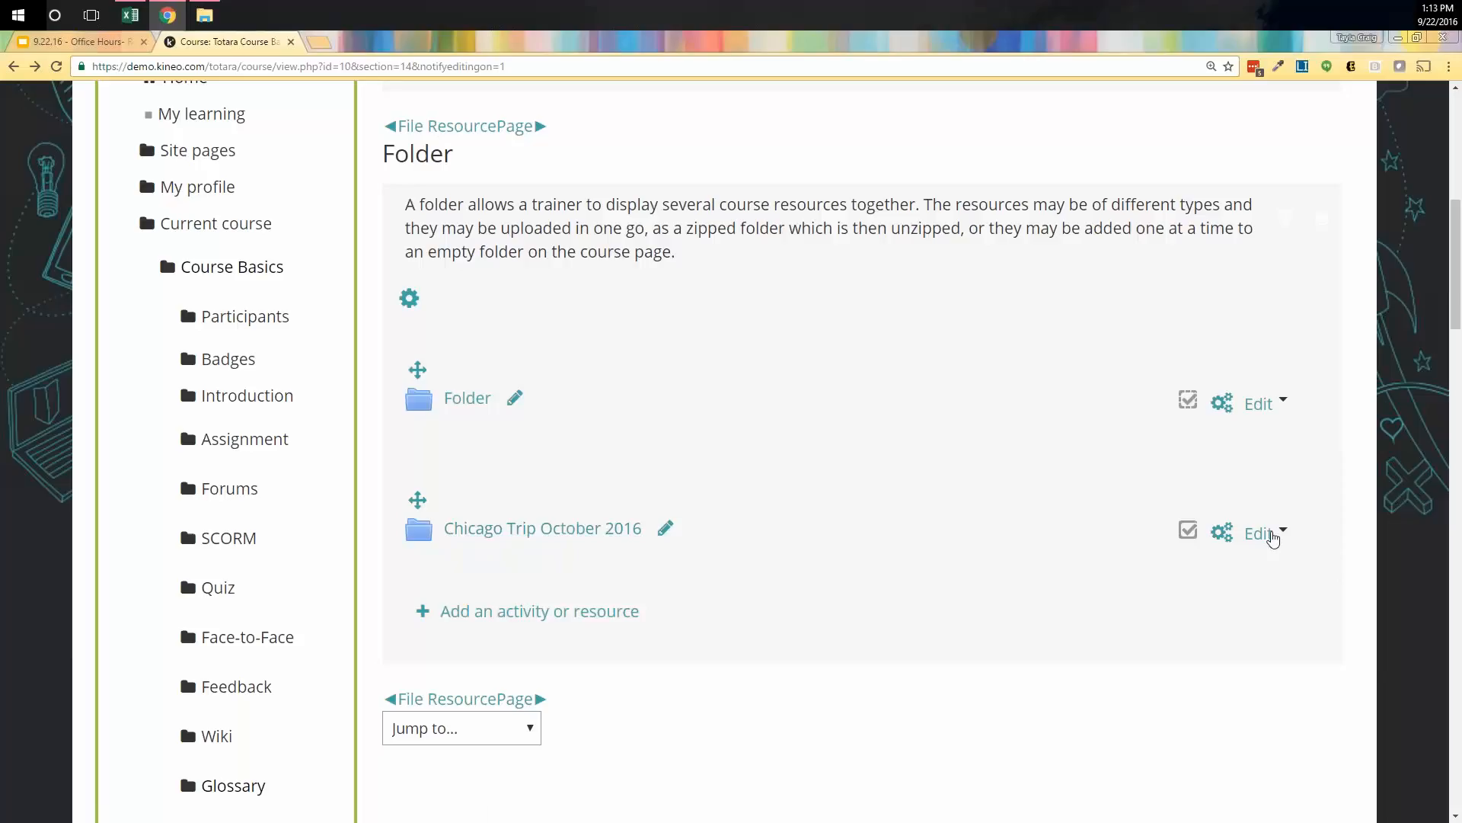
{"action": "left_click", "coordinate": [1268, 533]}
{"action": "left_click", "coordinate": [1108, 735]}
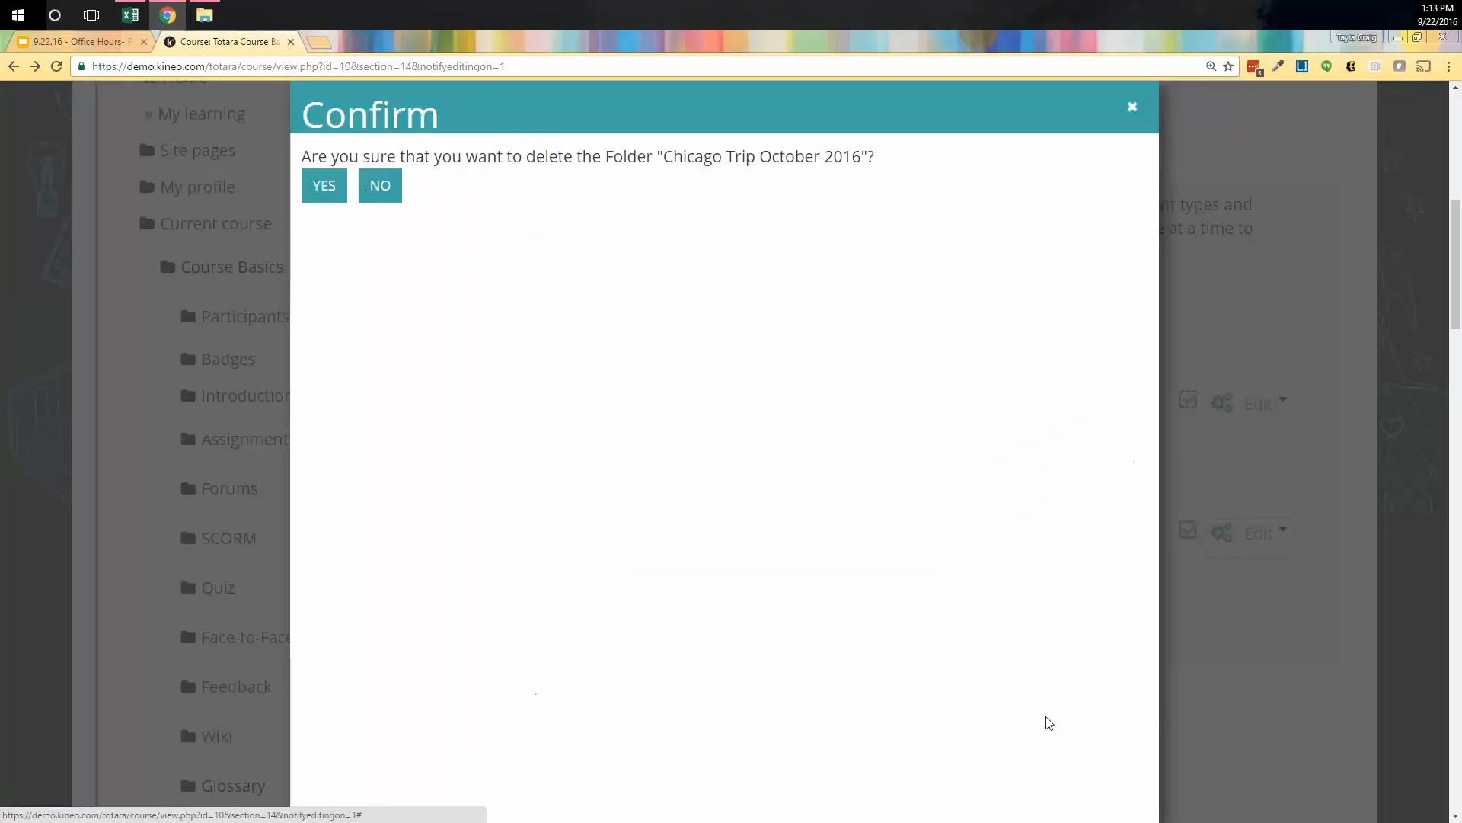
{"action": "left_click", "coordinate": [335, 187]}
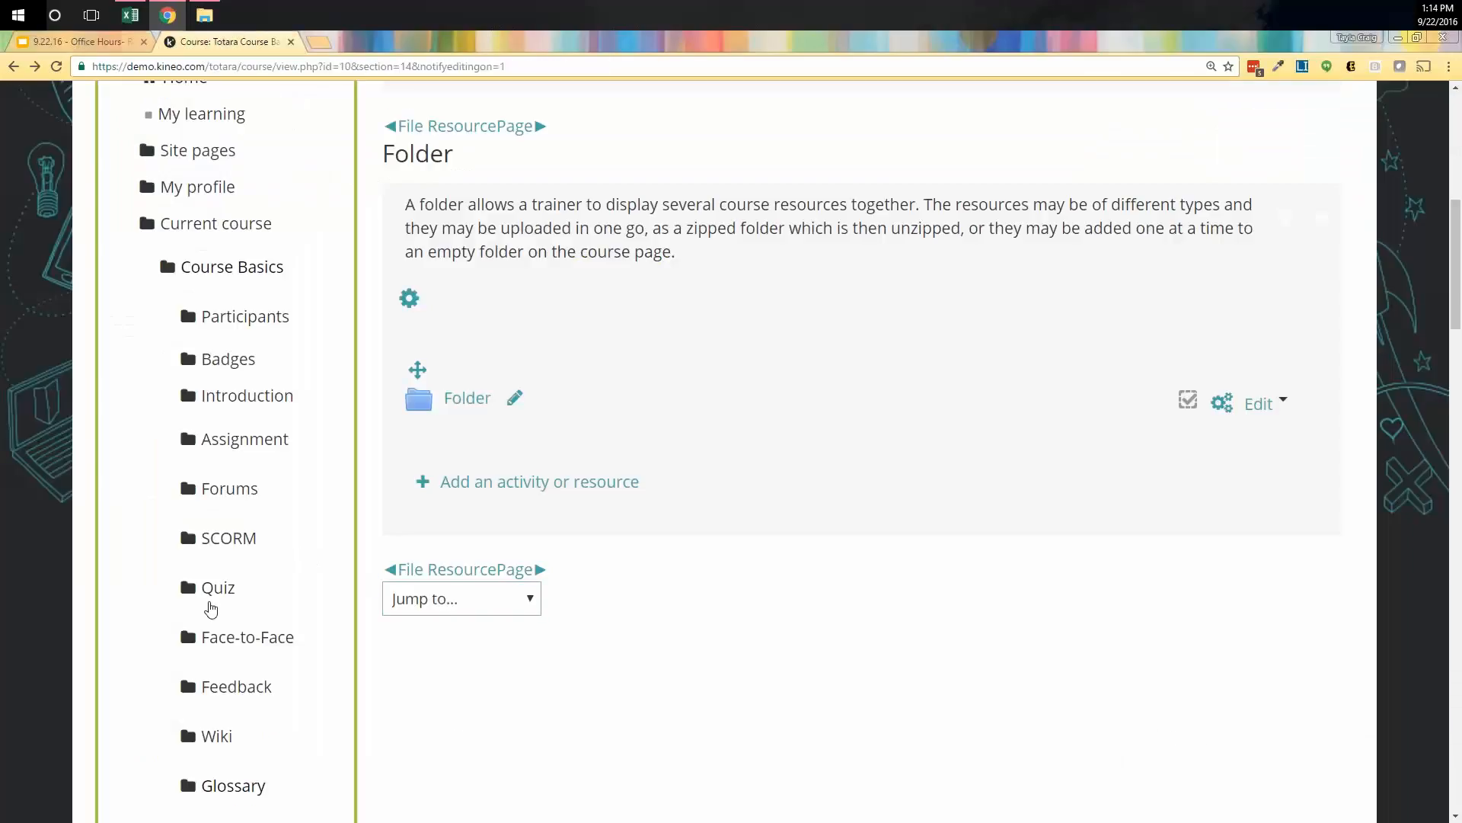
Step: Go to the course's Glossary section and open the Glossary of Terms activity
{"action": "scroll", "coordinate": [211, 610], "scroll_direction": "down", "scroll_amount": 3}
{"action": "left_click", "coordinate": [213, 587]}
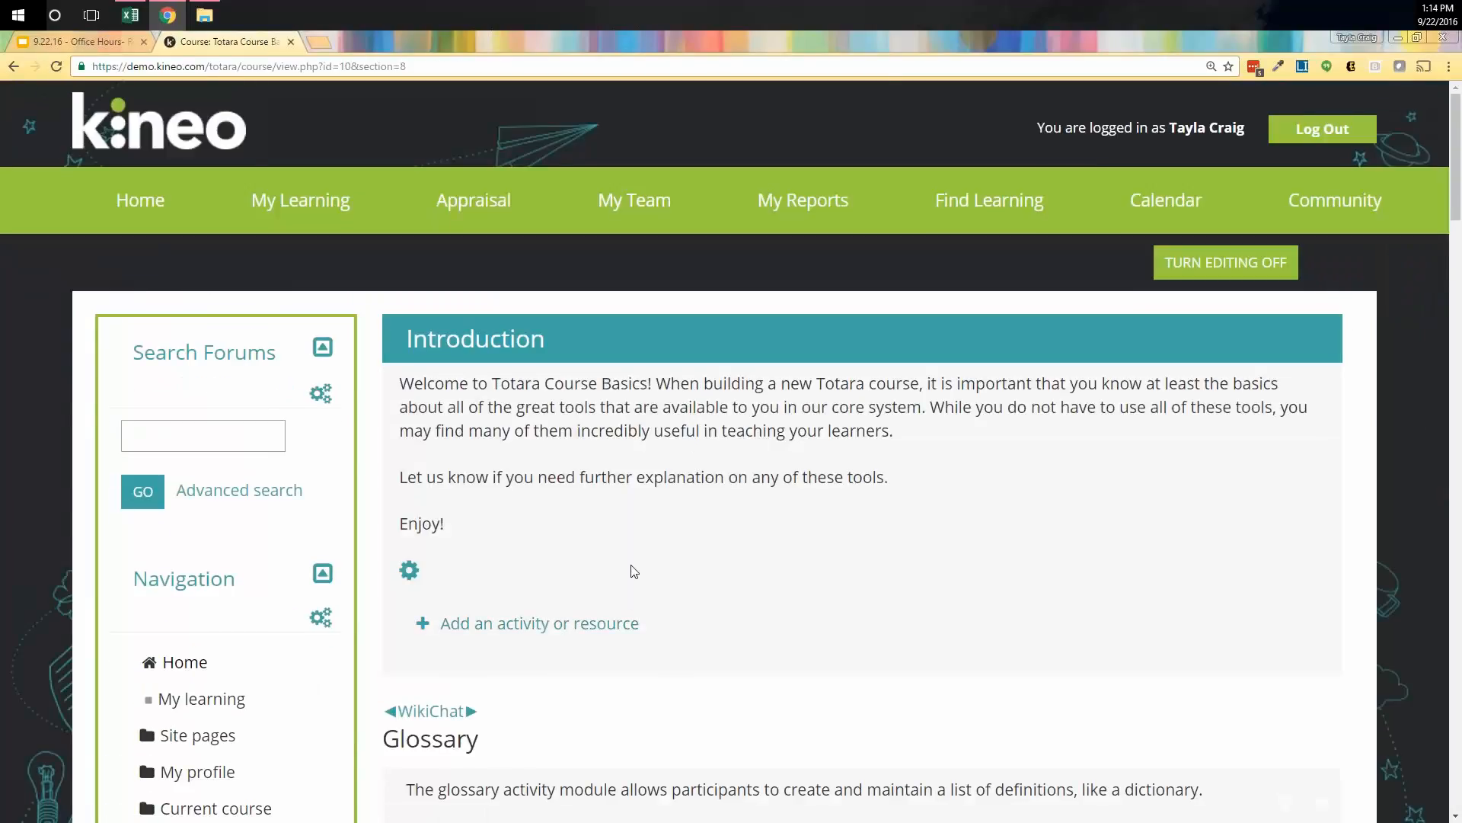
{"action": "scroll", "coordinate": [634, 572], "scroll_direction": "down", "scroll_amount": 5}
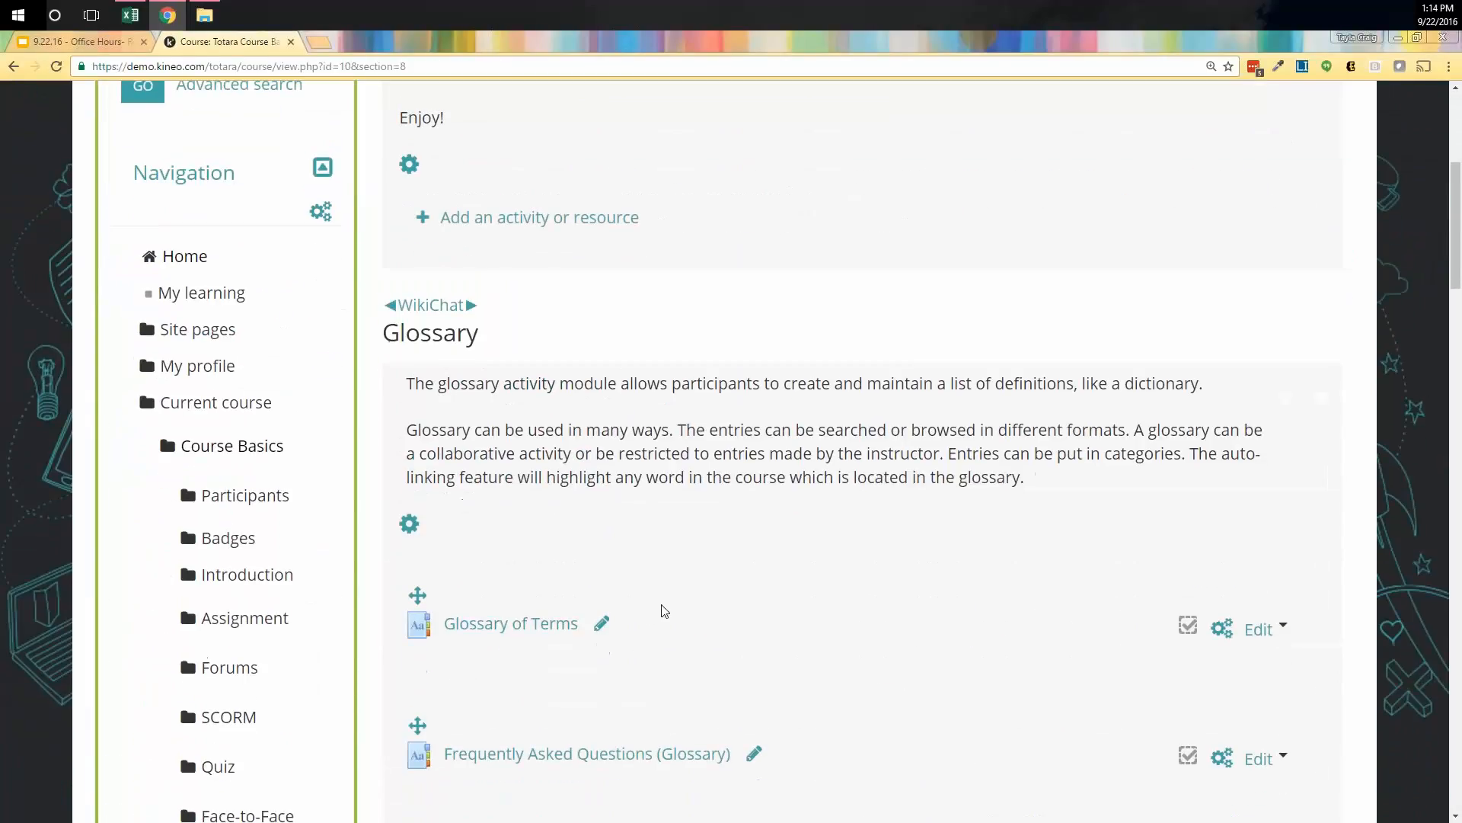
{"action": "scroll", "coordinate": [664, 610], "scroll_direction": "down", "scroll_amount": 1}
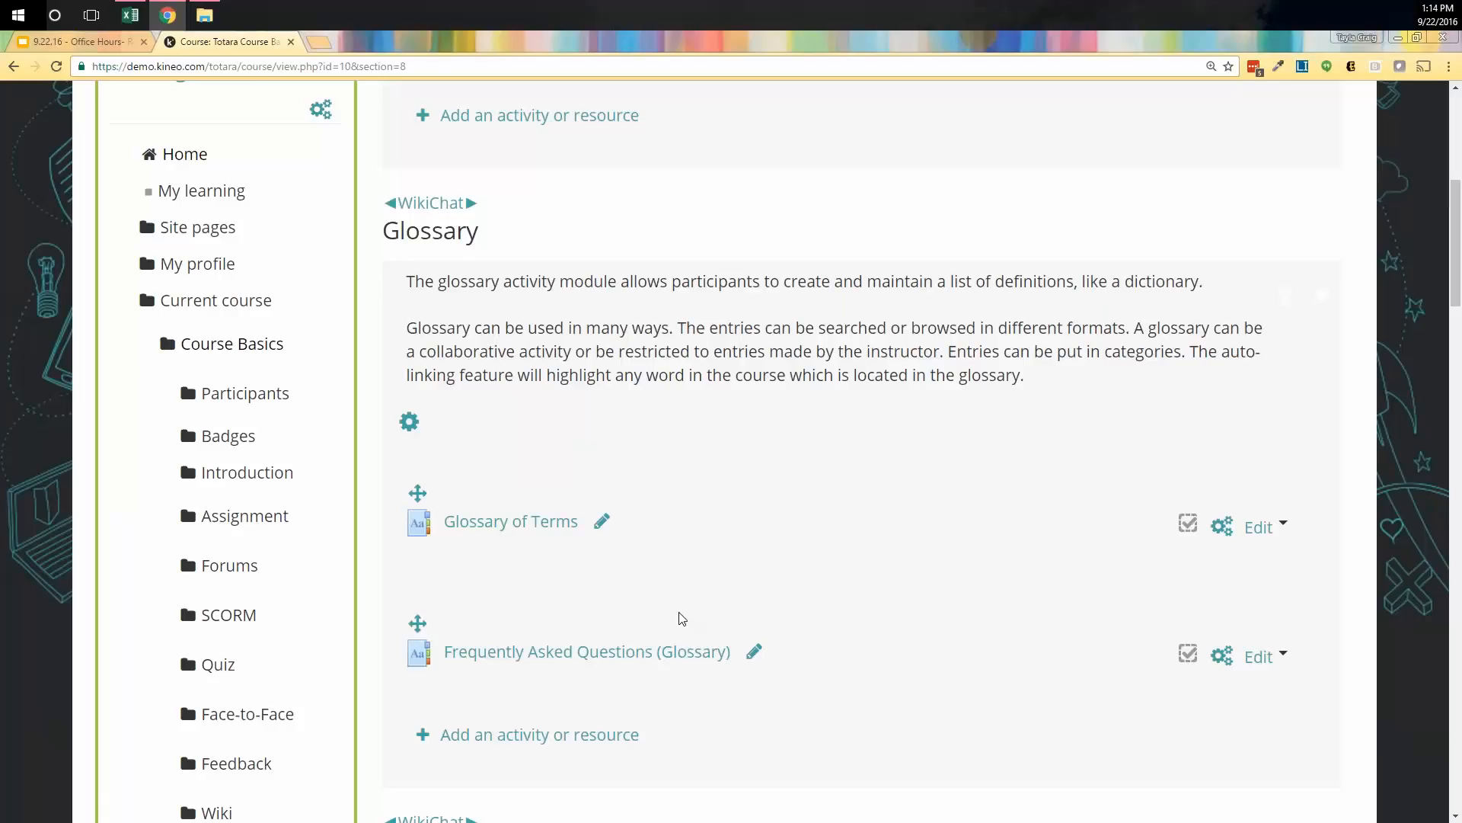
{"action": "left_click", "coordinate": [484, 523]}
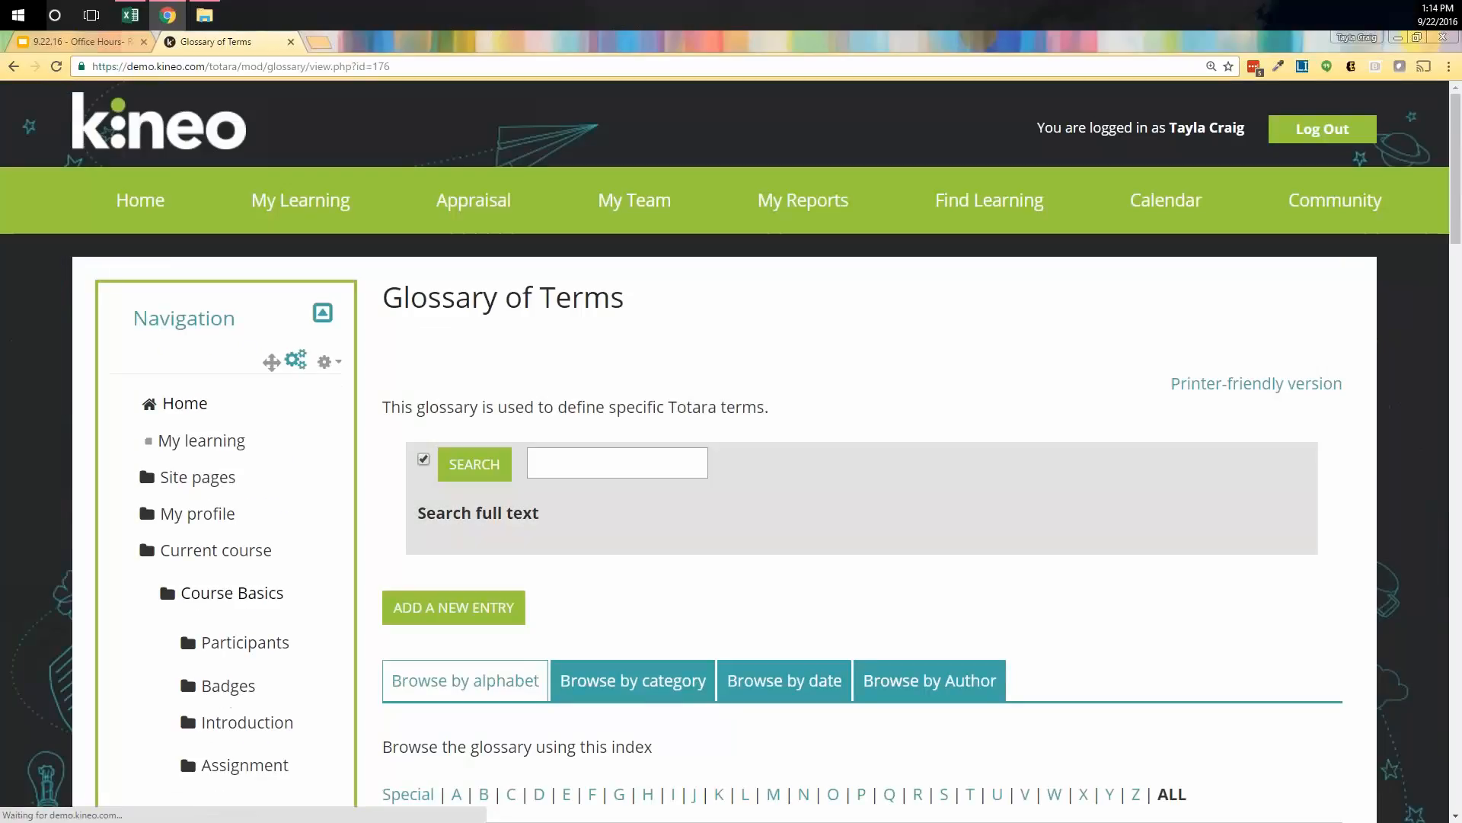
Step: Look through the entries, alphabetical index and browsing options of the Glossary of Terms
{"action": "scroll", "coordinate": [186, 627], "scroll_direction": "down", "scroll_amount": 7}
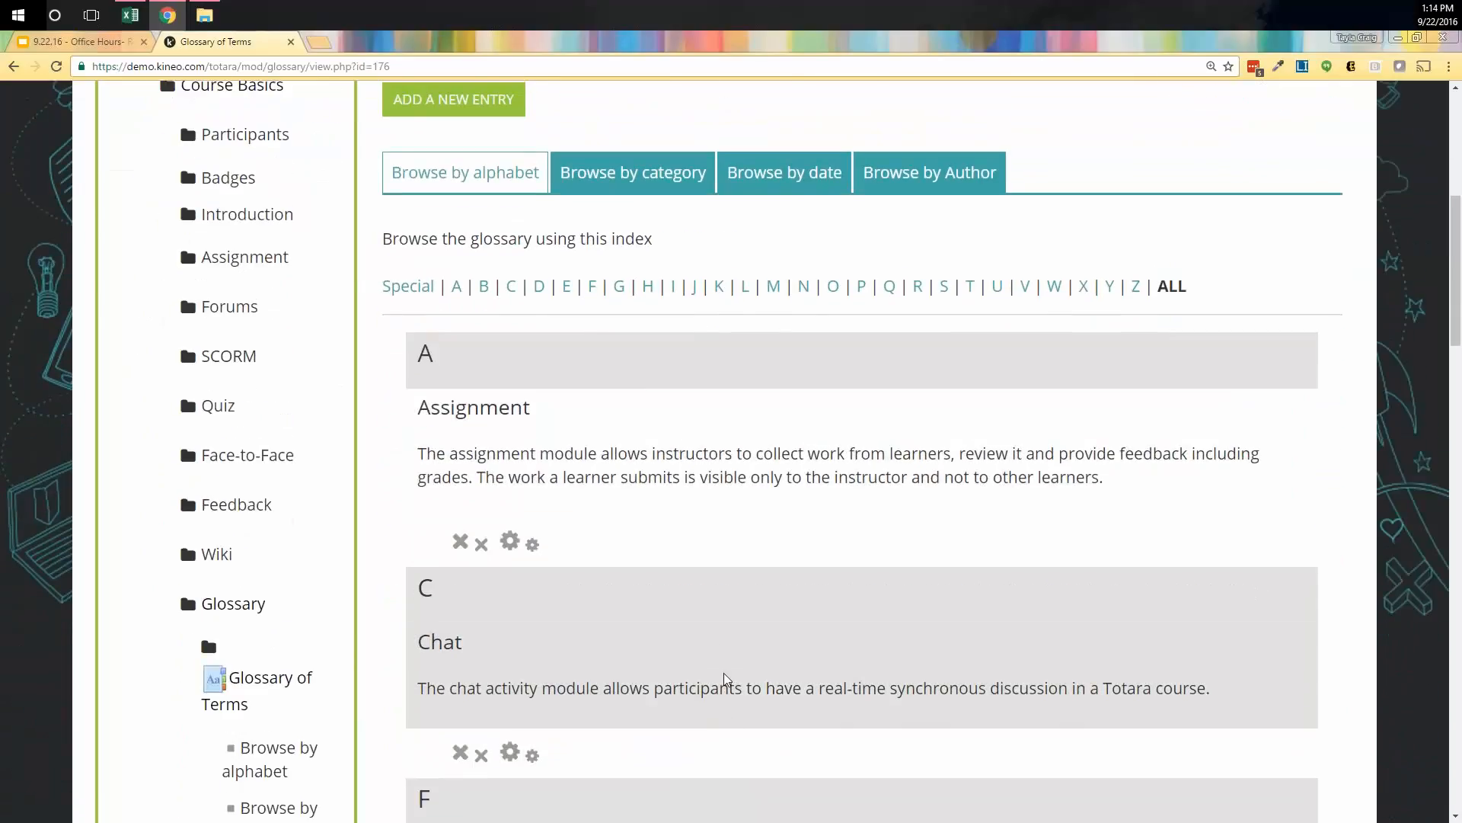
{"action": "scroll", "coordinate": [726, 678], "scroll_direction": "down", "scroll_amount": 4}
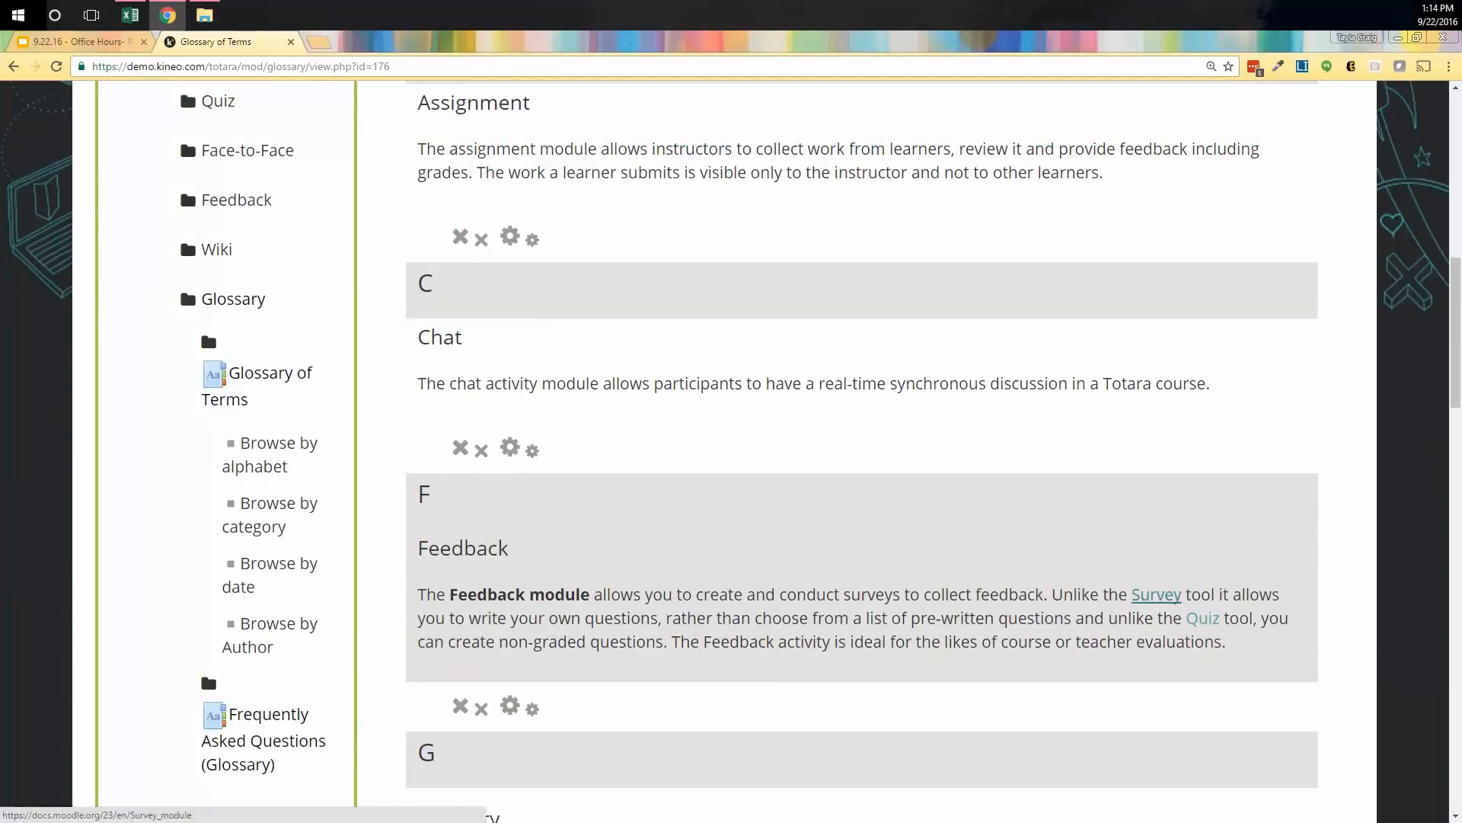
{"action": "scroll", "coordinate": [716, 707], "scroll_direction": "down", "scroll_amount": 2}
{"action": "scroll", "coordinate": [716, 707], "scroll_direction": "down", "scroll_amount": 4}
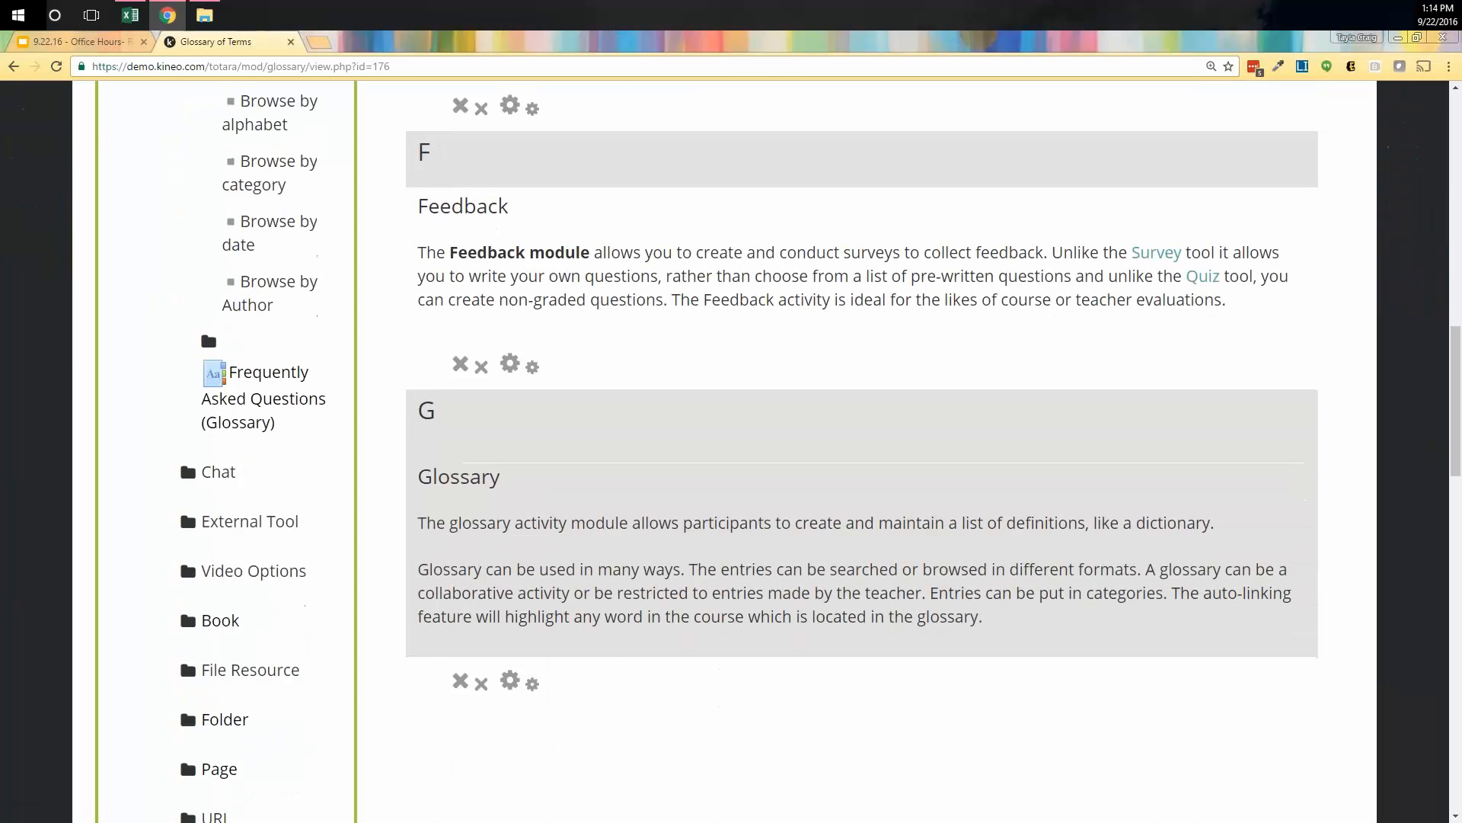
{"action": "scroll", "coordinate": [186, 468], "scroll_direction": "up", "scroll_amount": 3}
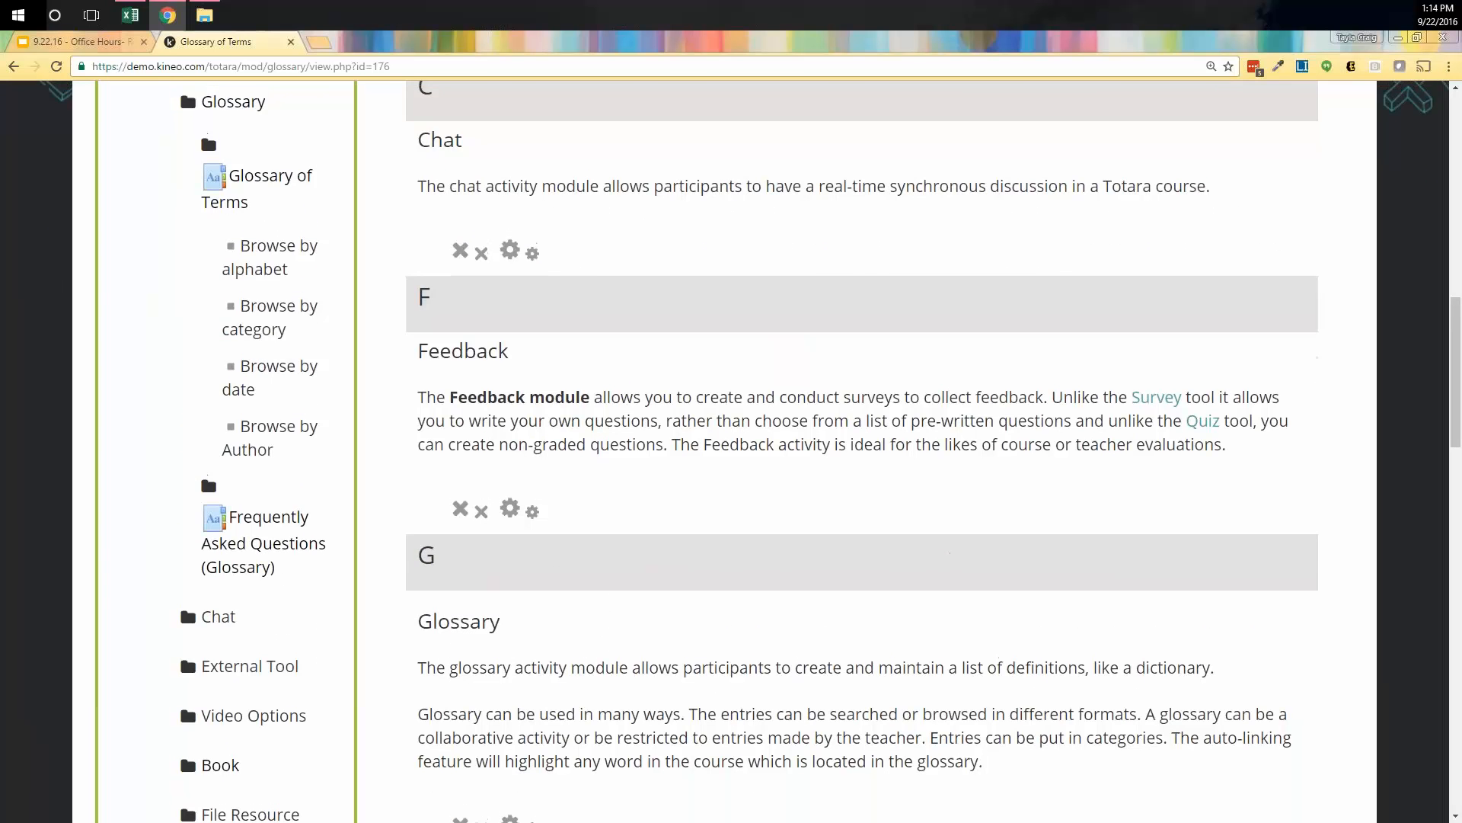
{"action": "scroll", "coordinate": [207, 470], "scroll_direction": "up", "scroll_amount": 5}
{"action": "scroll", "coordinate": [186, 526], "scroll_direction": "up", "scroll_amount": 1}
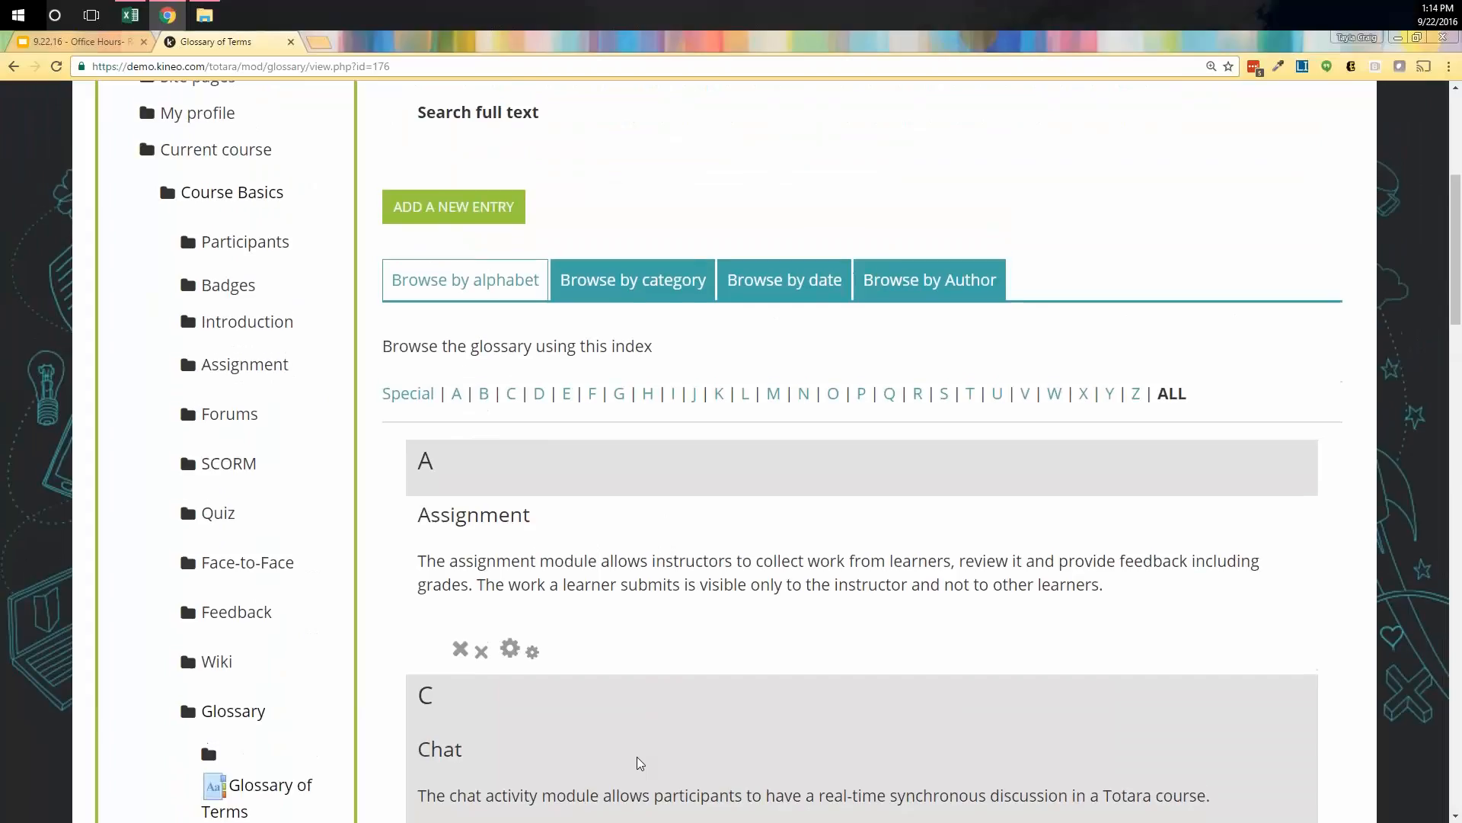
{"action": "scroll", "coordinate": [186, 547], "scroll_direction": "up", "scroll_amount": 3}
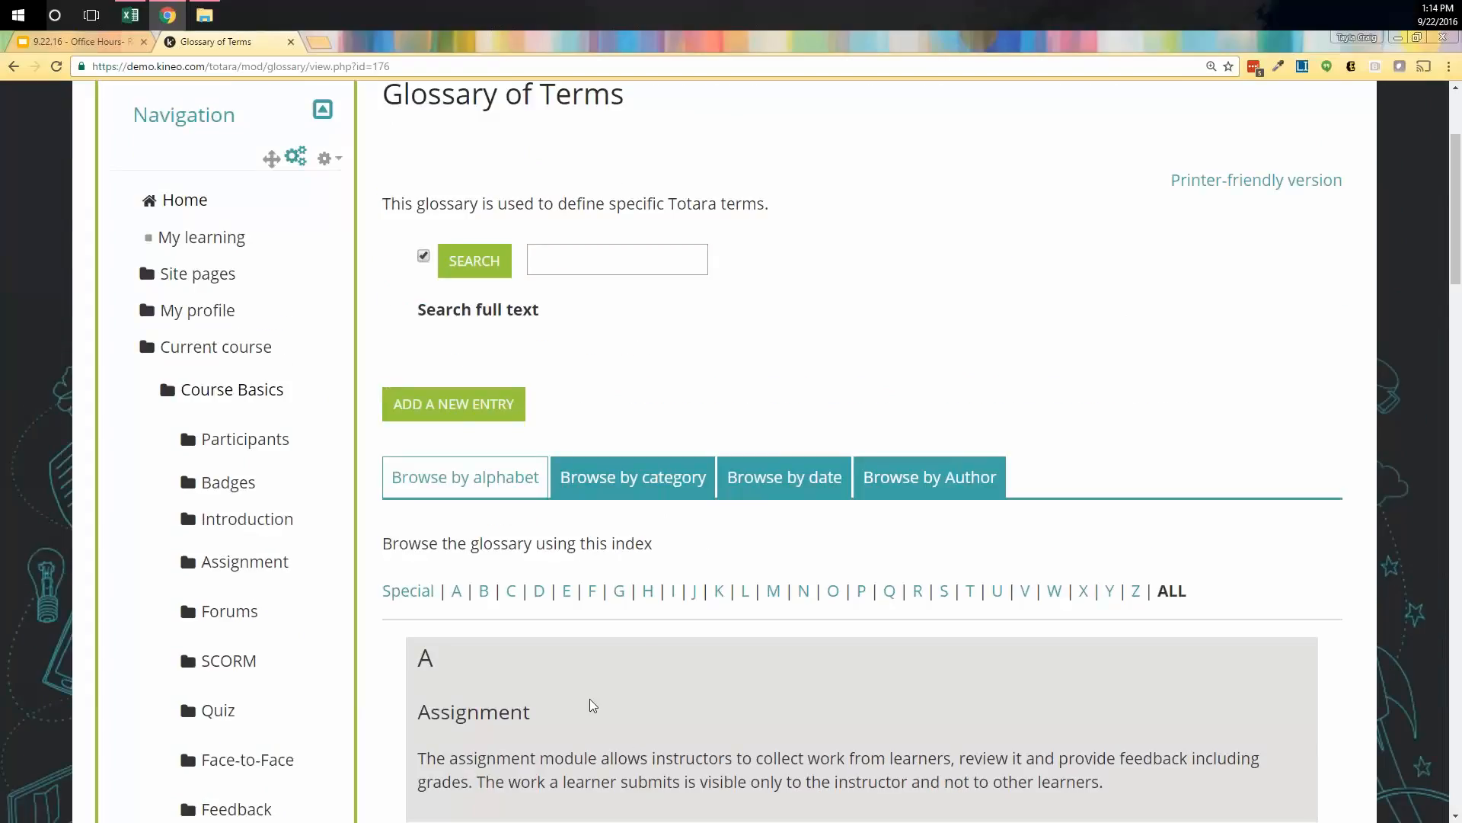
{"action": "scroll", "coordinate": [591, 701], "scroll_direction": "up", "scroll_amount": 3}
Step: Return to the course's Glossary section and open the filter settings under Course administration
{"action": "key", "text": "alt+Left"}
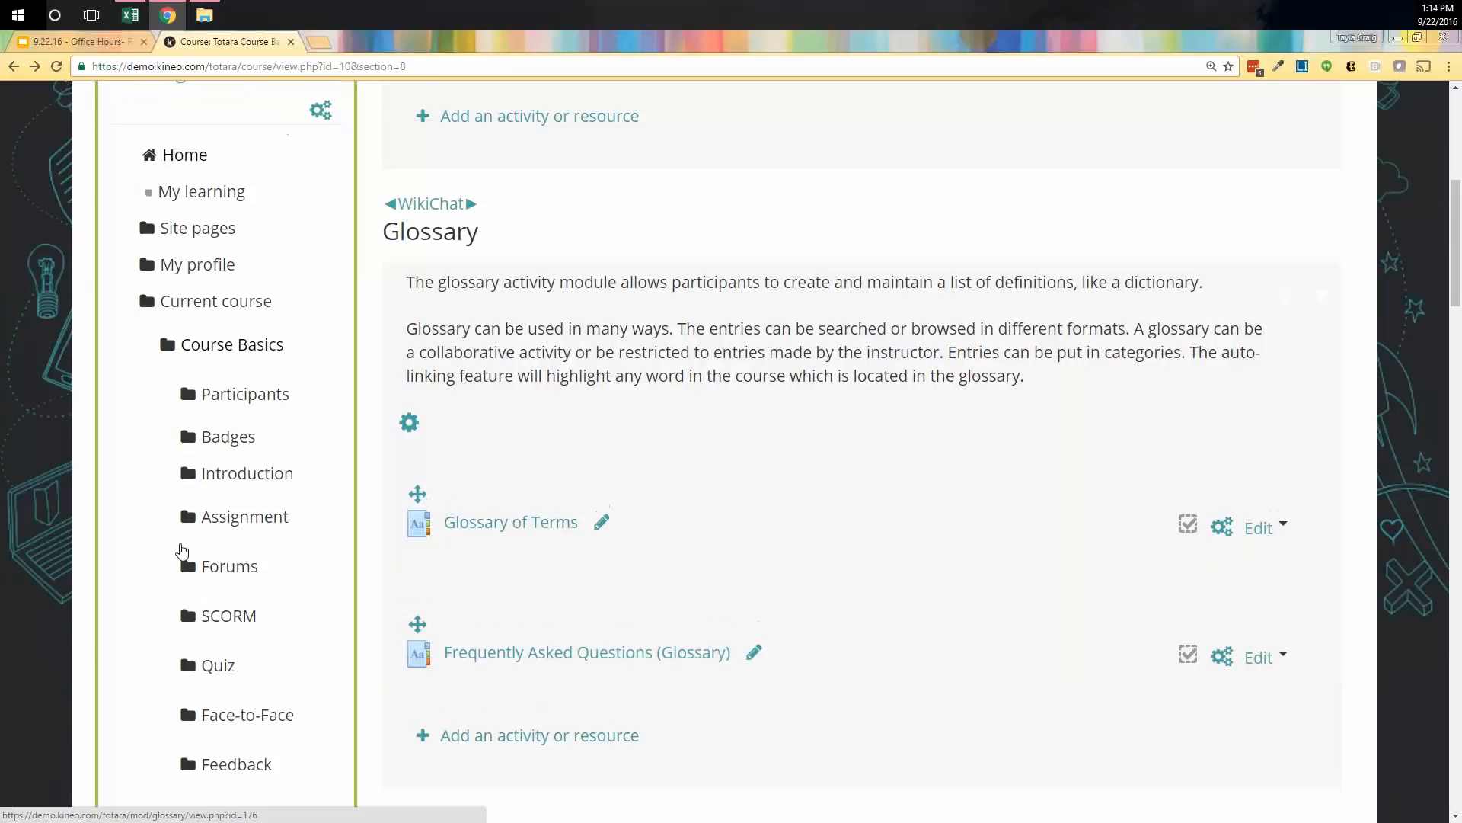
{"action": "scroll", "coordinate": [185, 578], "scroll_direction": "down", "scroll_amount": 8}
{"action": "scroll", "coordinate": [196, 592], "scroll_direction": "down", "scroll_amount": 12}
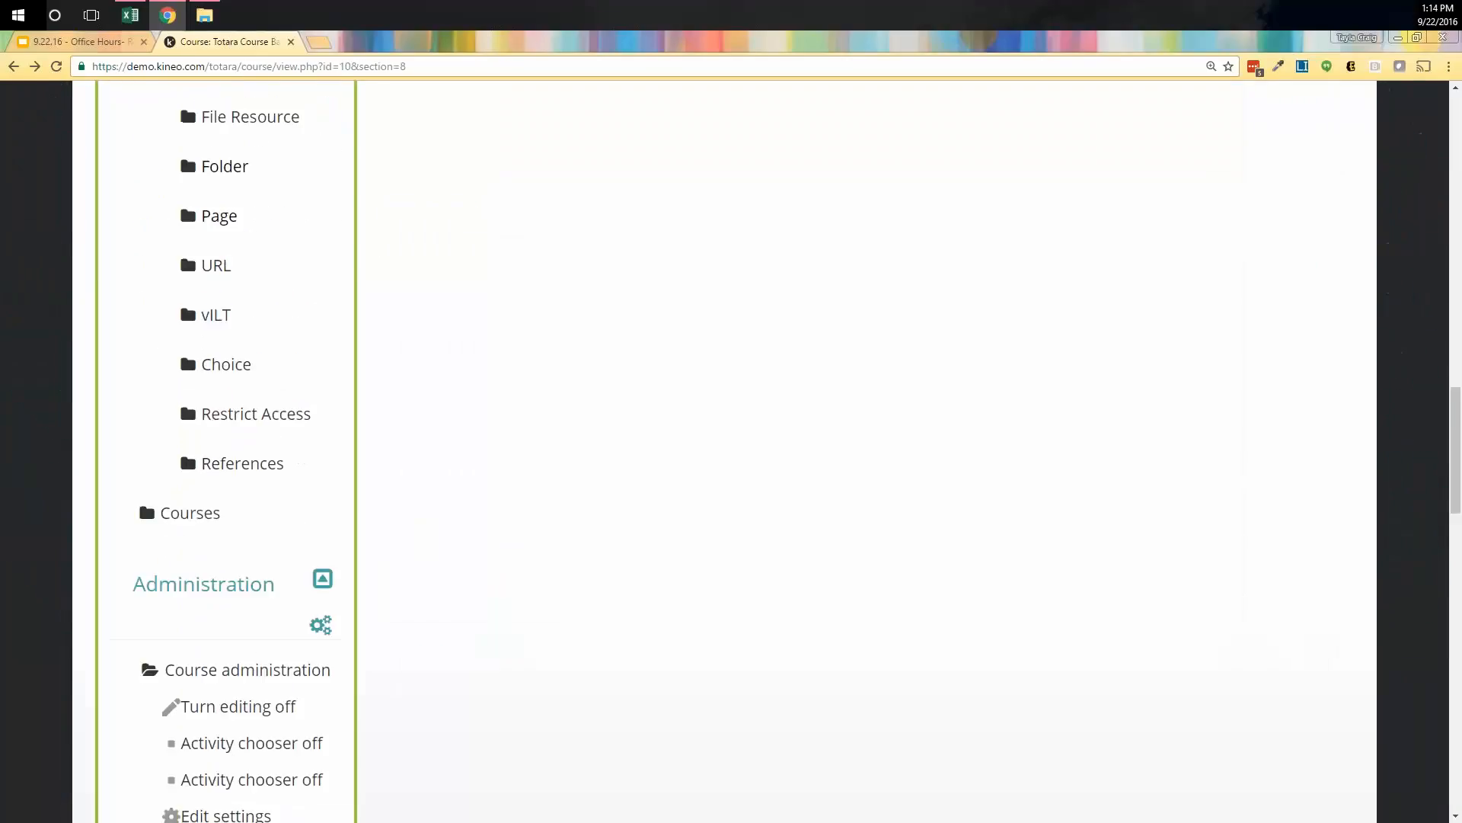
{"action": "scroll", "coordinate": [187, 606], "scroll_direction": "down", "scroll_amount": 1}
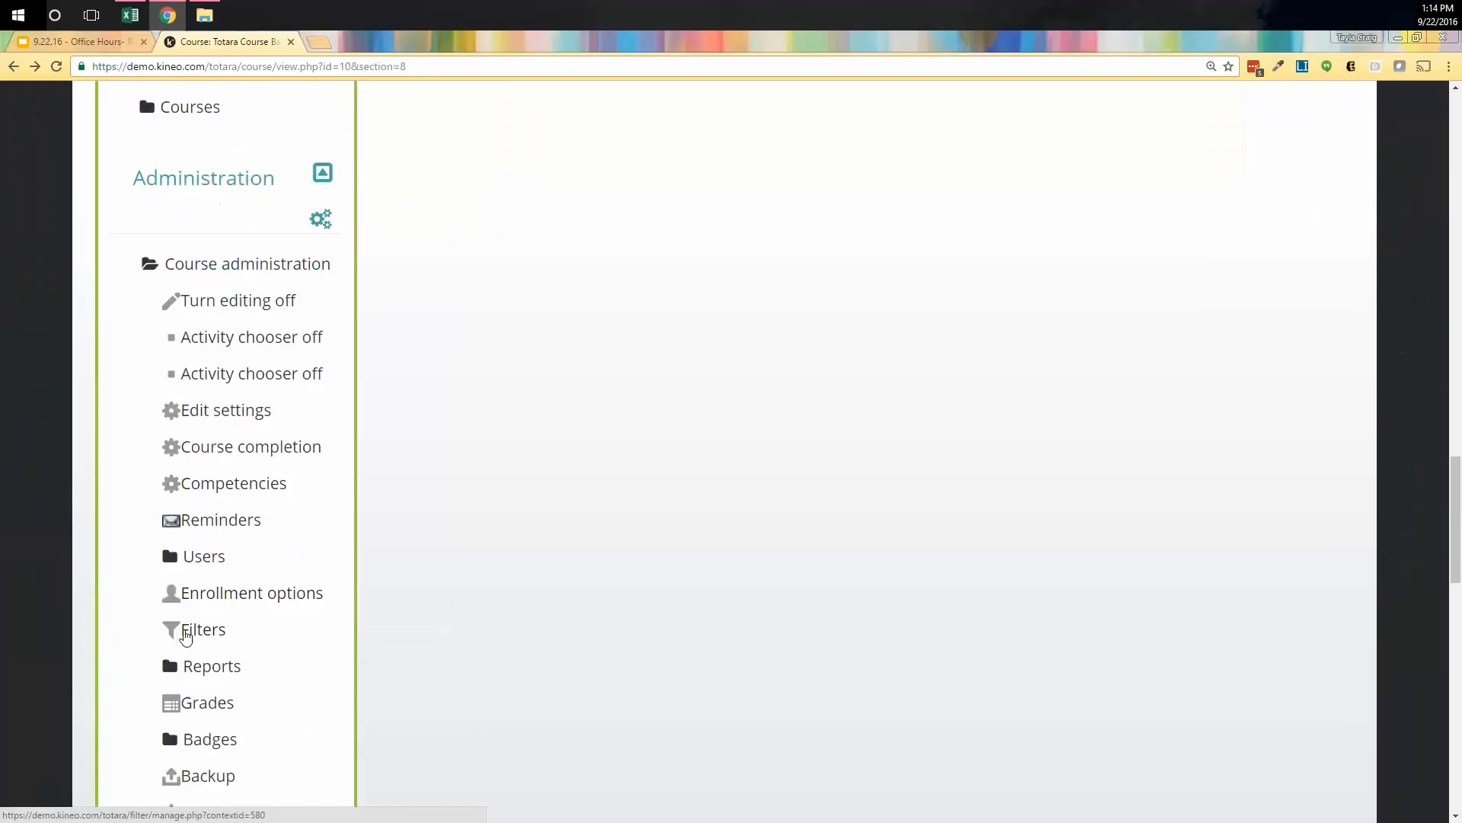
{"action": "left_click", "coordinate": [199, 634]}
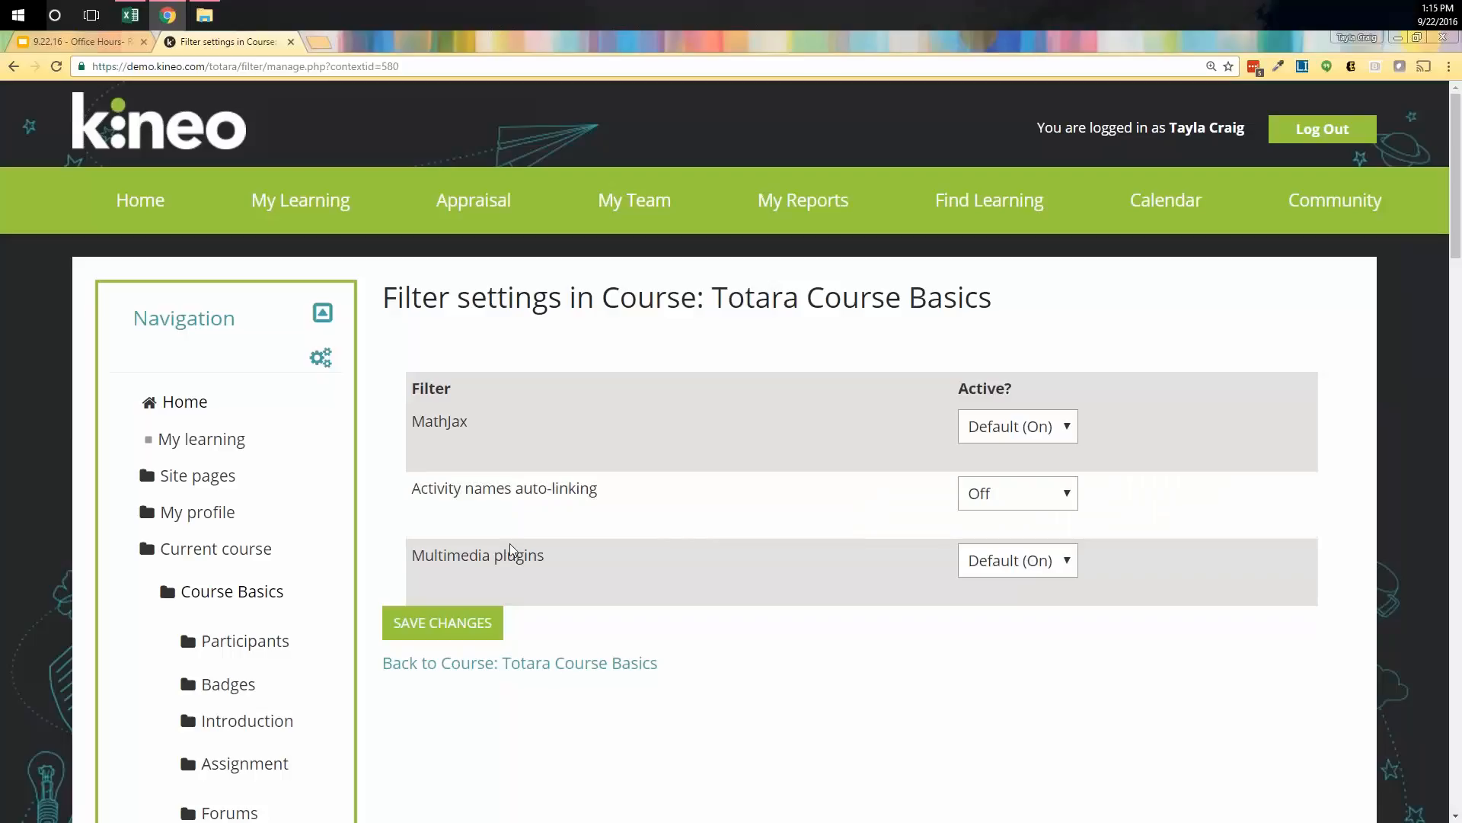
Step: Expand the Site administration tree in the Administration block of the course's filter settings page
{"action": "scroll", "coordinate": [166, 578], "scroll_direction": "down", "scroll_amount": 15}
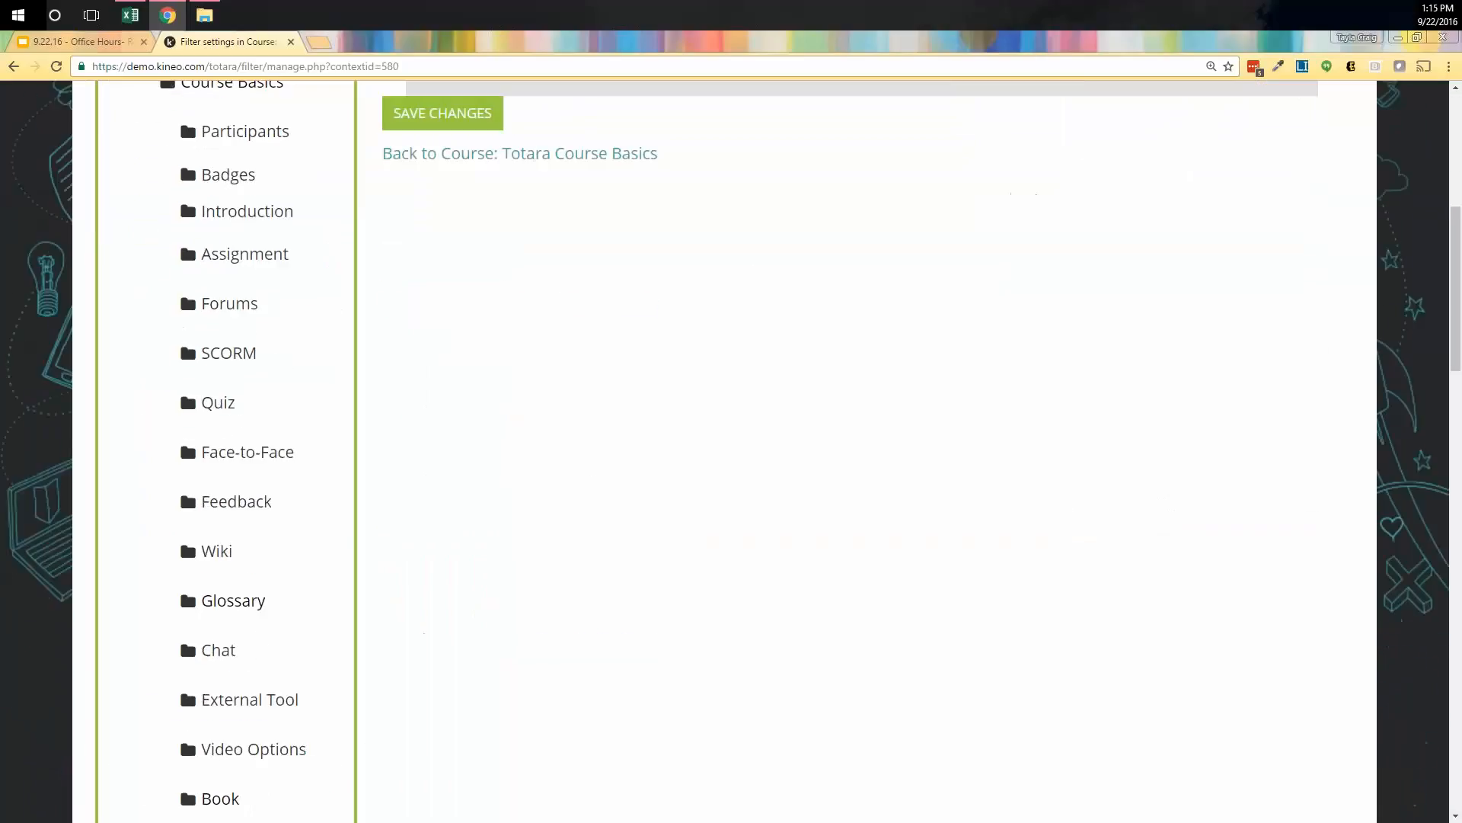
{"action": "scroll", "coordinate": [168, 572], "scroll_direction": "down", "scroll_amount": 4}
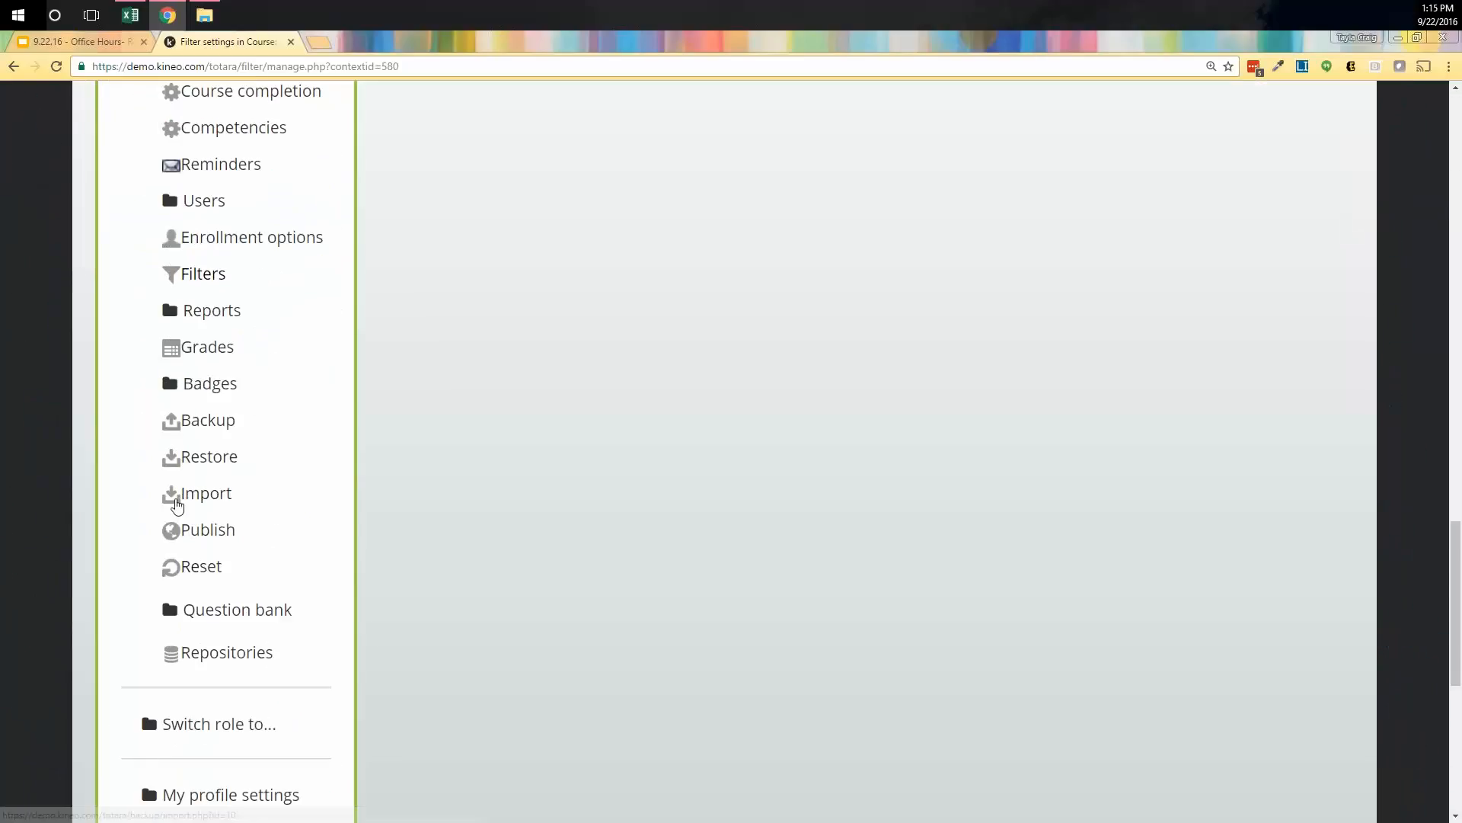
{"action": "scroll", "coordinate": [165, 554], "scroll_direction": "up", "scroll_amount": 6}
{"action": "scroll", "coordinate": [150, 604], "scroll_direction": "down", "scroll_amount": 12}
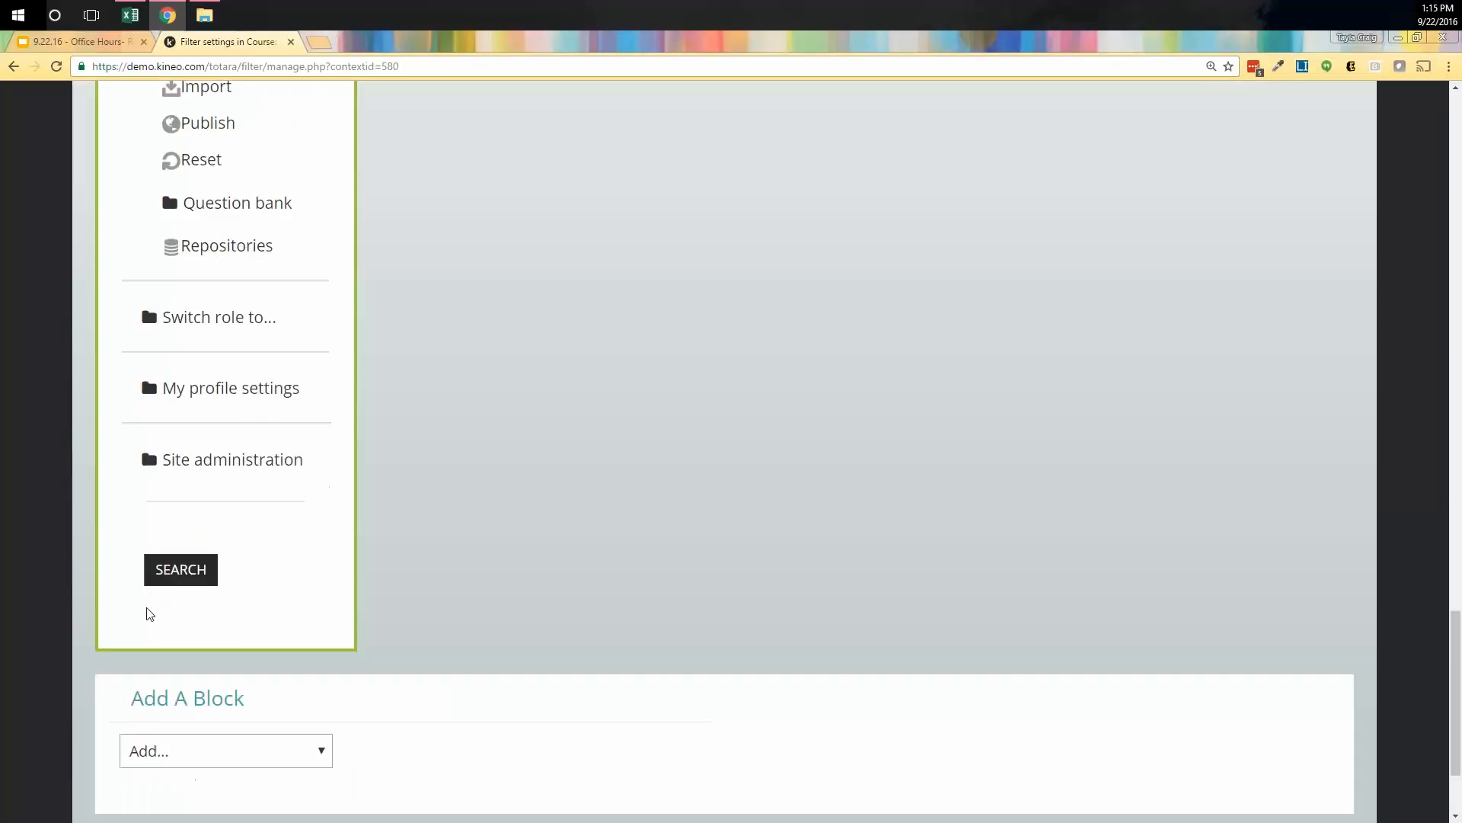
{"action": "left_click", "coordinate": [163, 462]}
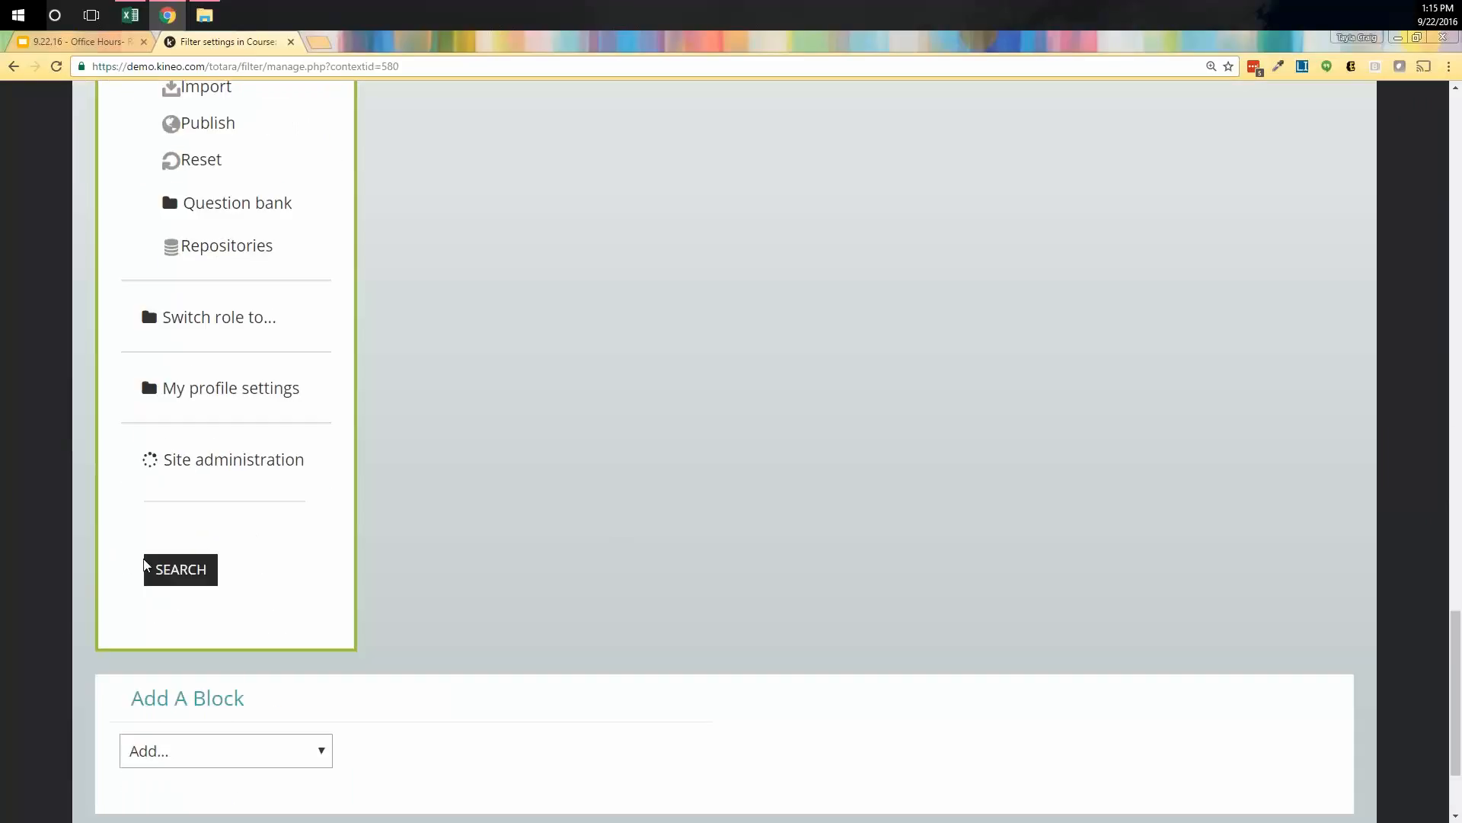
Step: Expand the Plugins and Filters branches, open Manage filters in a new browser tab and switch to it
{"action": "scroll", "coordinate": [144, 579], "scroll_direction": "down", "scroll_amount": 4}
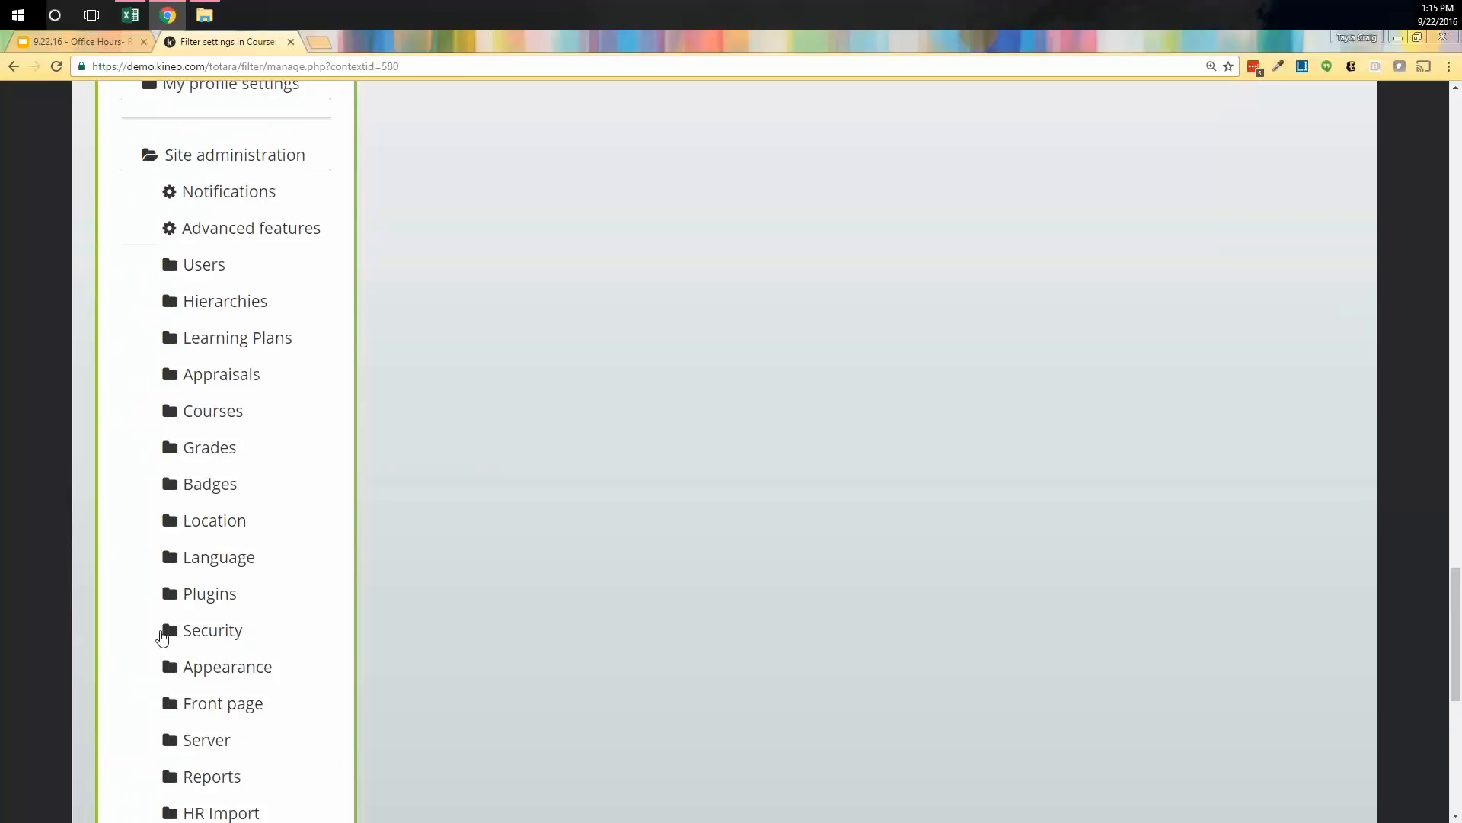
{"action": "scroll", "coordinate": [164, 595], "scroll_direction": "down", "scroll_amount": 1}
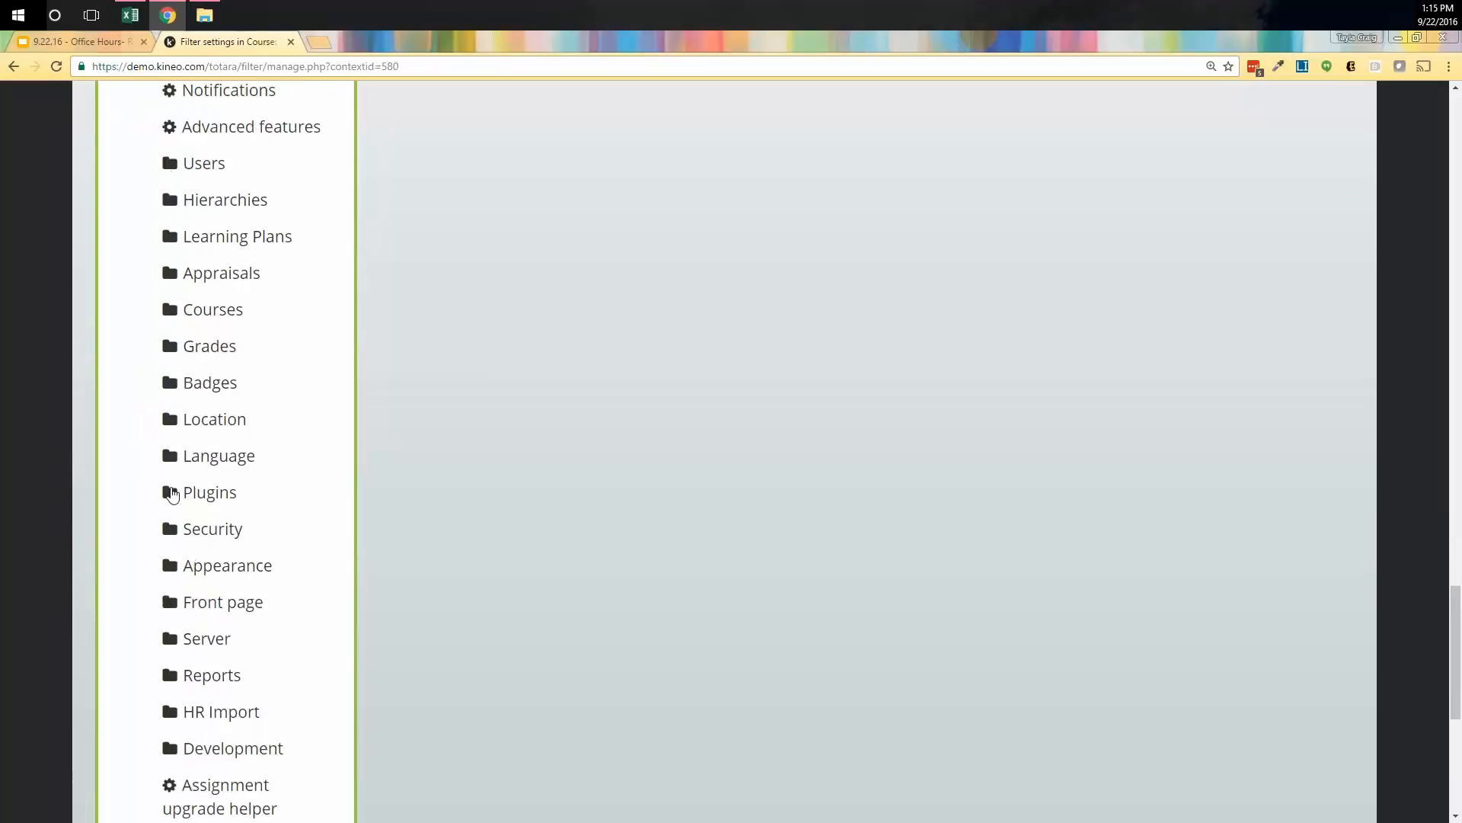
{"action": "left_click", "coordinate": [172, 494]}
{"action": "scroll", "coordinate": [171, 500], "scroll_direction": "down", "scroll_amount": 4}
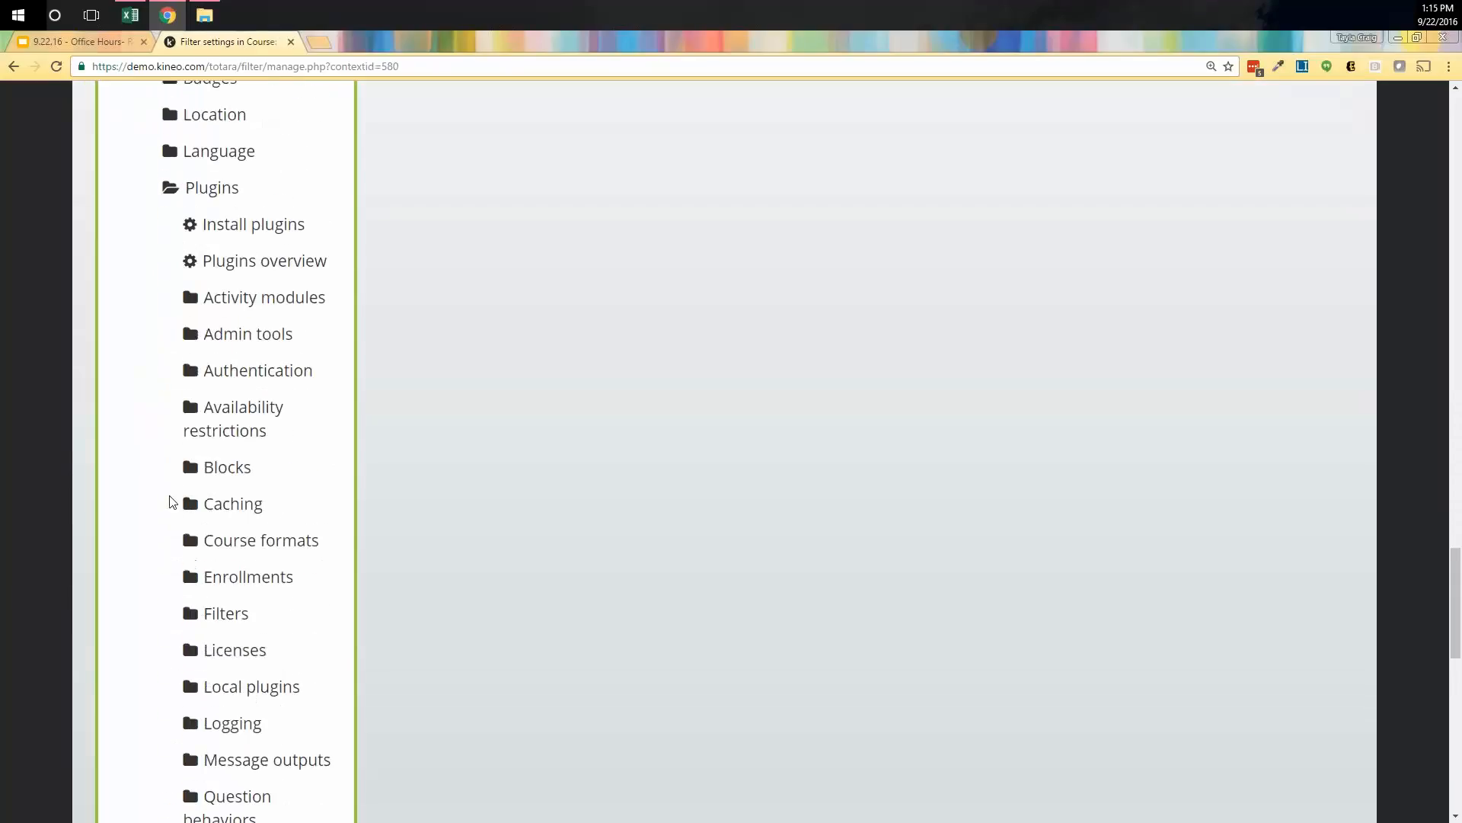
{"action": "left_click", "coordinate": [196, 617]}
{"action": "right_click", "coordinate": [245, 656]}
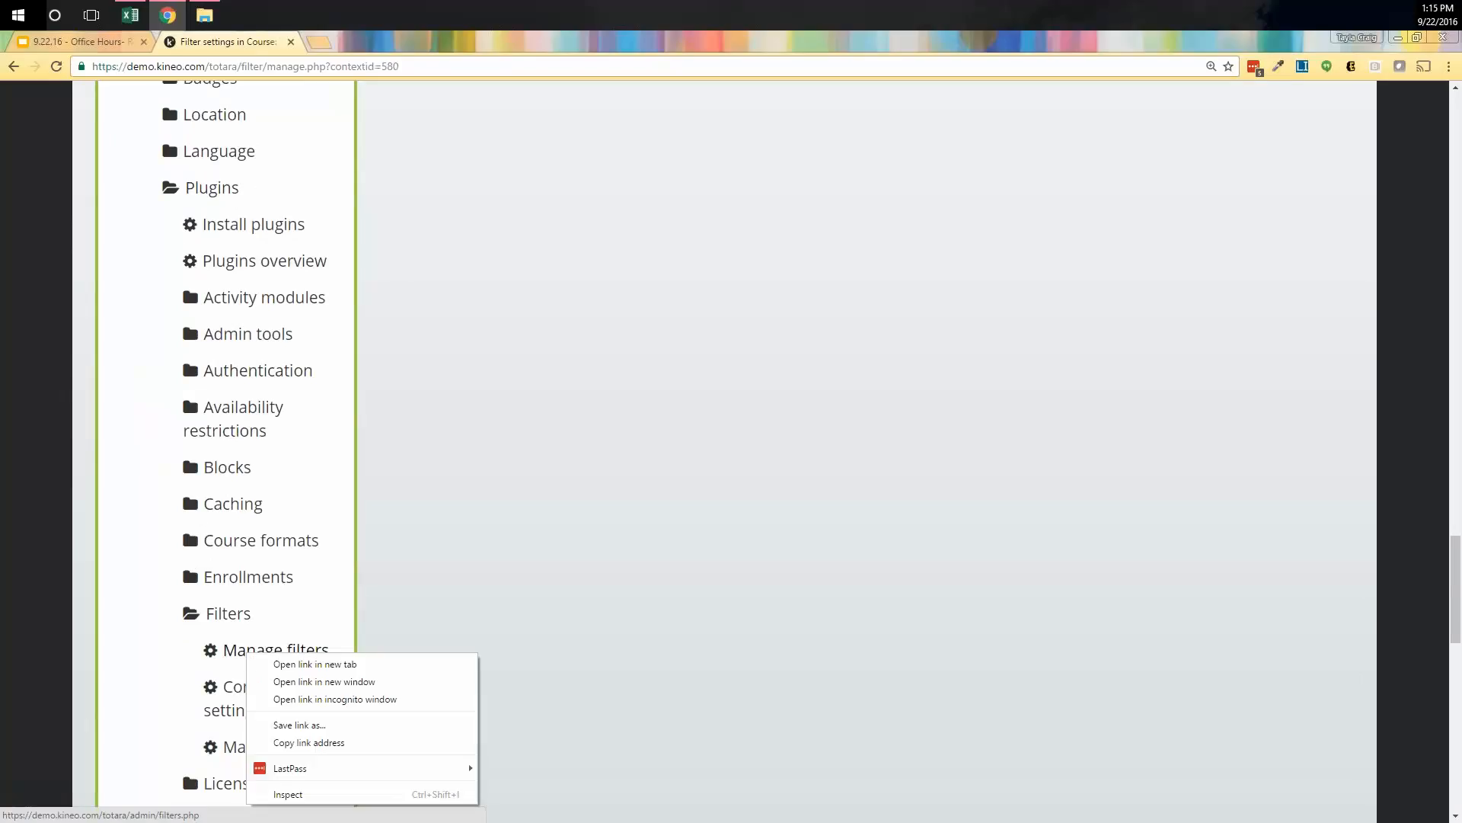
{"action": "left_click", "coordinate": [287, 661]}
{"action": "left_click", "coordinate": [335, 43]}
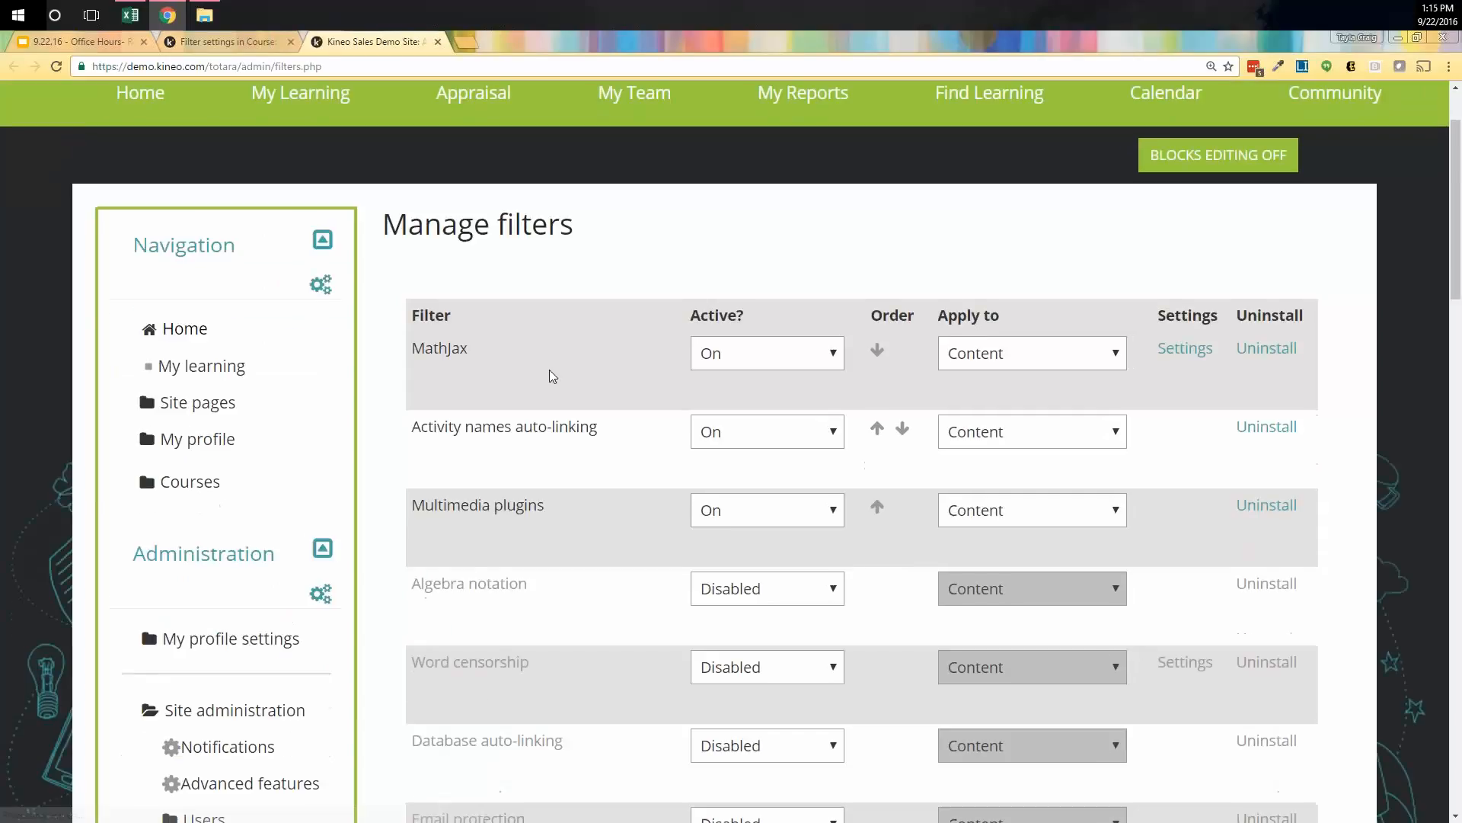
Step: Set the site-wide Glossary auto-linking filter to "Off, but available" and return to the course's filter settings
{"action": "scroll", "coordinate": [551, 373], "scroll_direction": "down", "scroll_amount": 2}
{"action": "scroll", "coordinate": [553, 380], "scroll_direction": "down", "scroll_amount": 4}
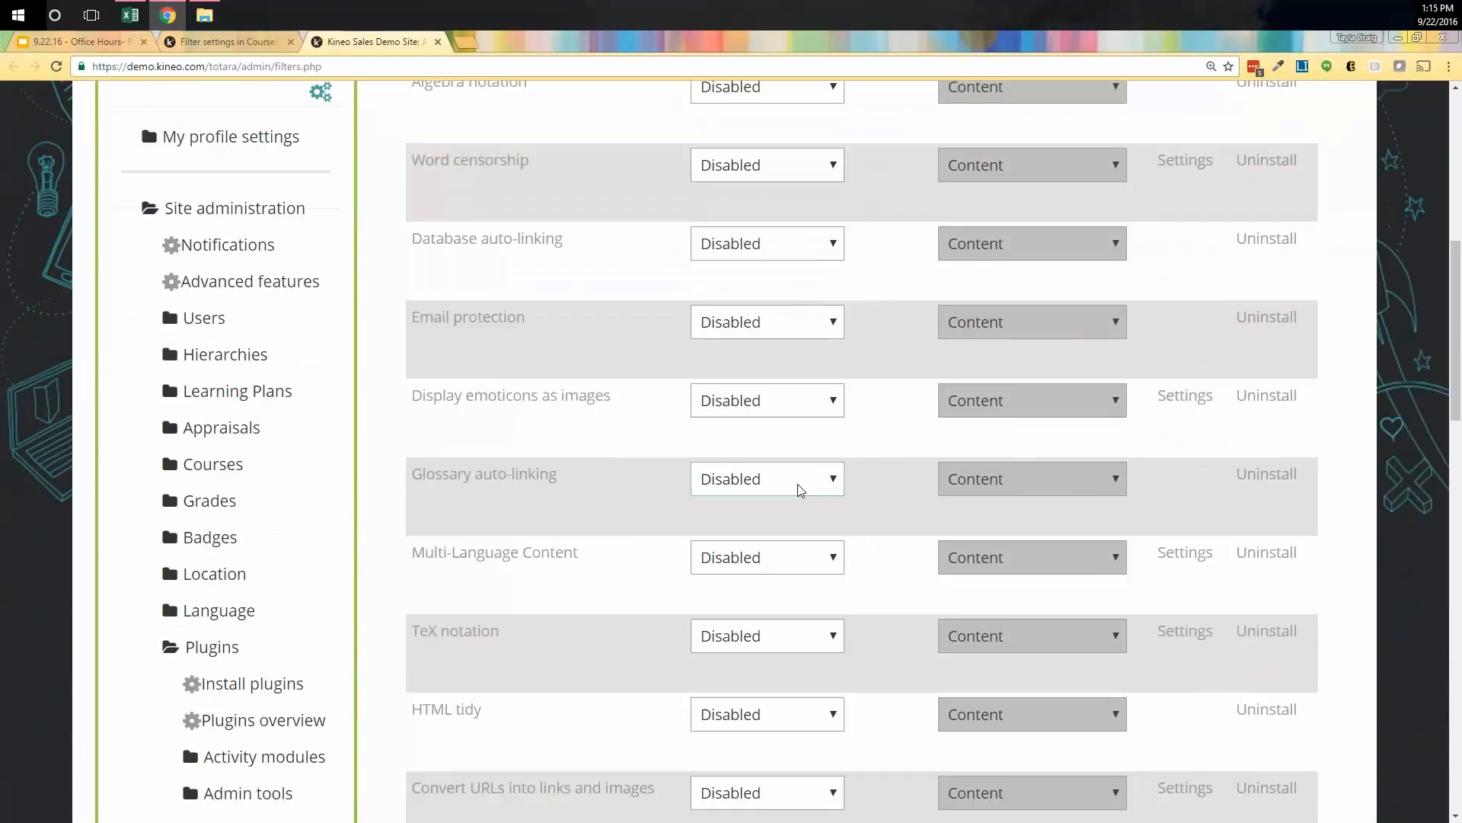
{"action": "left_click", "coordinate": [802, 490]}
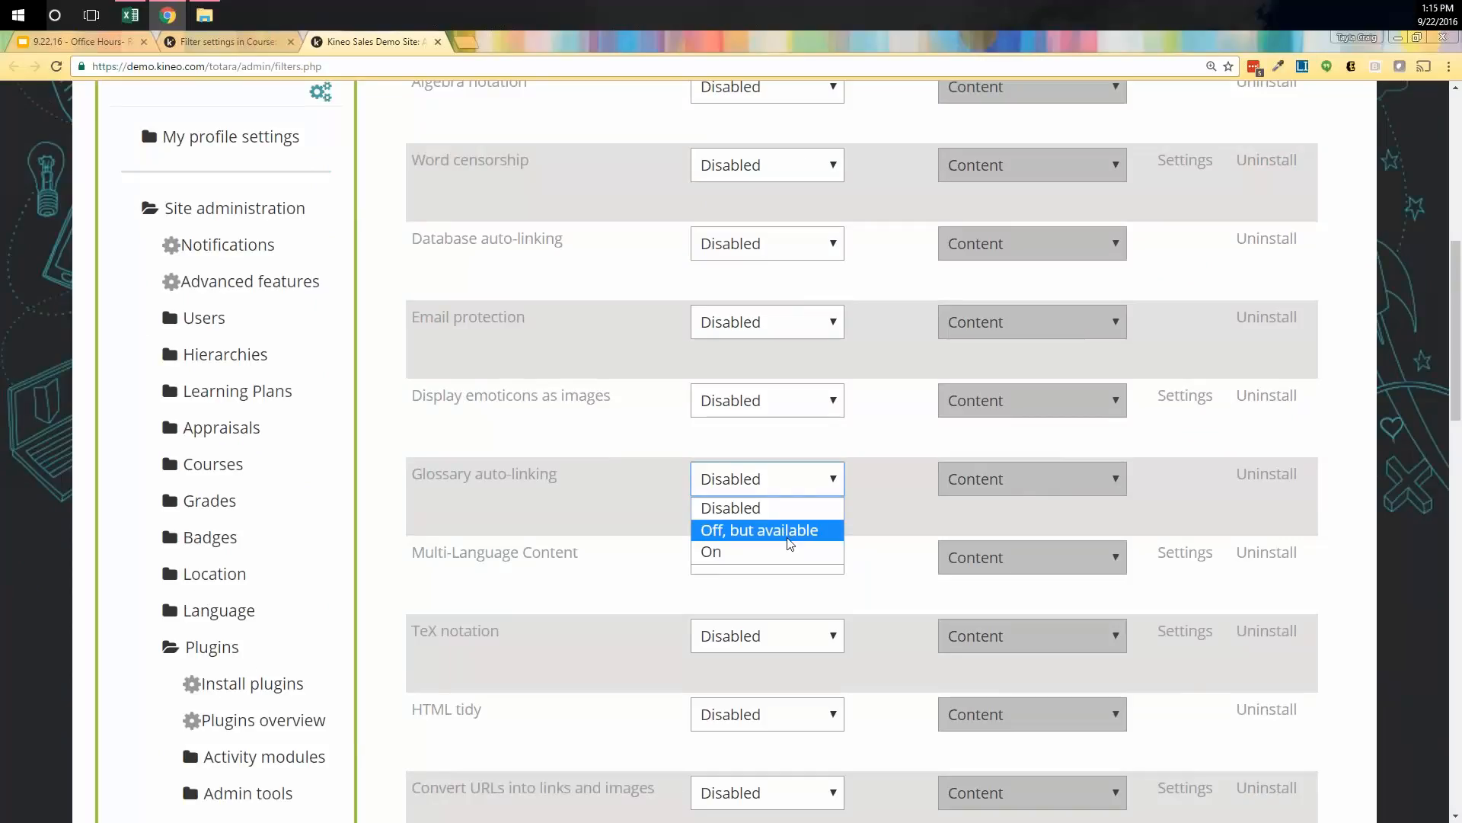
{"action": "left_click", "coordinate": [789, 540]}
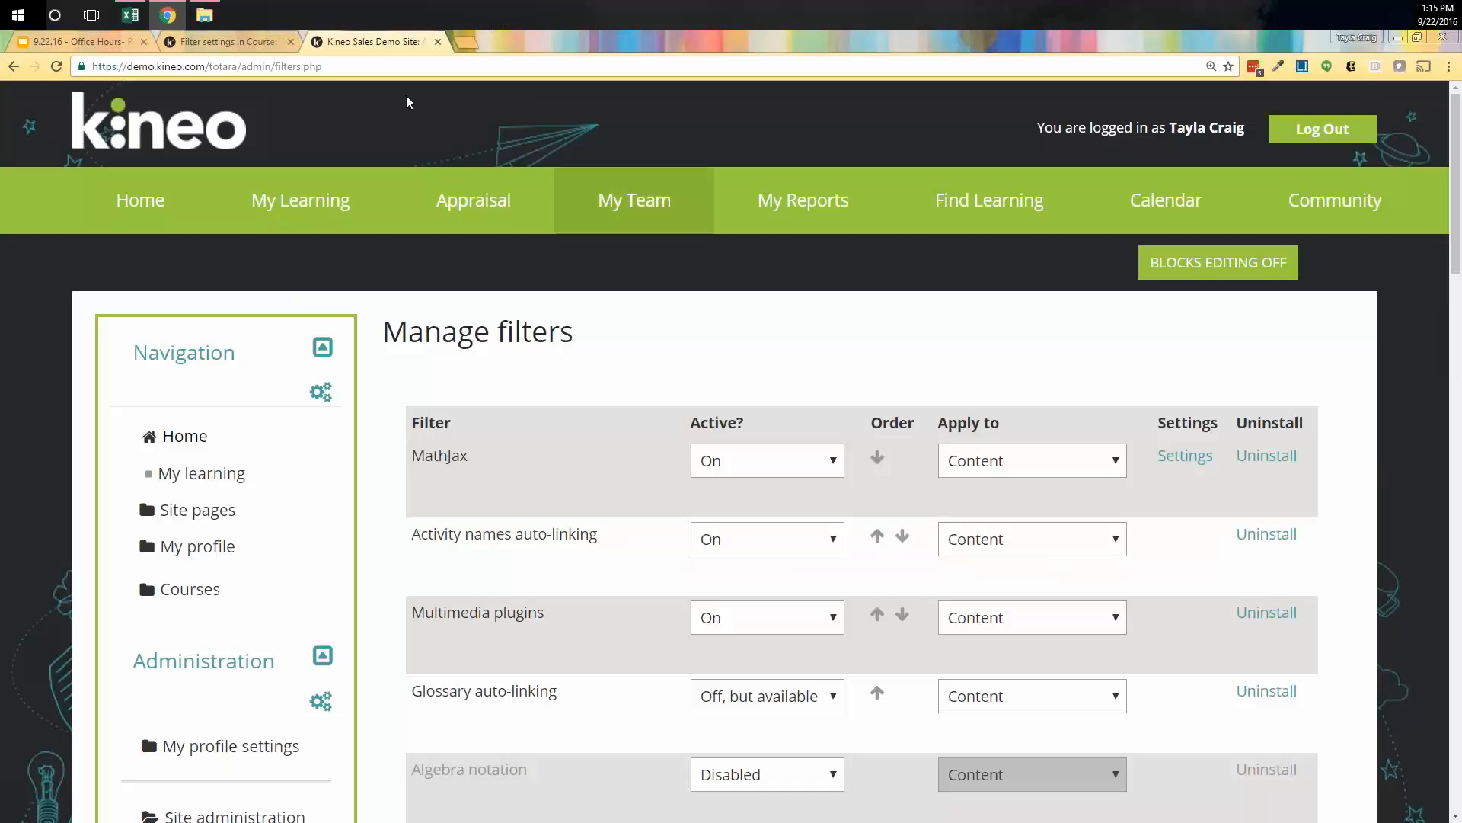
{"action": "left_click", "coordinate": [190, 41]}
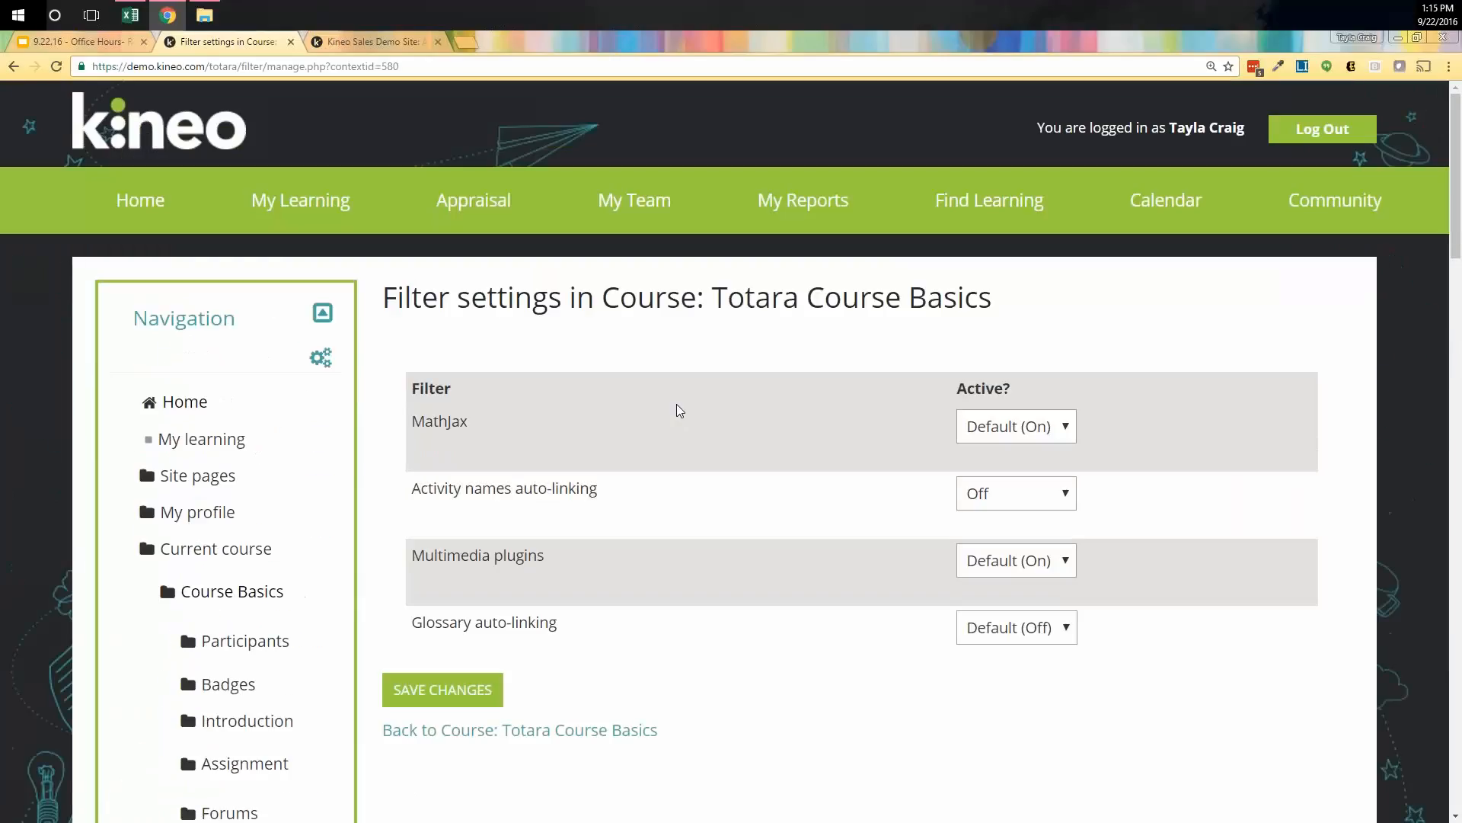
{"action": "left_click", "coordinate": [1012, 491]}
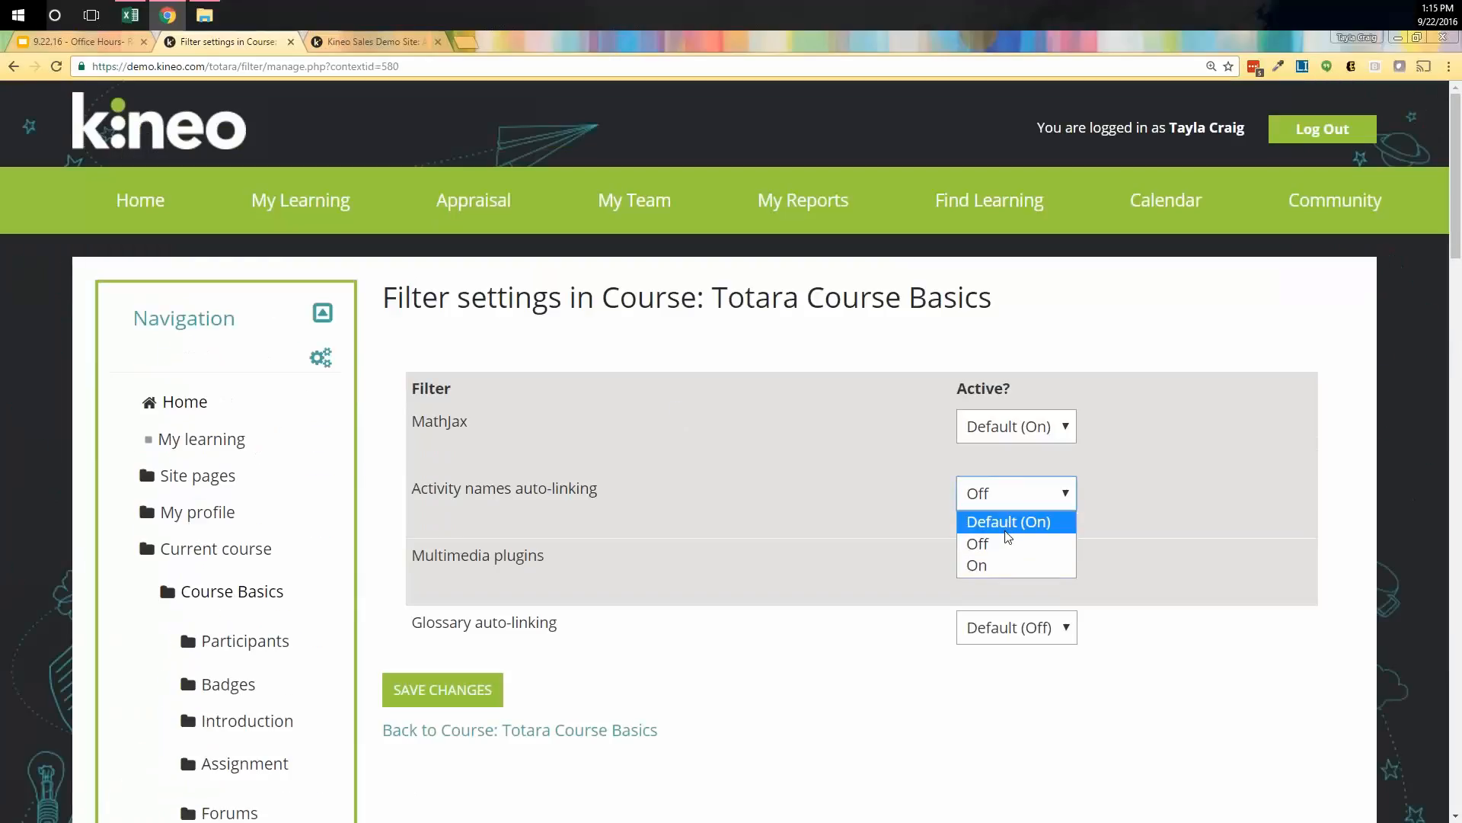
{"action": "left_click", "coordinate": [1005, 565]}
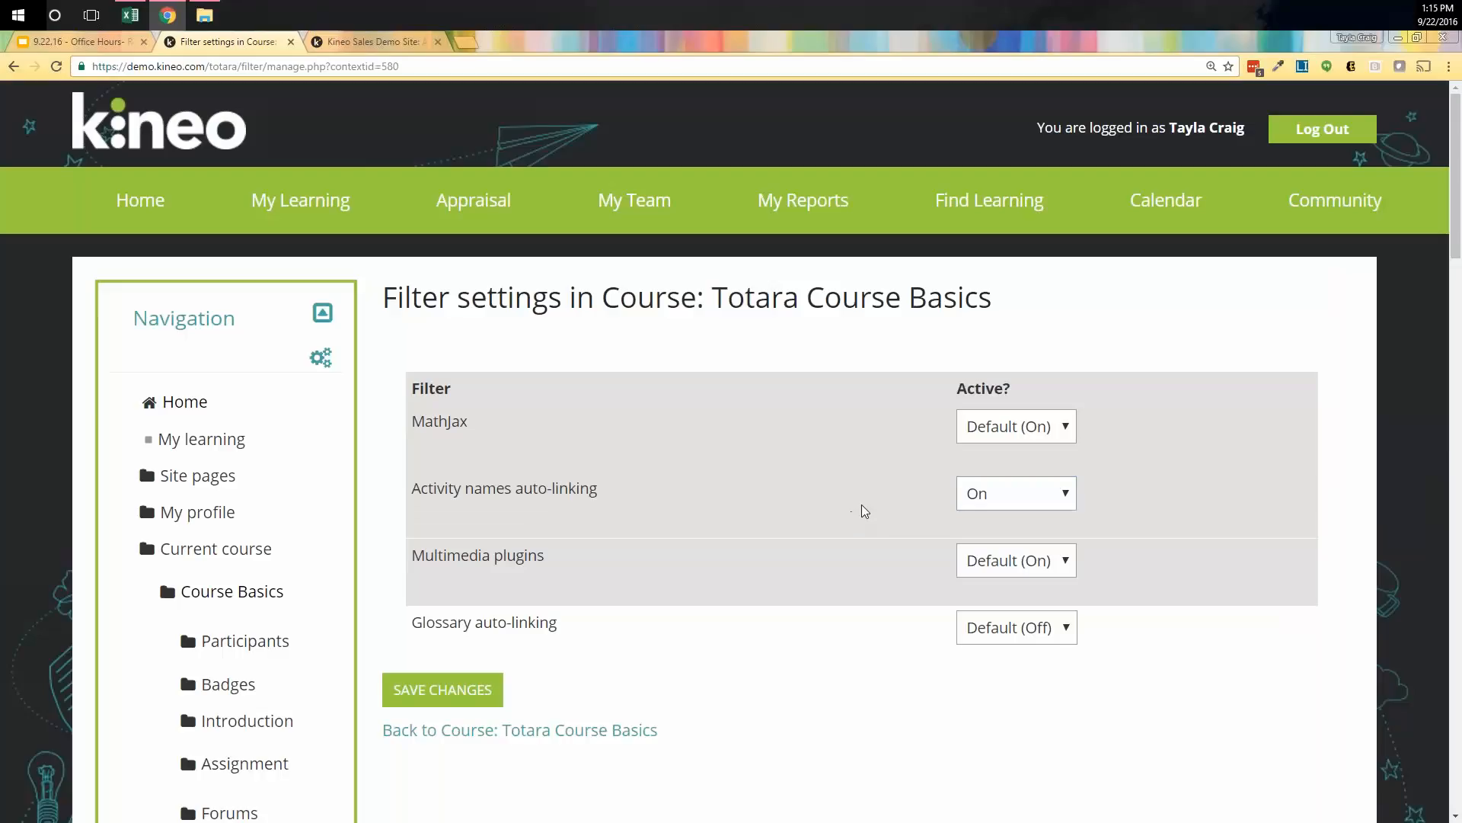
{"action": "left_click", "coordinate": [983, 493]}
{"action": "left_click", "coordinate": [994, 550]}
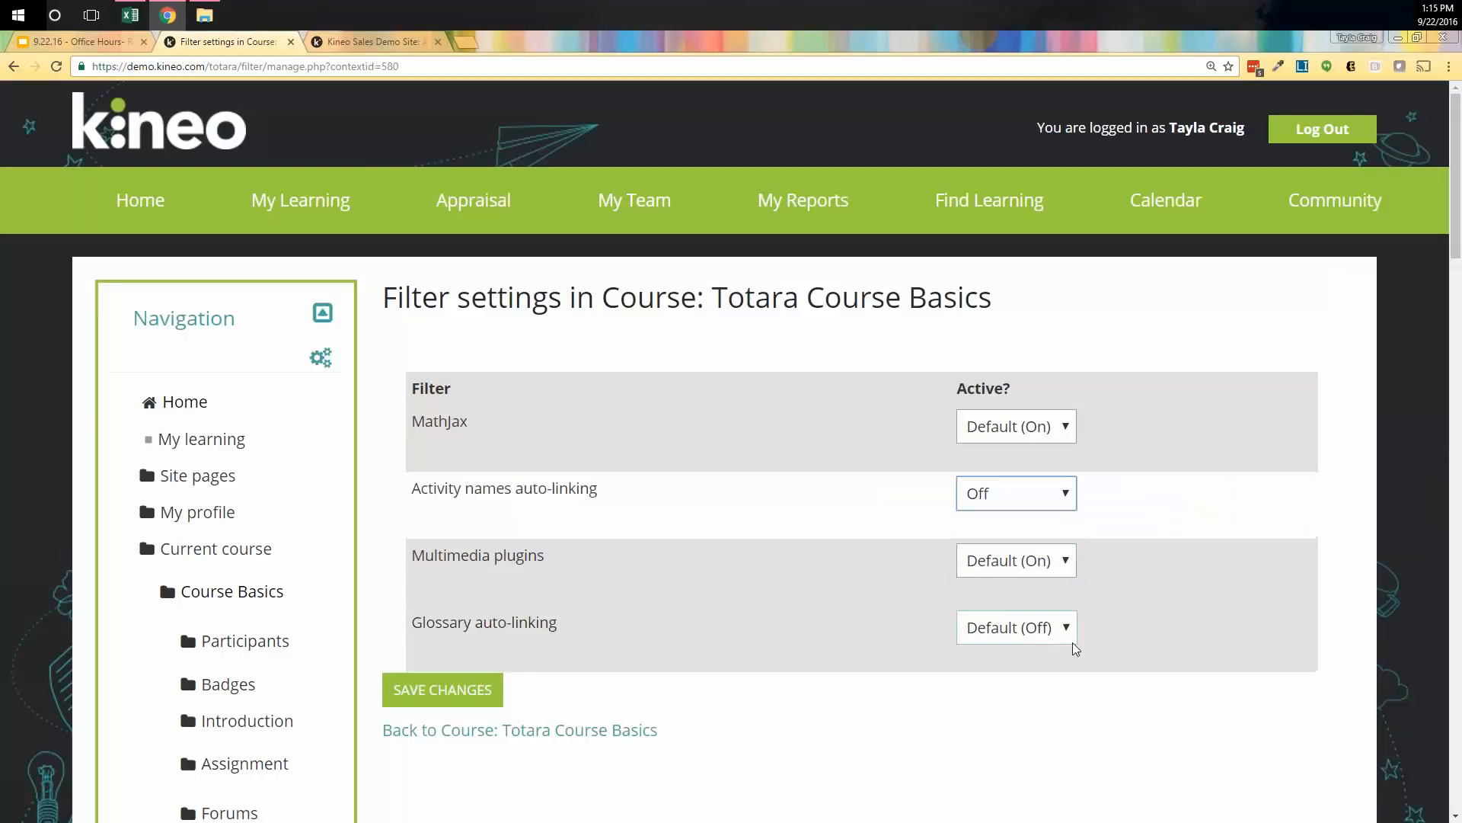
Step: Set the course's Glossary auto-linking filter to On and save the filter settings
{"action": "left_click", "coordinate": [1070, 636]}
{"action": "left_click", "coordinate": [983, 698]}
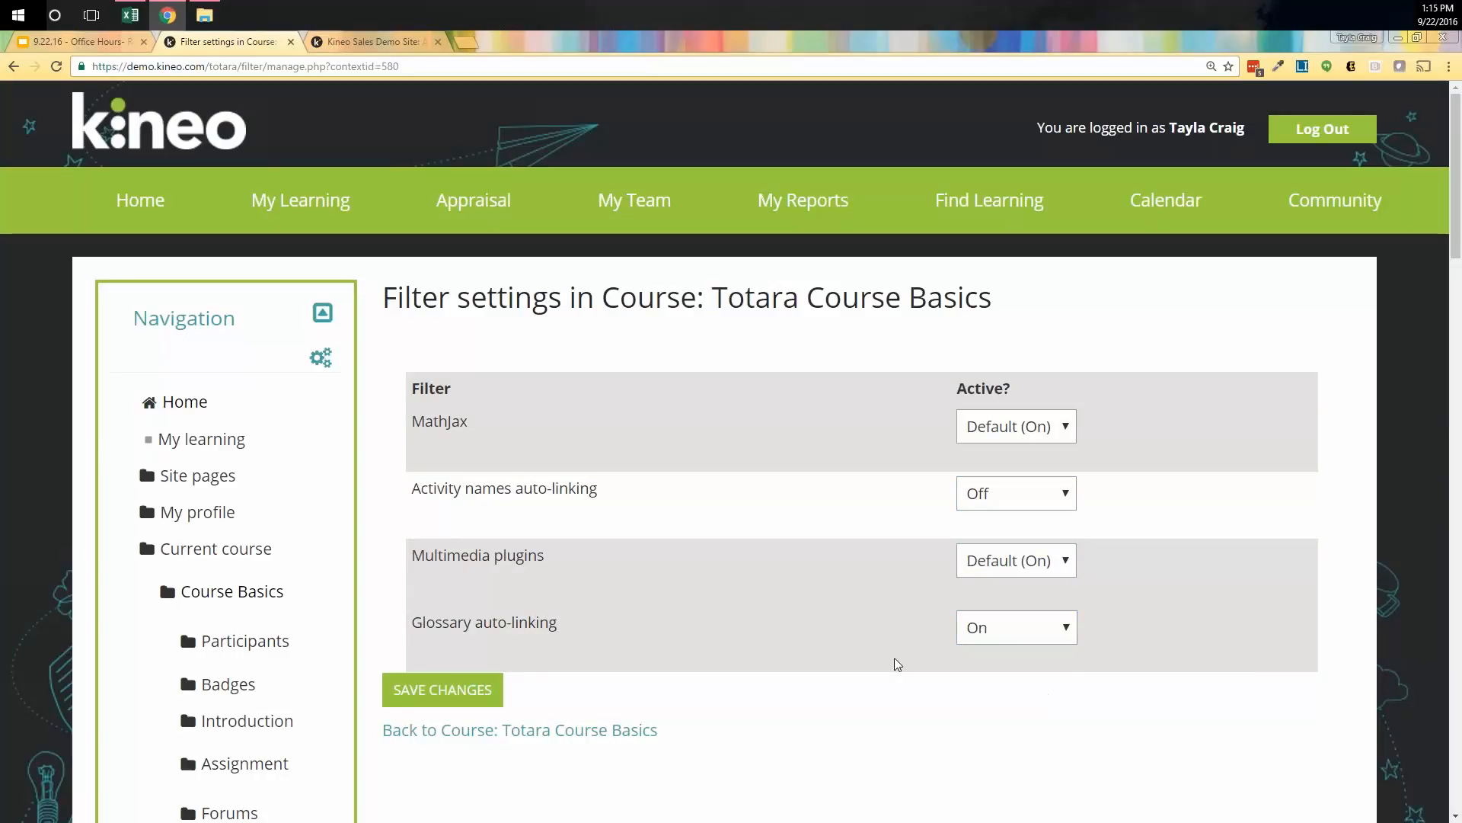
{"action": "scroll", "coordinate": [890, 670], "scroll_direction": "down", "scroll_amount": 7}
{"action": "left_click", "coordinate": [472, 182]}
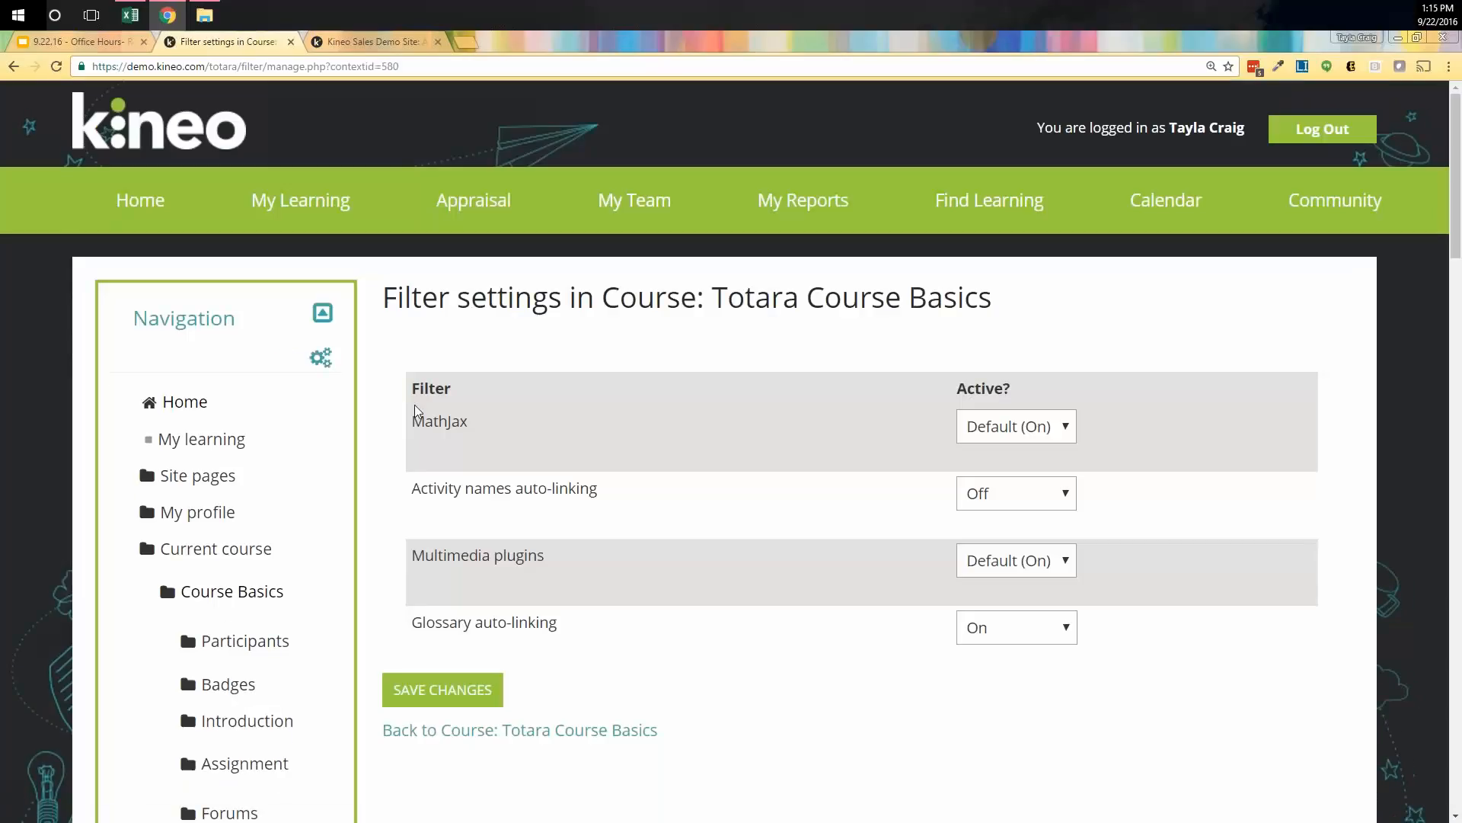
Step: Return to the Course Basics main page and turn editing off
{"action": "scroll", "coordinate": [339, 607], "scroll_direction": "down", "scroll_amount": 3}
{"action": "left_click", "coordinate": [268, 388]}
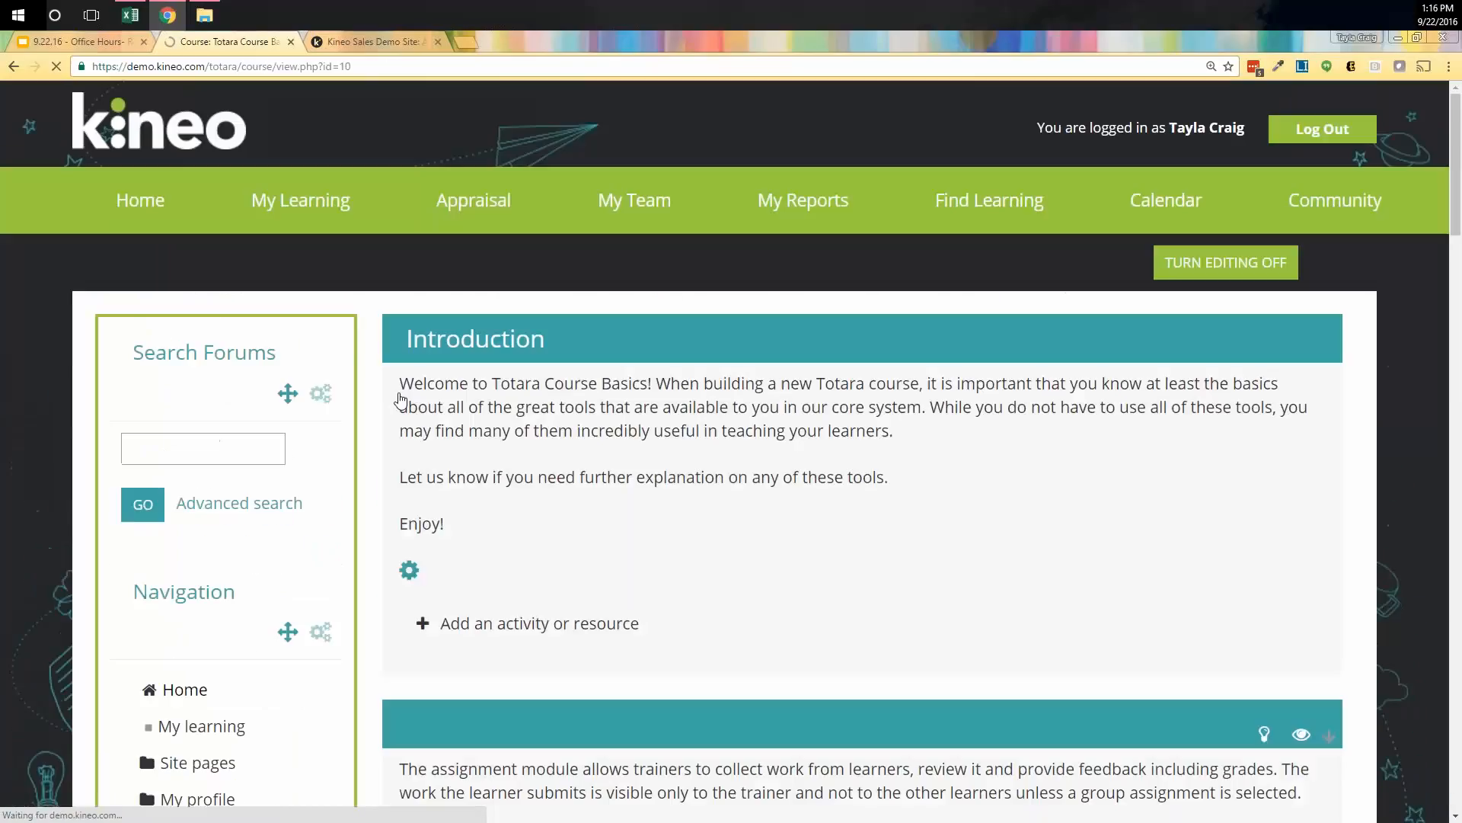
{"action": "scroll", "coordinate": [693, 546], "scroll_direction": "down", "scroll_amount": 4}
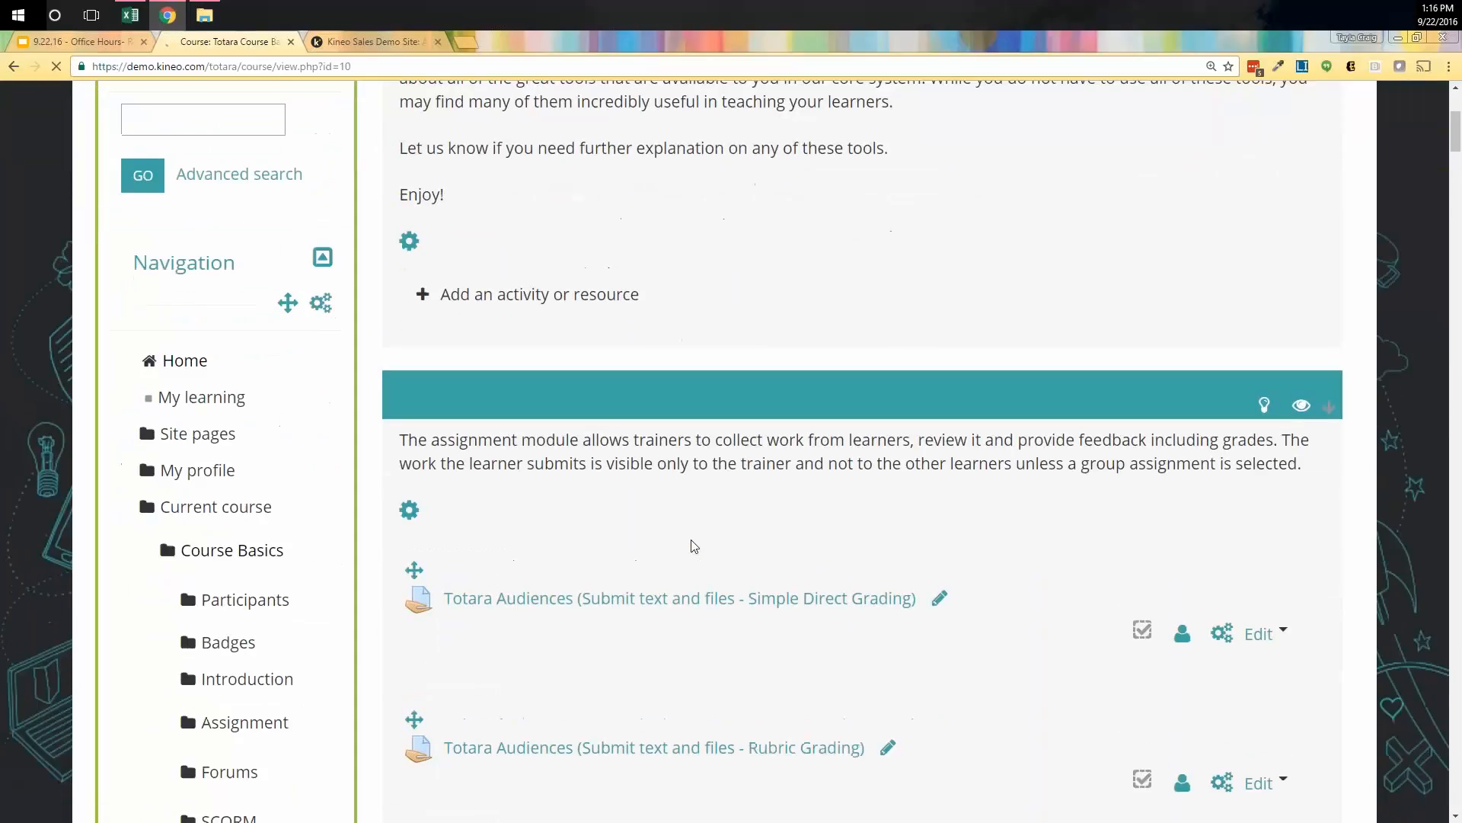
{"action": "scroll", "coordinate": [1052, 602], "scroll_direction": "down", "scroll_amount": 5}
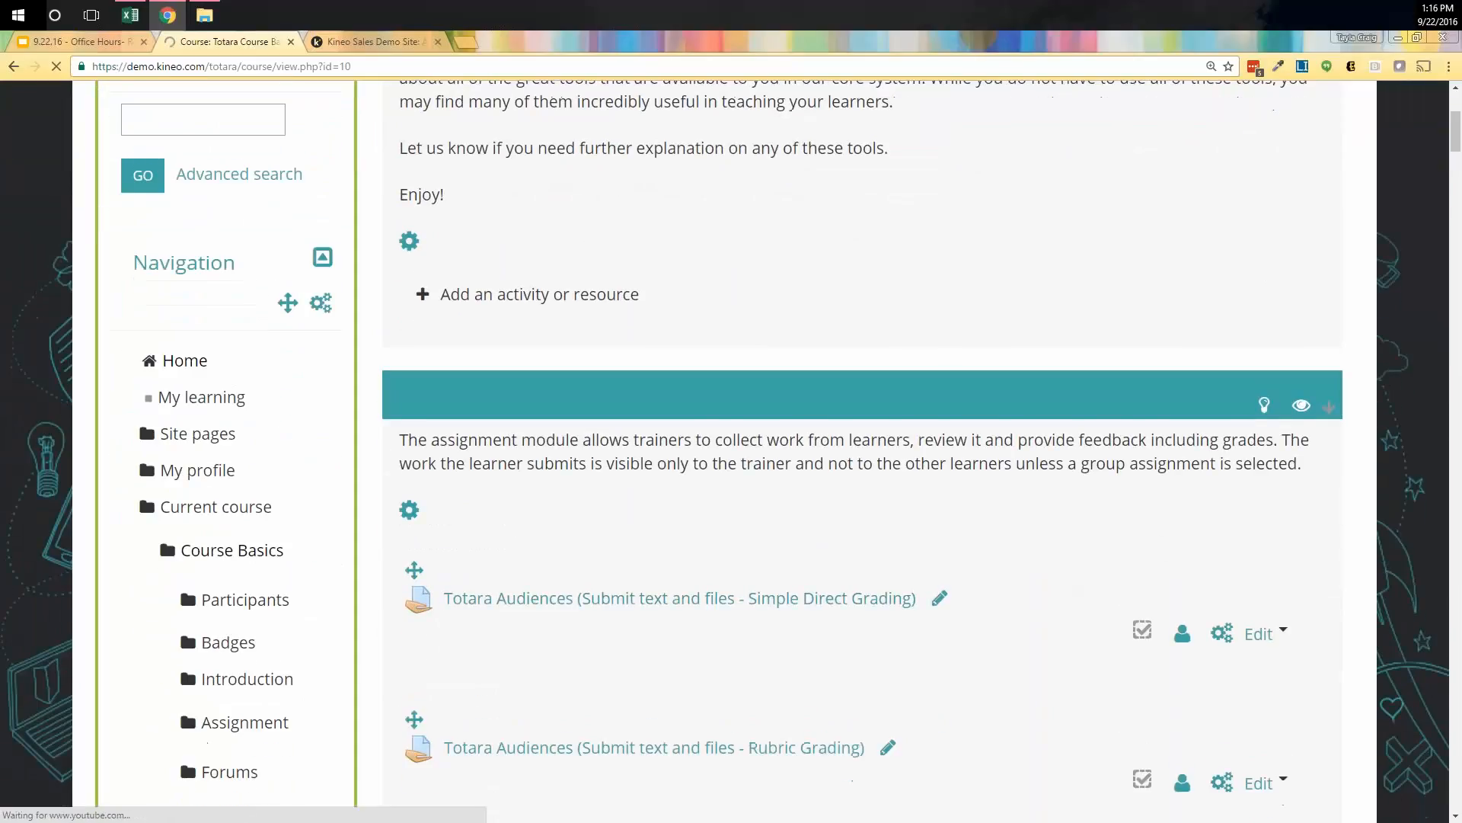
{"action": "scroll", "coordinate": [1051, 601], "scroll_direction": "down", "scroll_amount": 5}
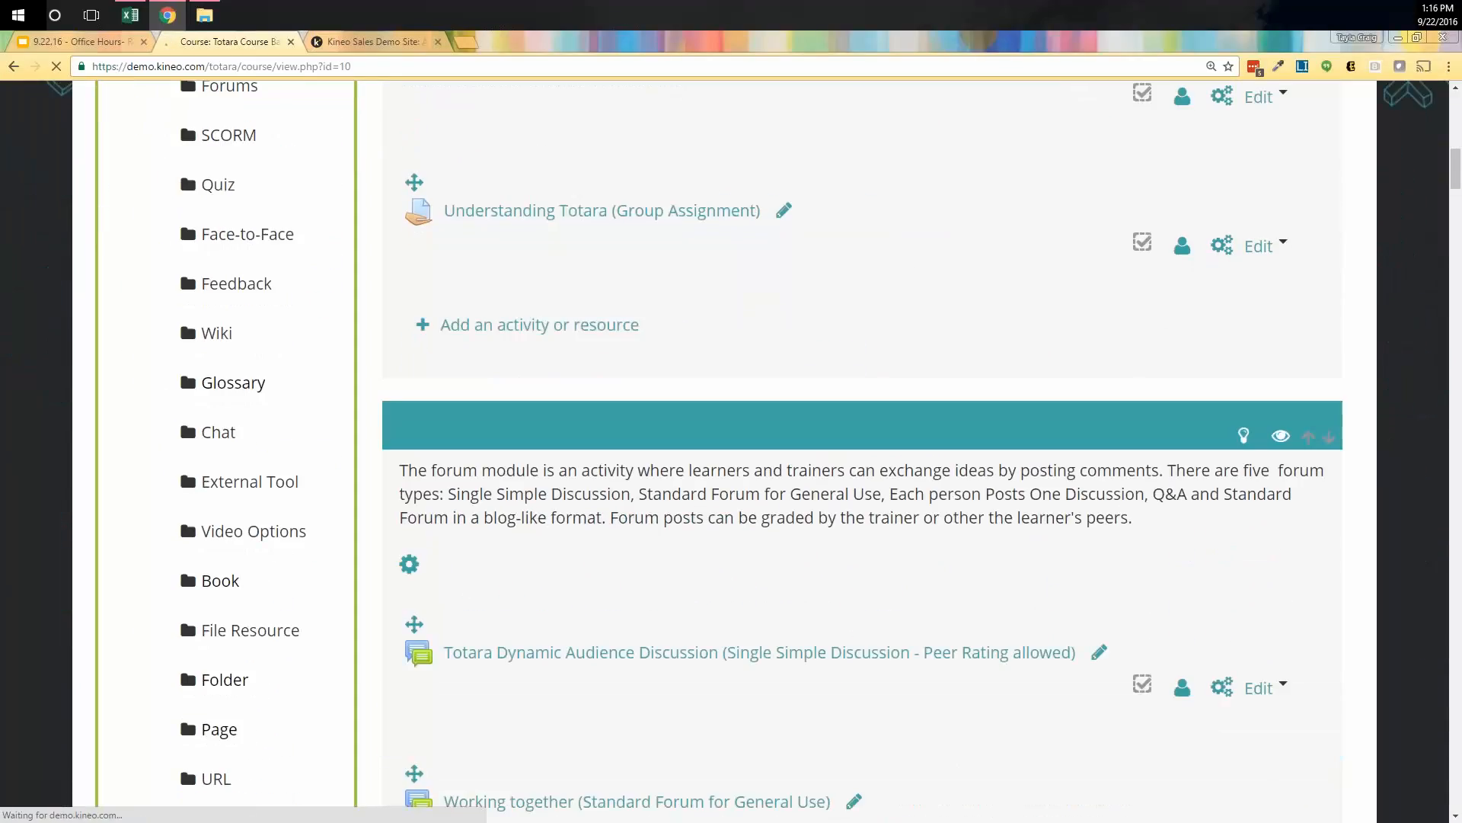
{"action": "scroll", "coordinate": [844, 489], "scroll_direction": "up", "scroll_amount": 15}
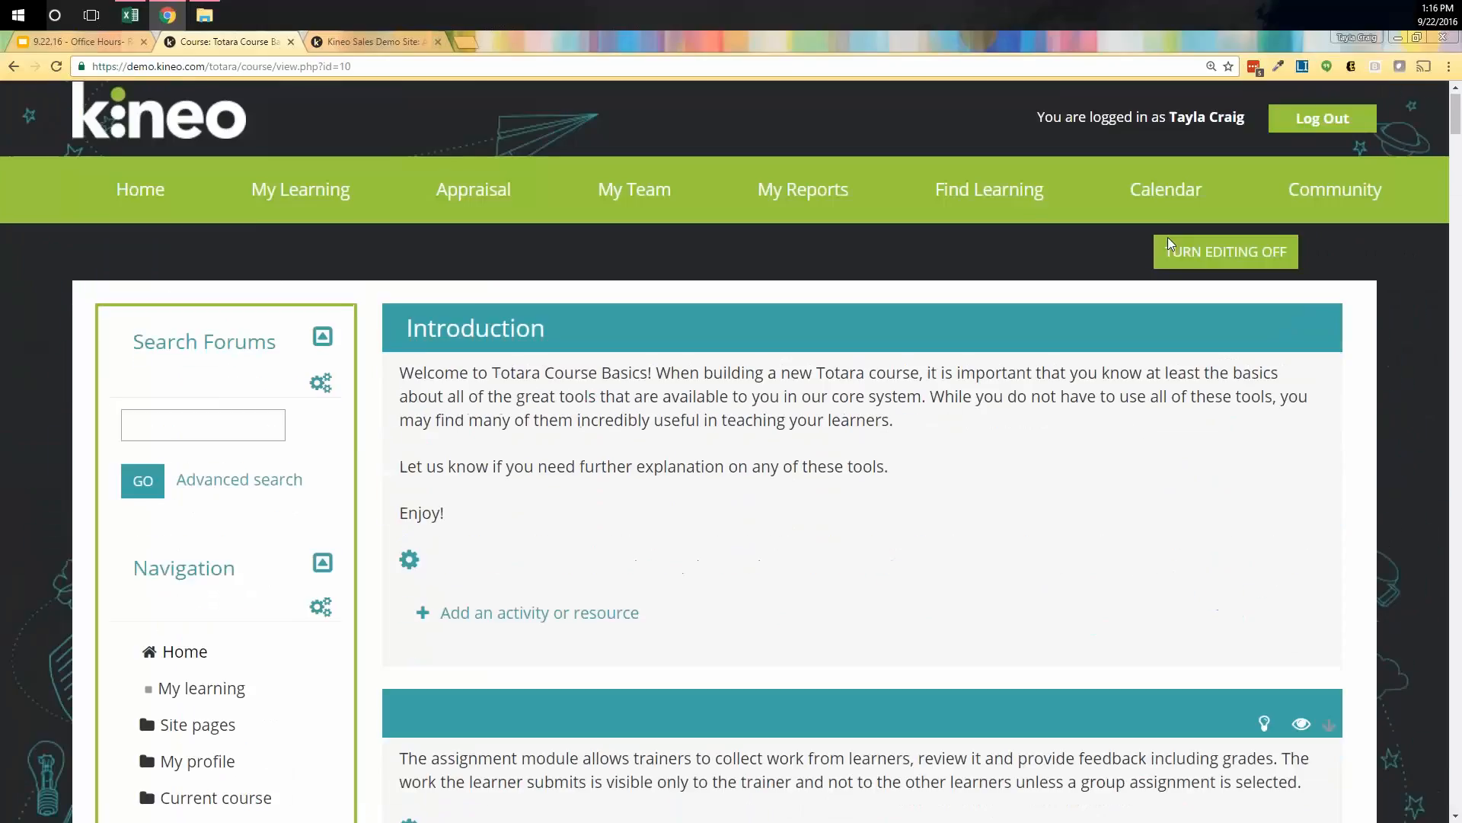
{"action": "left_click", "coordinate": [1183, 266]}
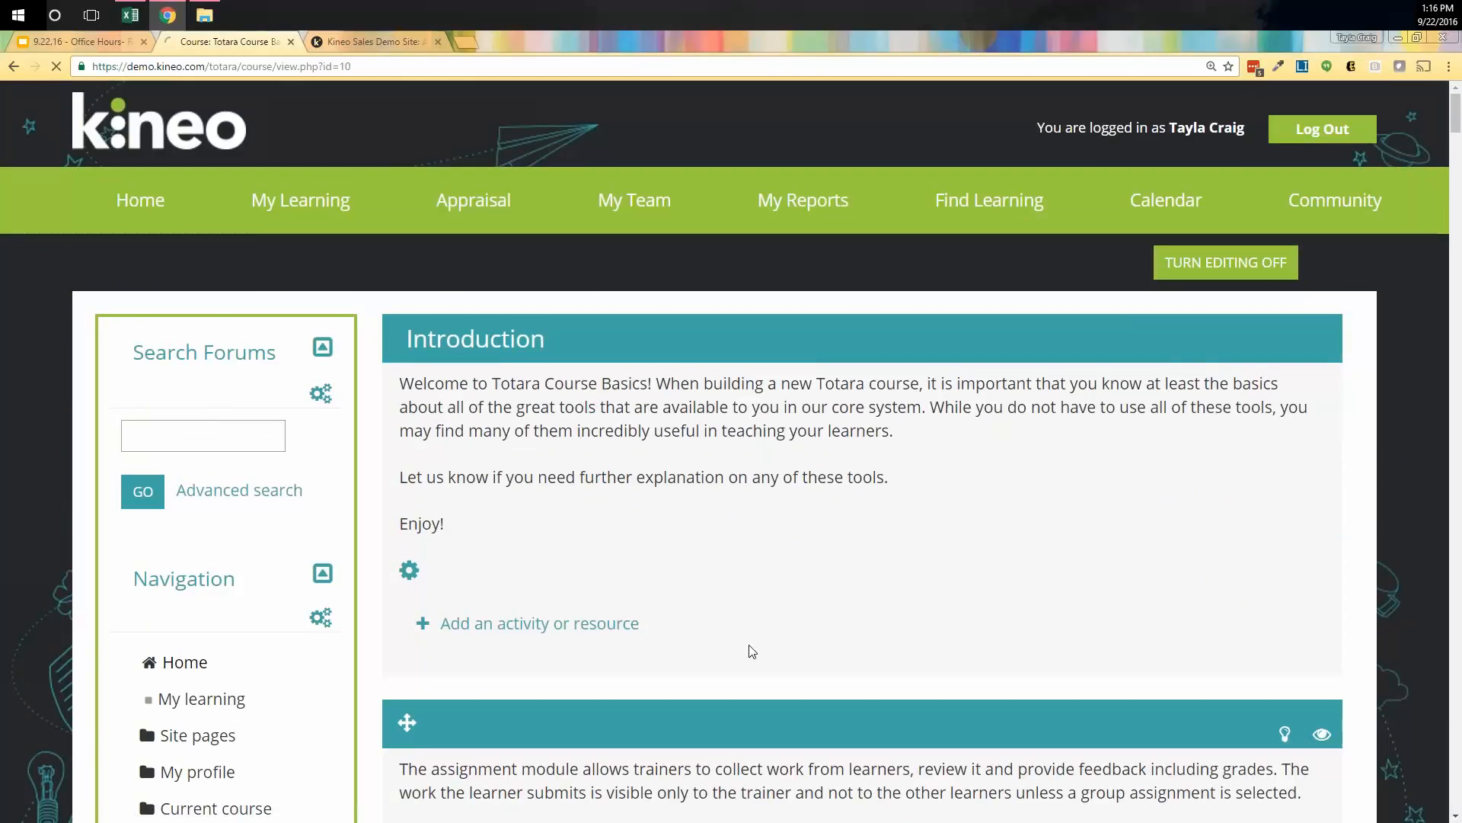
Step: Open the Glossary of Terms from the course's Glossary section
{"action": "scroll", "coordinate": [747, 643], "scroll_direction": "down", "scroll_amount": 1}
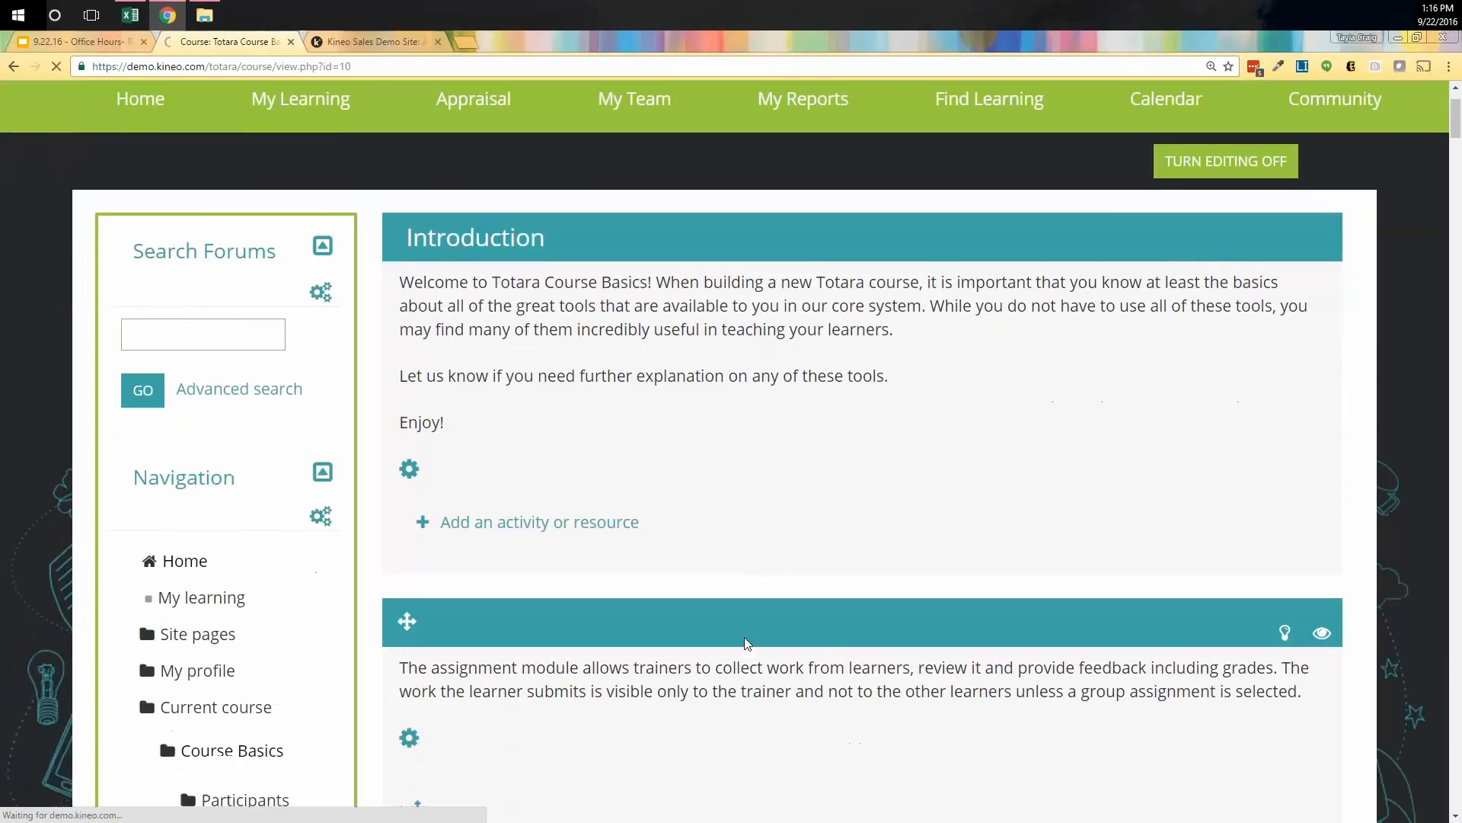
{"action": "scroll", "coordinate": [742, 637], "scroll_direction": "down", "scroll_amount": 2}
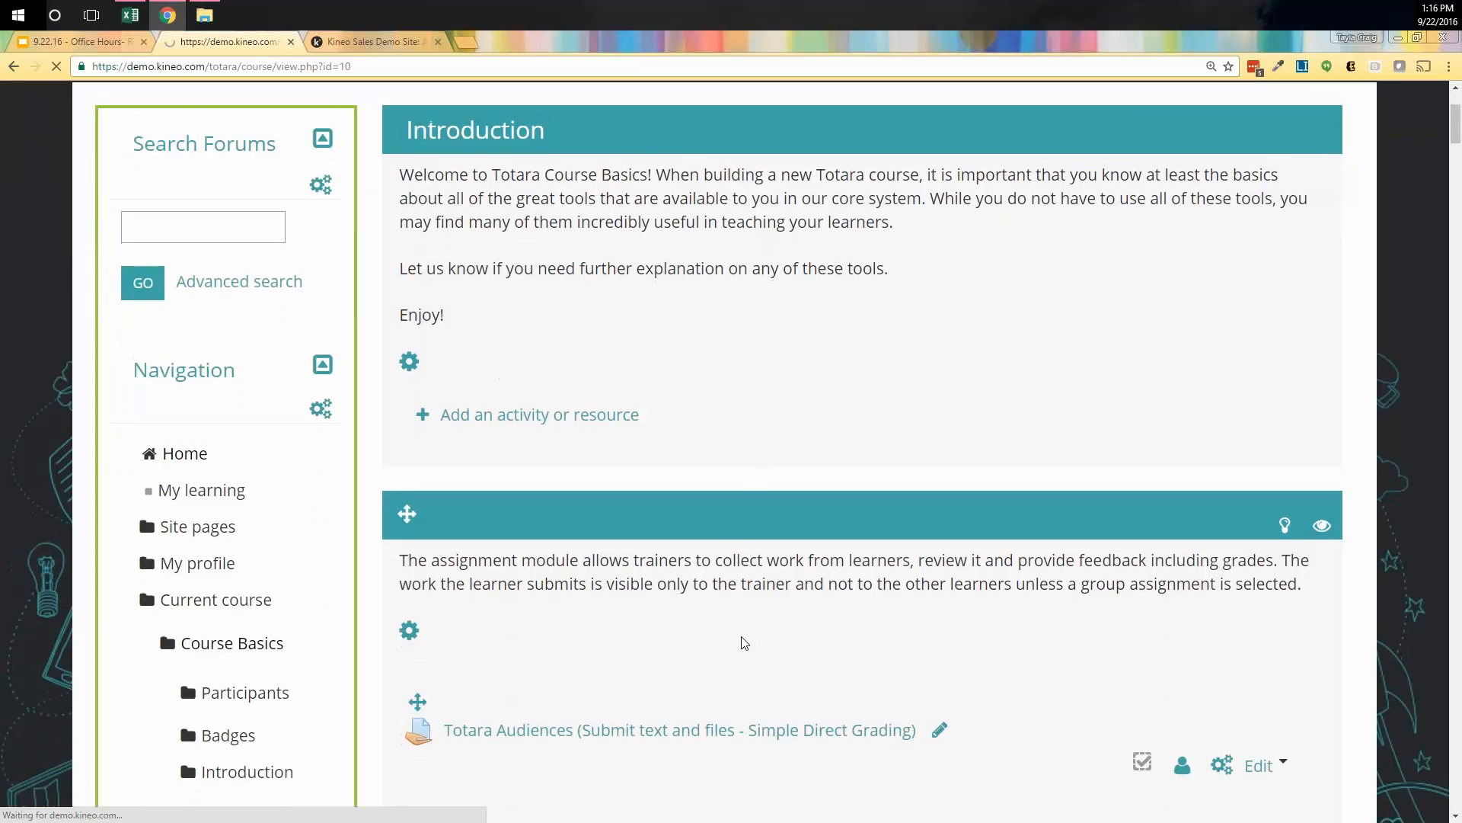
{"action": "scroll", "coordinate": [462, 695], "scroll_direction": "down", "scroll_amount": 7}
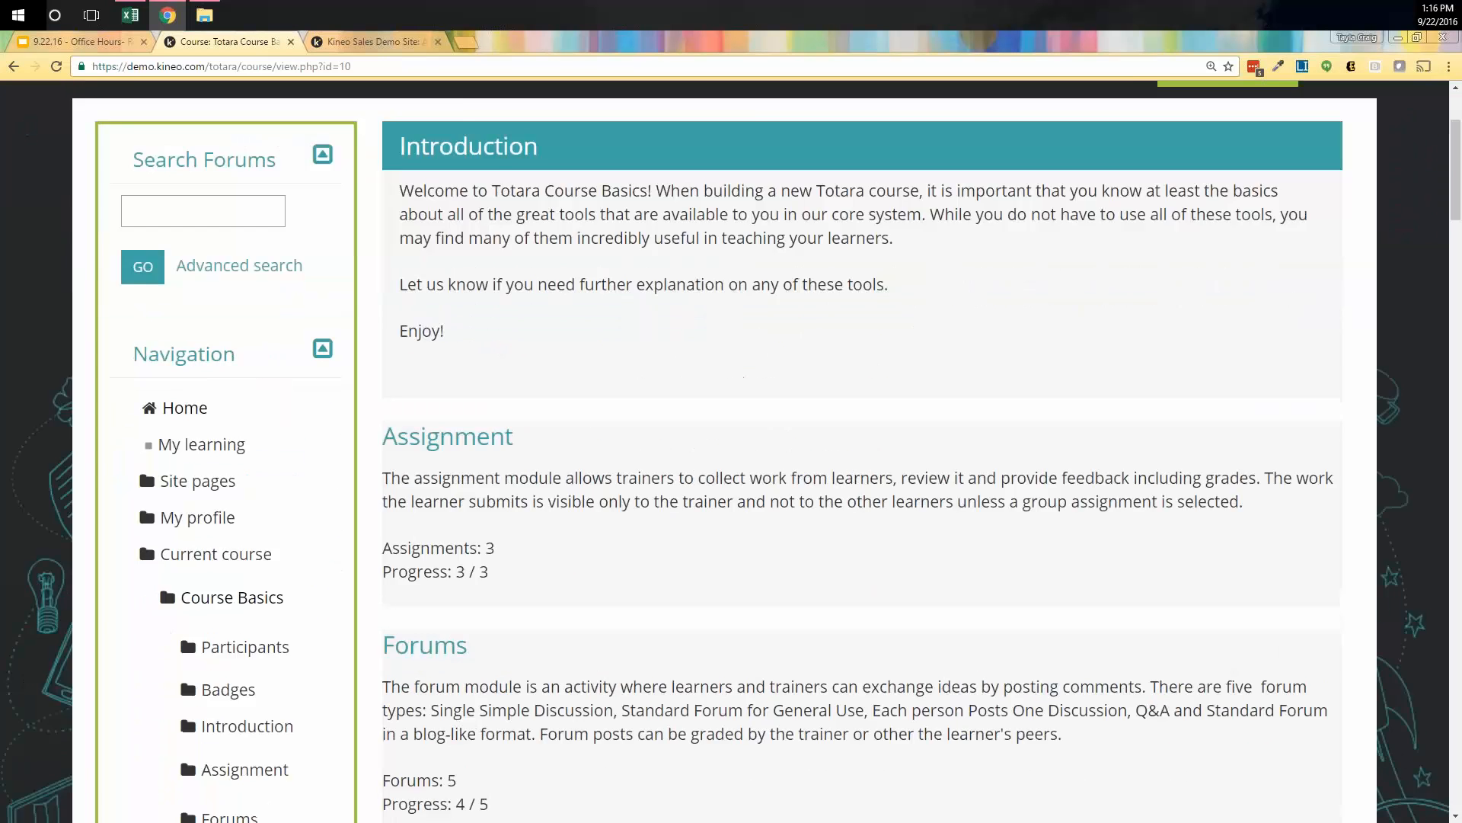
{"action": "scroll", "coordinate": [680, 569], "scroll_direction": "down", "scroll_amount": 10}
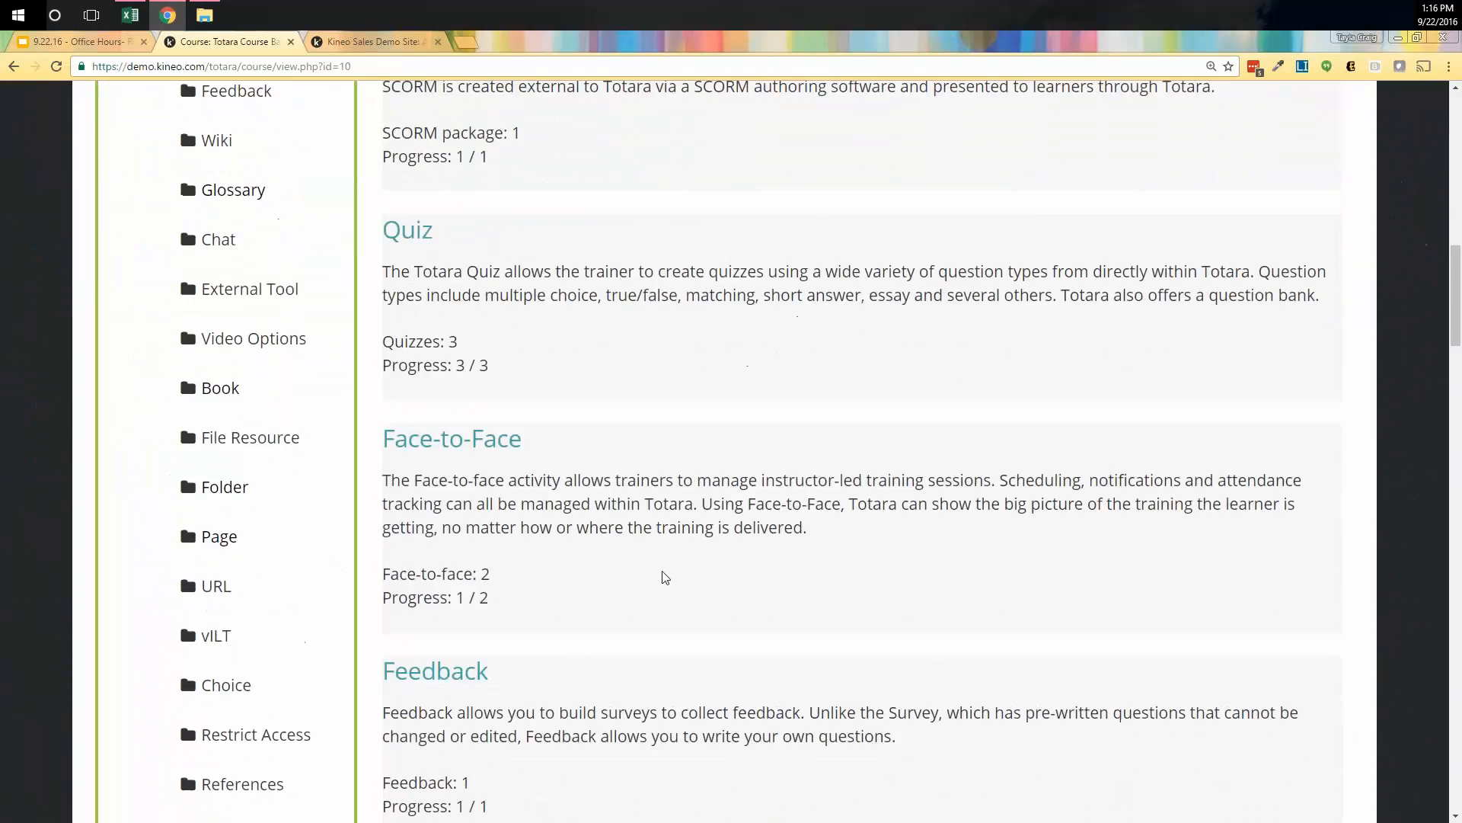
{"action": "scroll", "coordinate": [168, 677], "scroll_direction": "down", "scroll_amount": 5}
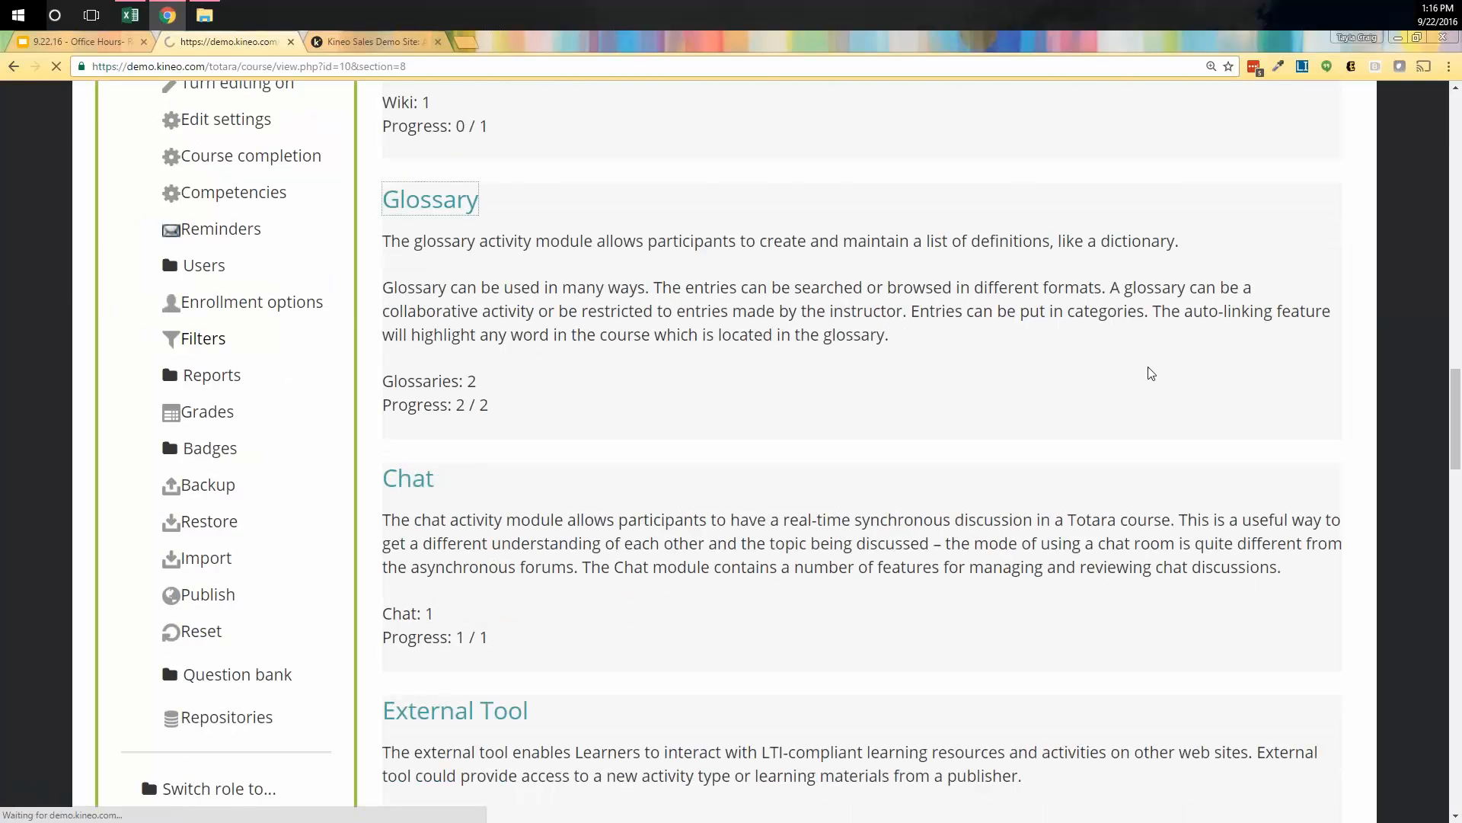
{"action": "scroll", "coordinate": [1051, 522], "scroll_direction": "down", "scroll_amount": 5}
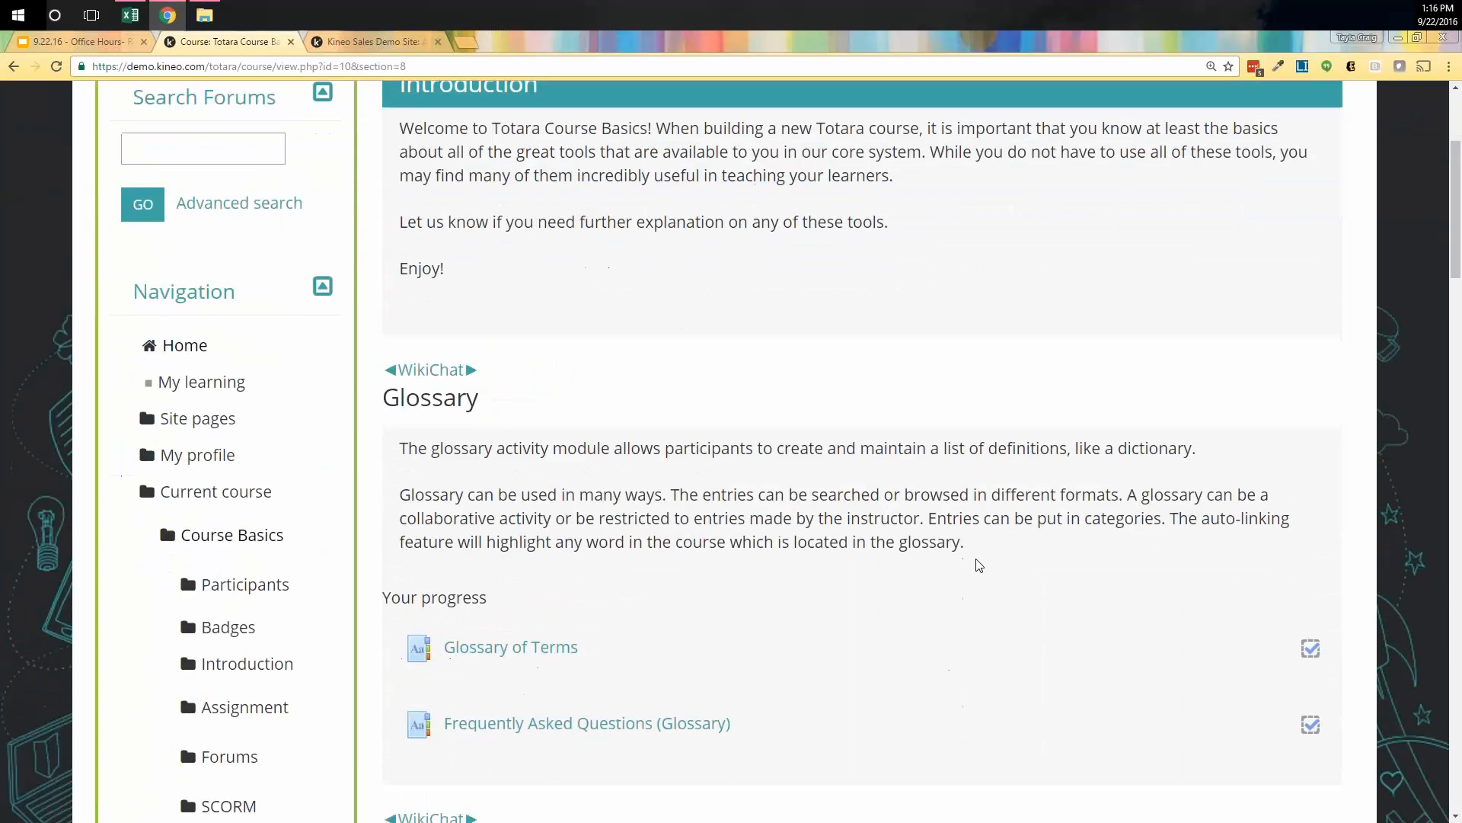
{"action": "left_click", "coordinate": [487, 497]}
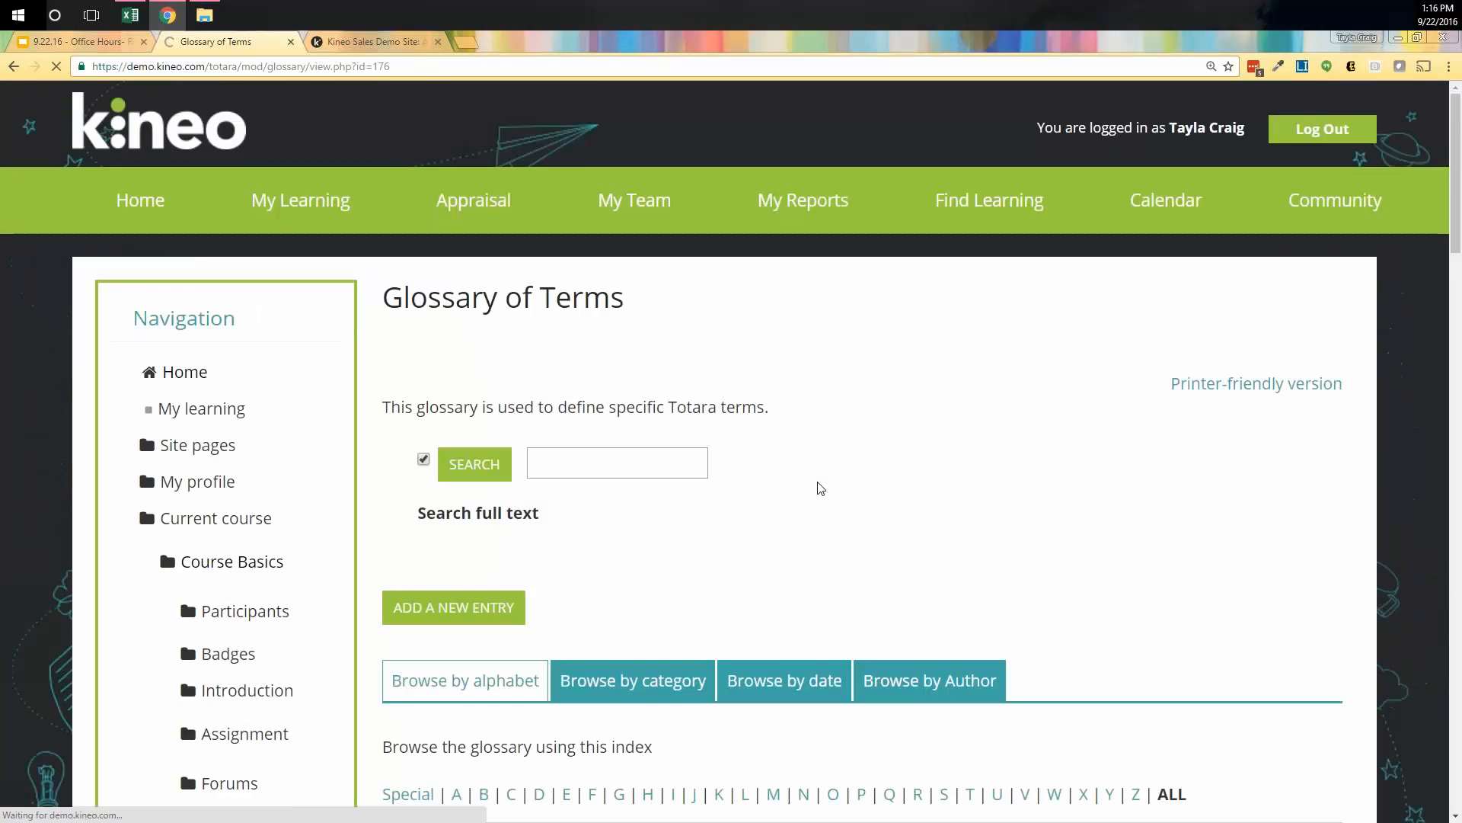
Step: Edit the Assignment entry in the glossary so that it is automatically linked, and save the changes
{"action": "scroll", "coordinate": [815, 490], "scroll_direction": "down", "scroll_amount": 2}
{"action": "scroll", "coordinate": [460, 549], "scroll_direction": "down", "scroll_amount": 4}
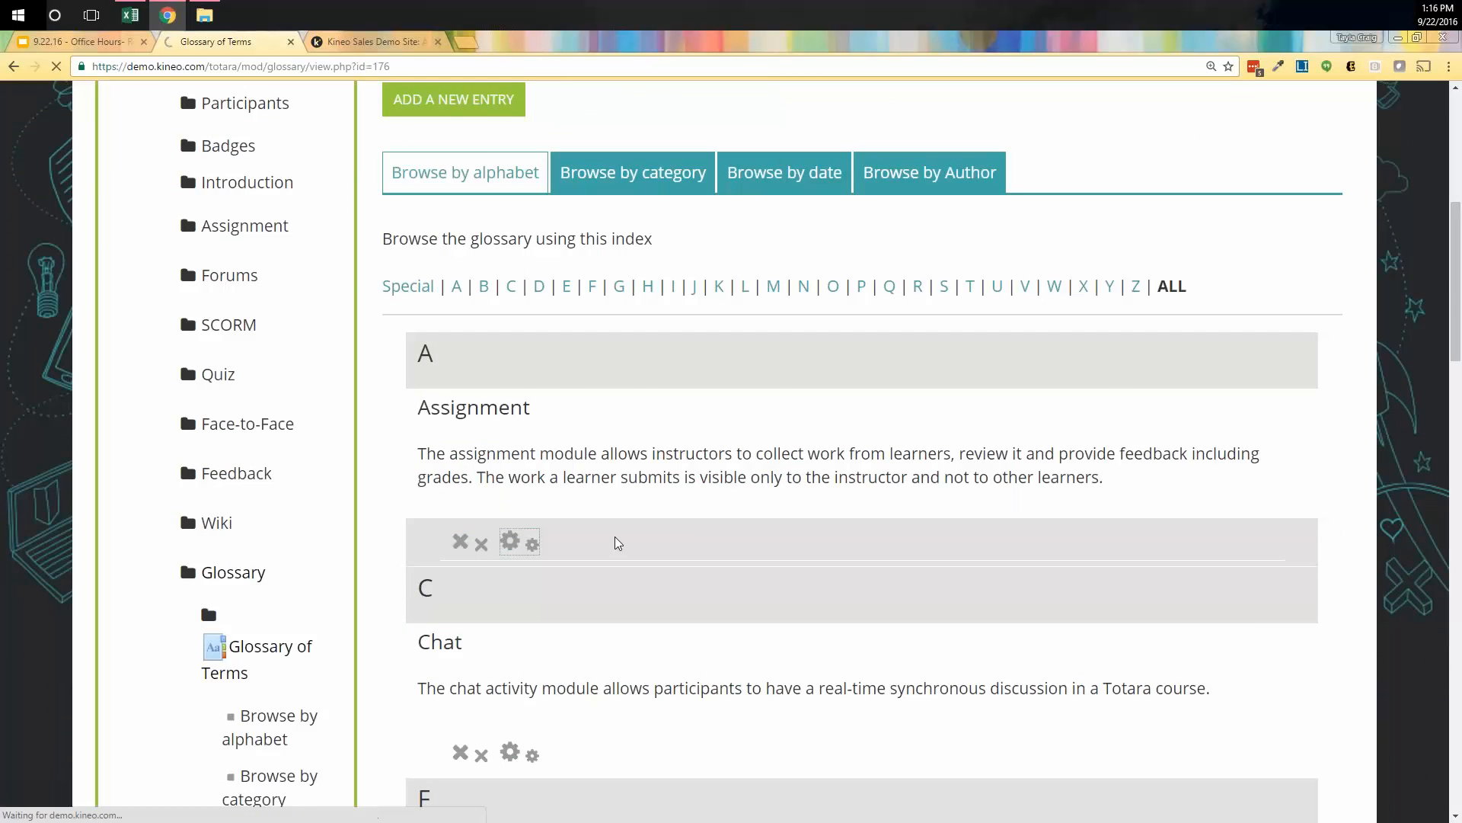
{"action": "scroll", "coordinate": [618, 542], "scroll_direction": "down", "scroll_amount": 12}
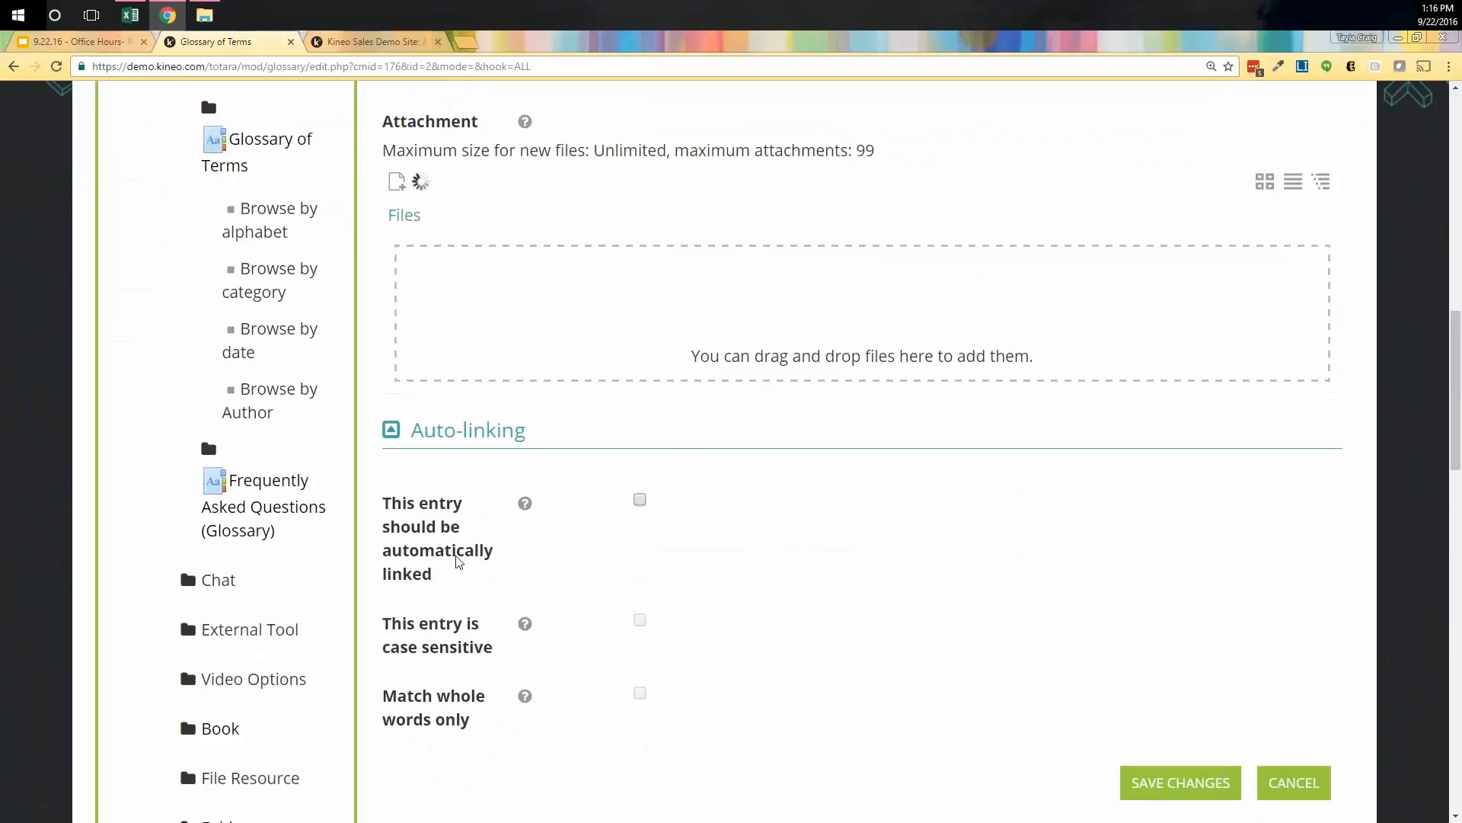
{"action": "left_click", "coordinate": [640, 499]}
{"action": "scroll", "coordinate": [947, 607], "scroll_direction": "down", "scroll_amount": 1}
{"action": "left_click", "coordinate": [1190, 689]}
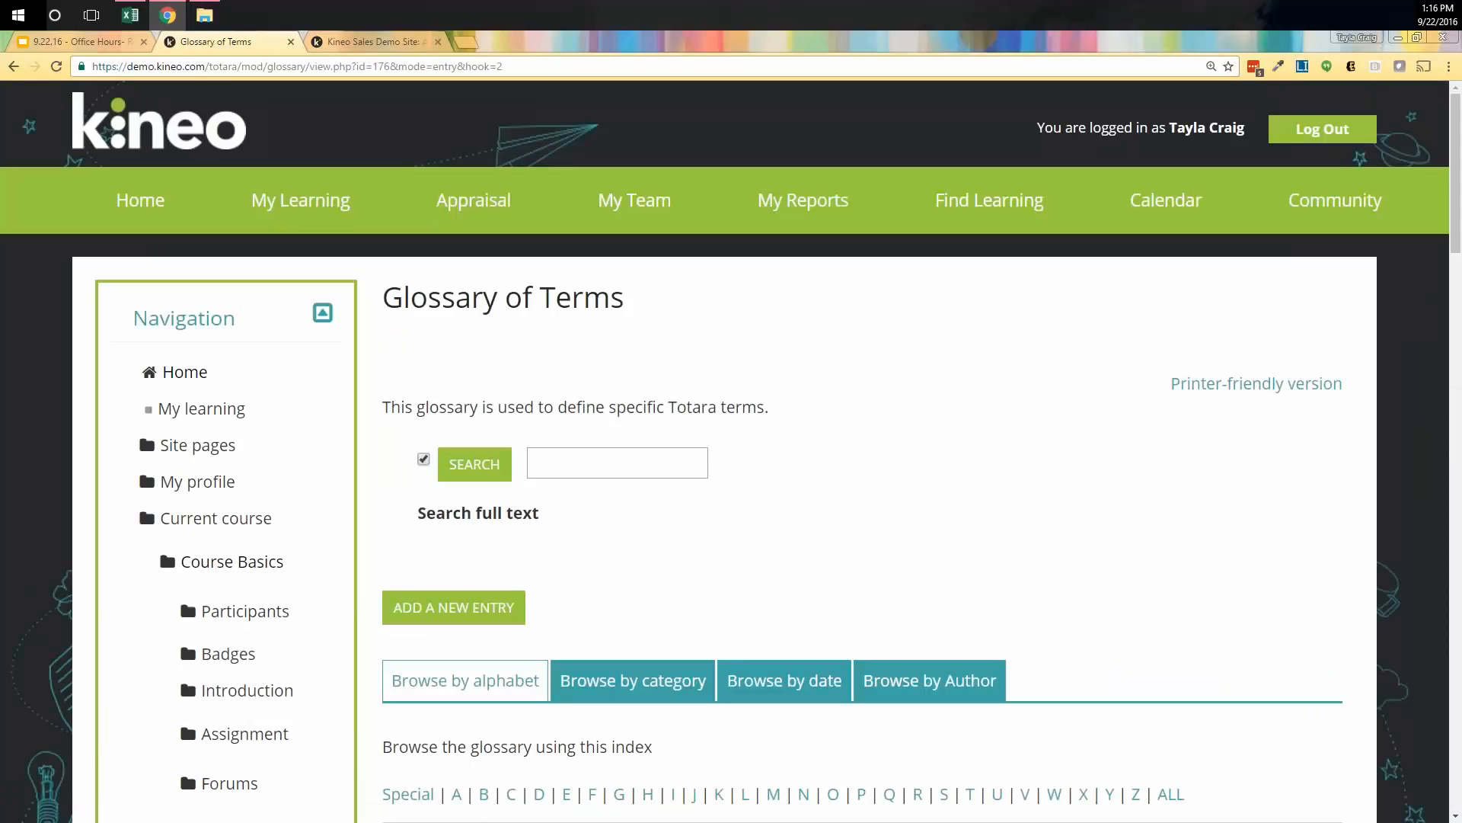
Step: Return to the Course Basics page, view the glossary definition through the auto-linked word "assignment" in the Assignment description, and close it
{"action": "left_click", "coordinate": [232, 561]}
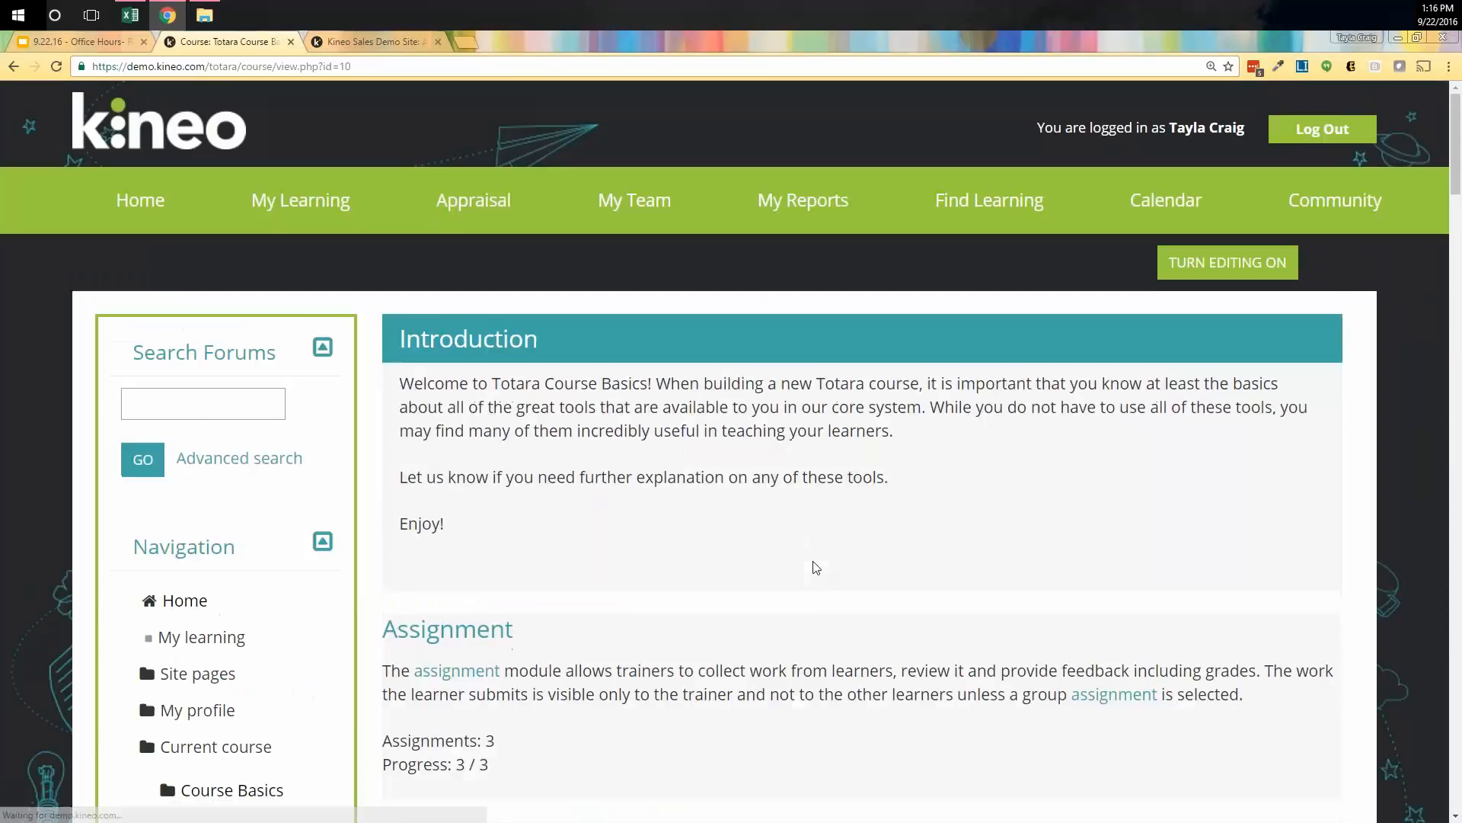
{"action": "scroll", "coordinate": [814, 565], "scroll_direction": "down", "scroll_amount": 4}
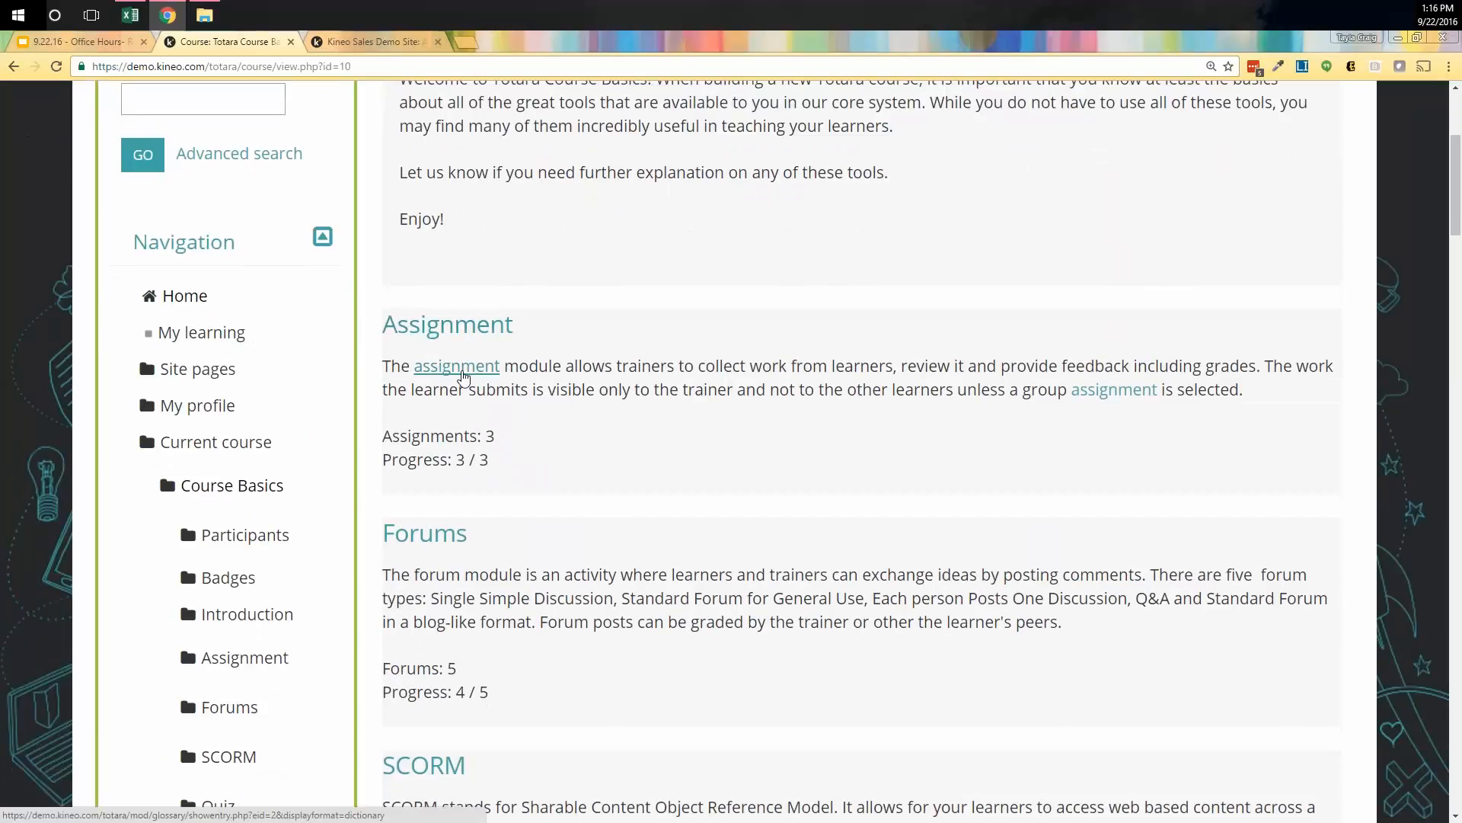
{"action": "left_click", "coordinate": [459, 368]}
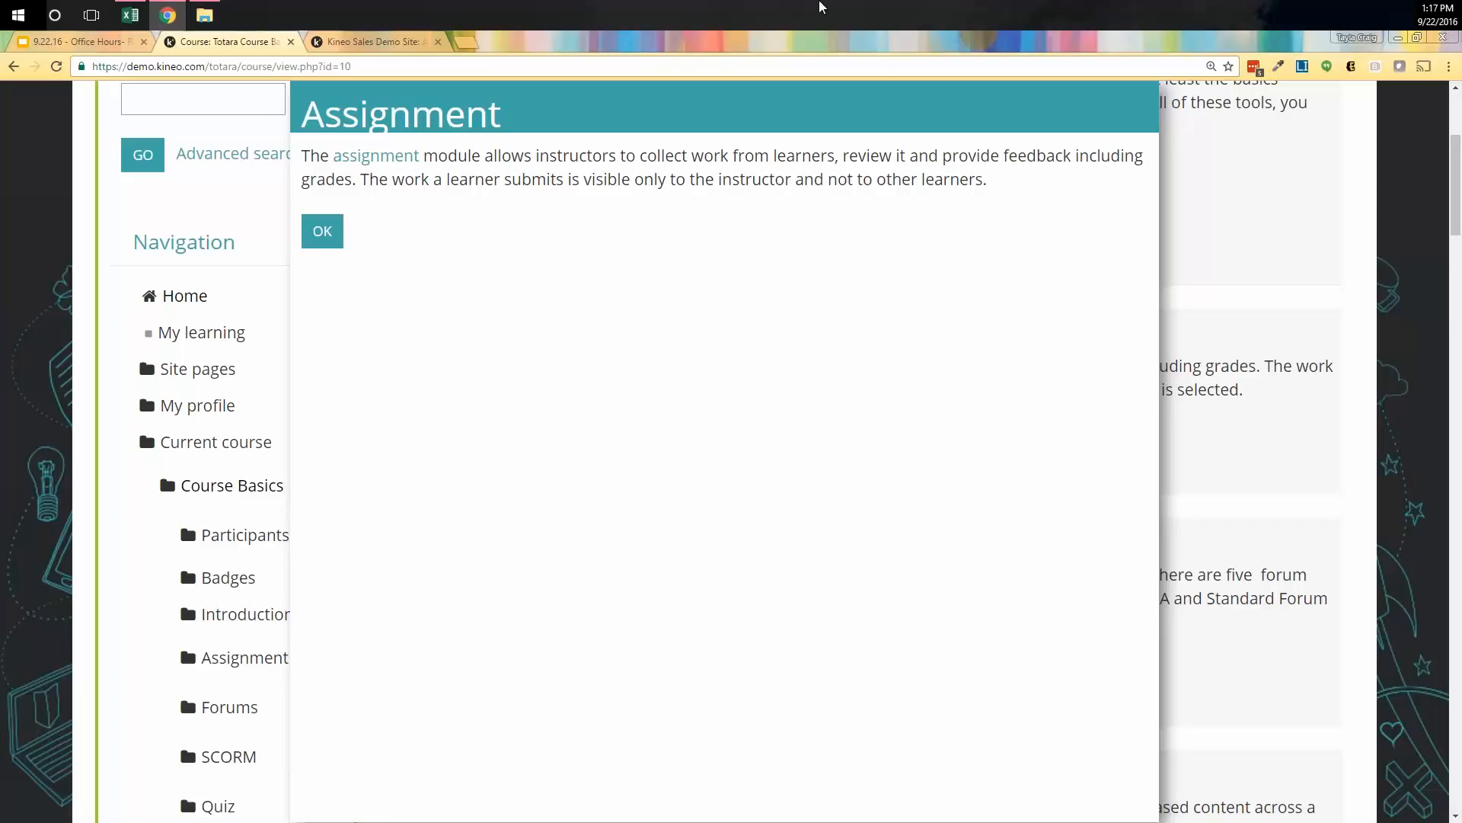
{"action": "left_click", "coordinate": [320, 232]}
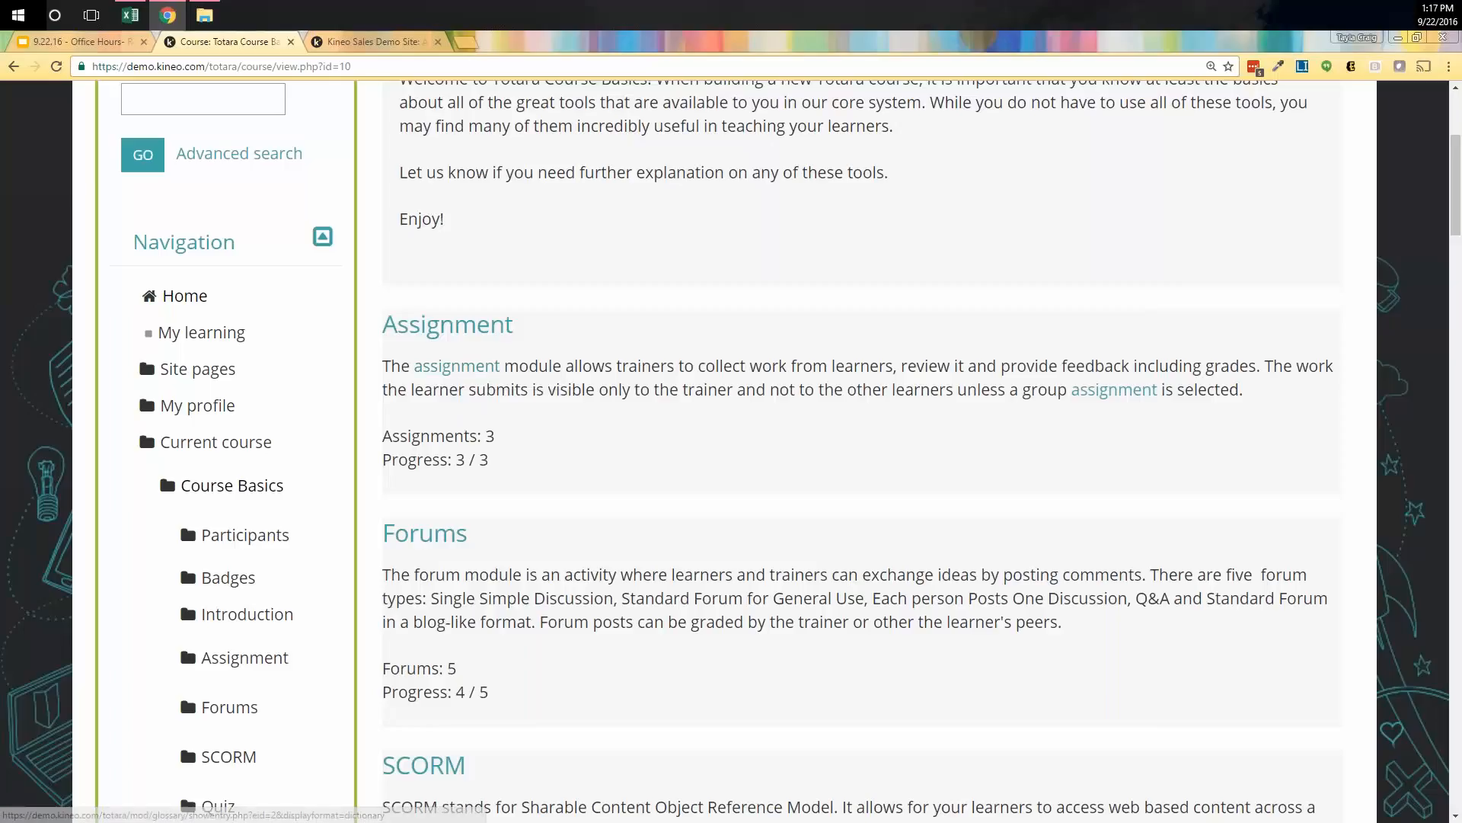
Step: Open the Frequently Asked Questions (Glossary) activity from the course's Glossary section
{"action": "scroll", "coordinate": [861, 449], "scroll_direction": "down", "scroll_amount": 3}
{"action": "scroll", "coordinate": [774, 585], "scroll_direction": "down", "scroll_amount": 12}
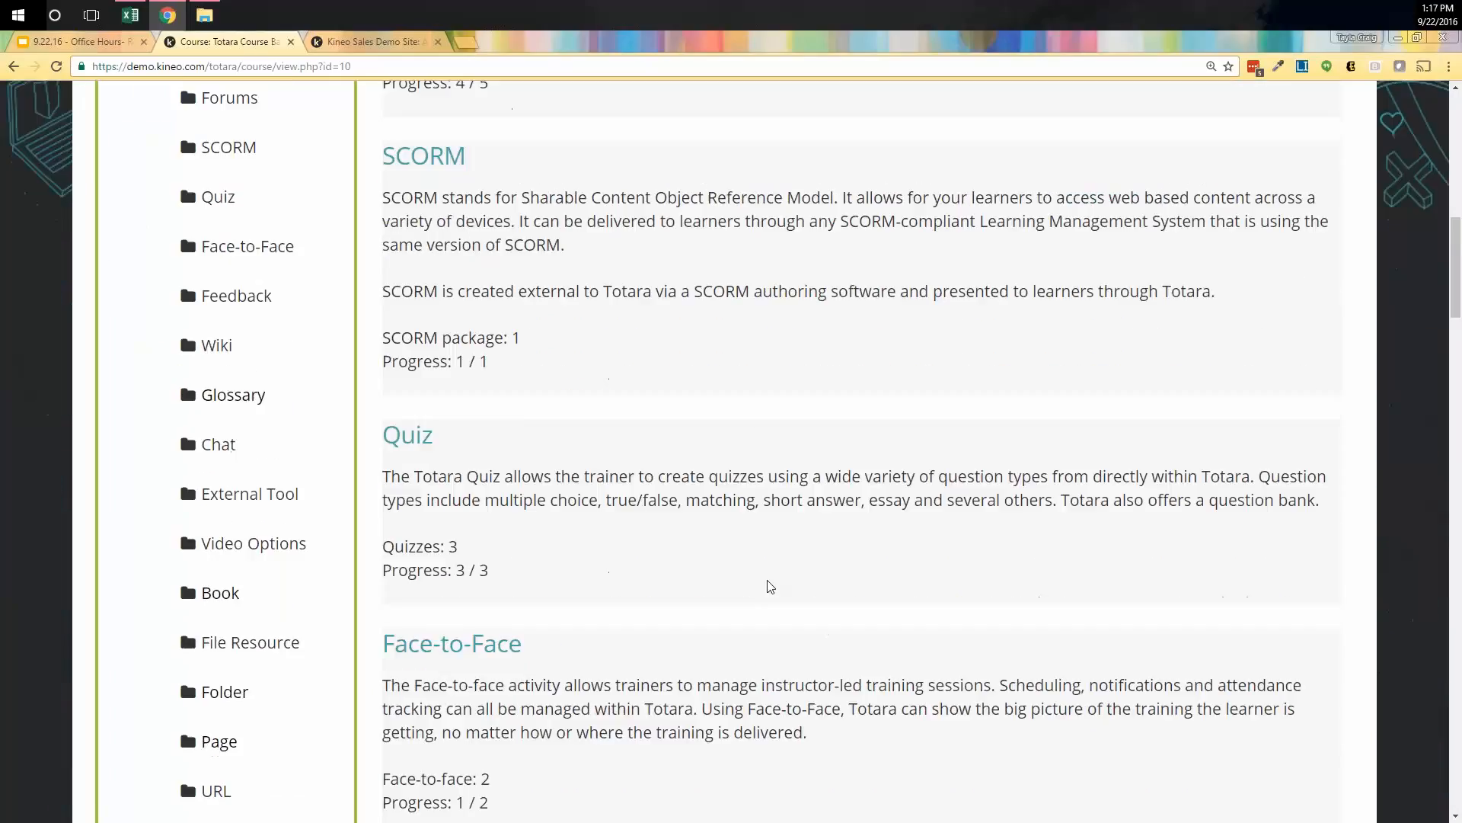
{"action": "scroll", "coordinate": [774, 533], "scroll_direction": "down", "scroll_amount": 4}
{"action": "left_click", "coordinate": [431, 504]}
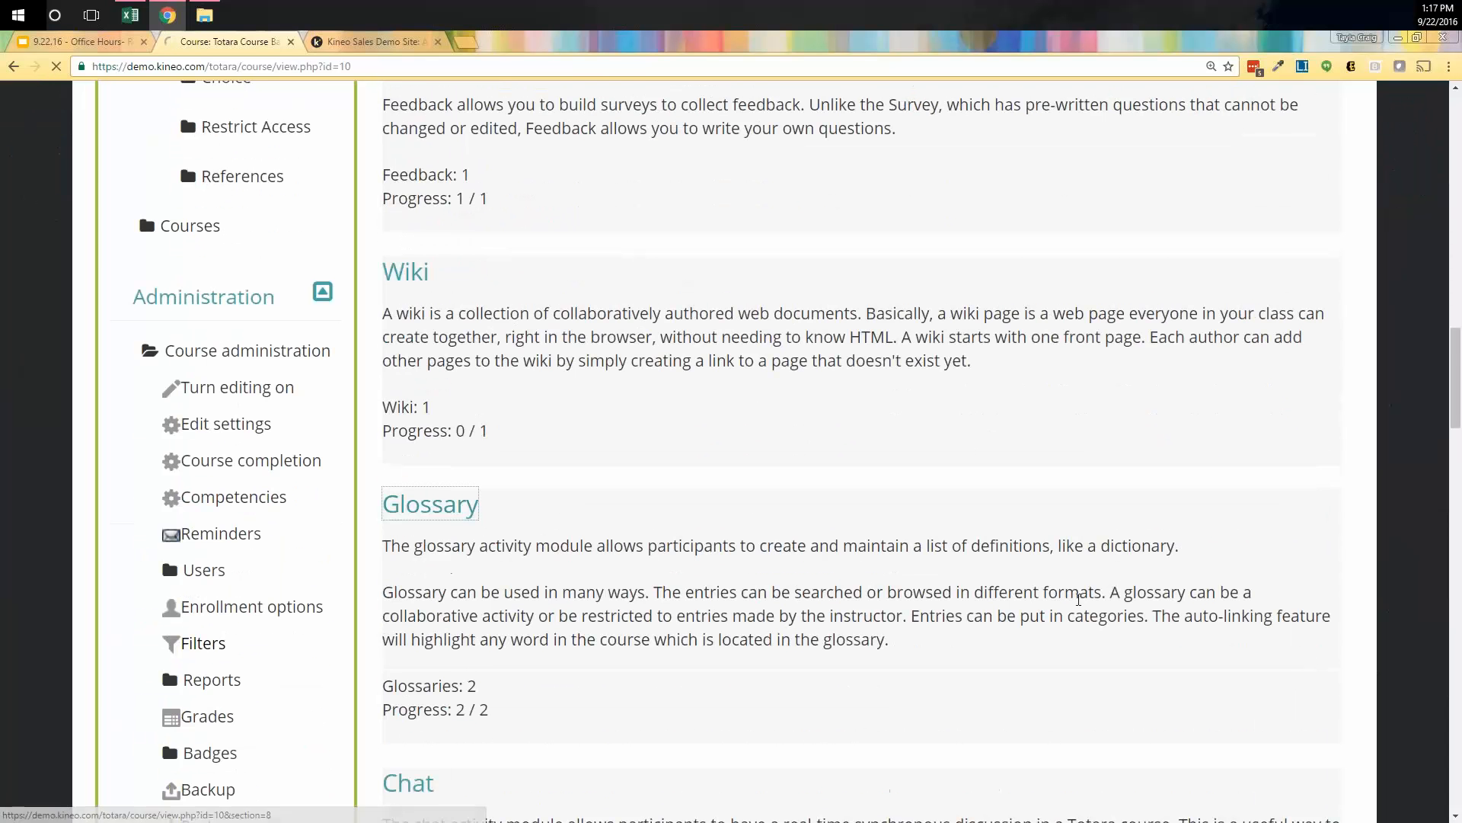
{"action": "scroll", "coordinate": [1044, 632], "scroll_direction": "down", "scroll_amount": 1}
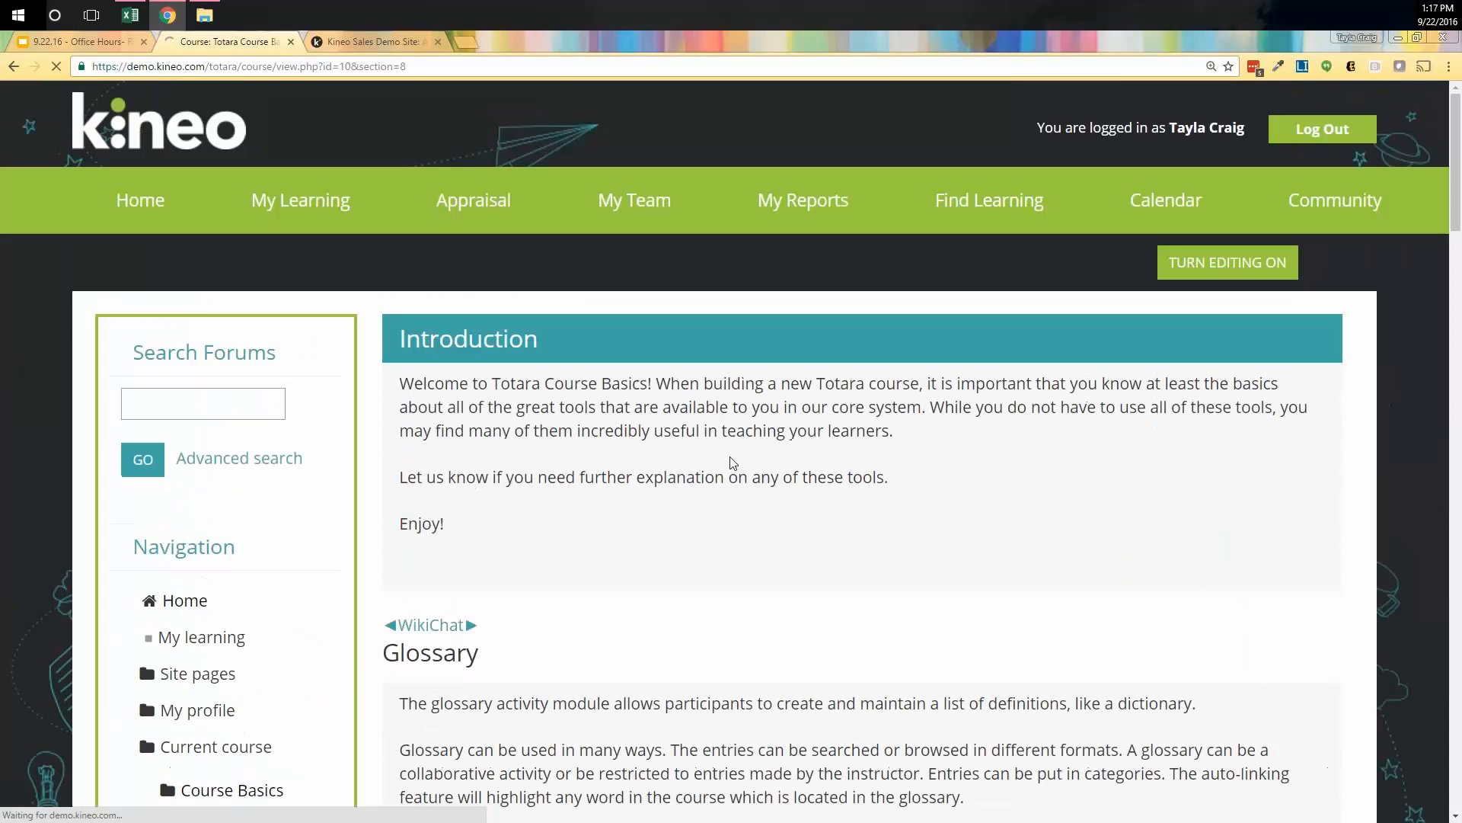
{"action": "scroll", "coordinate": [699, 526], "scroll_direction": "down", "scroll_amount": 5}
{"action": "left_click", "coordinate": [587, 572]}
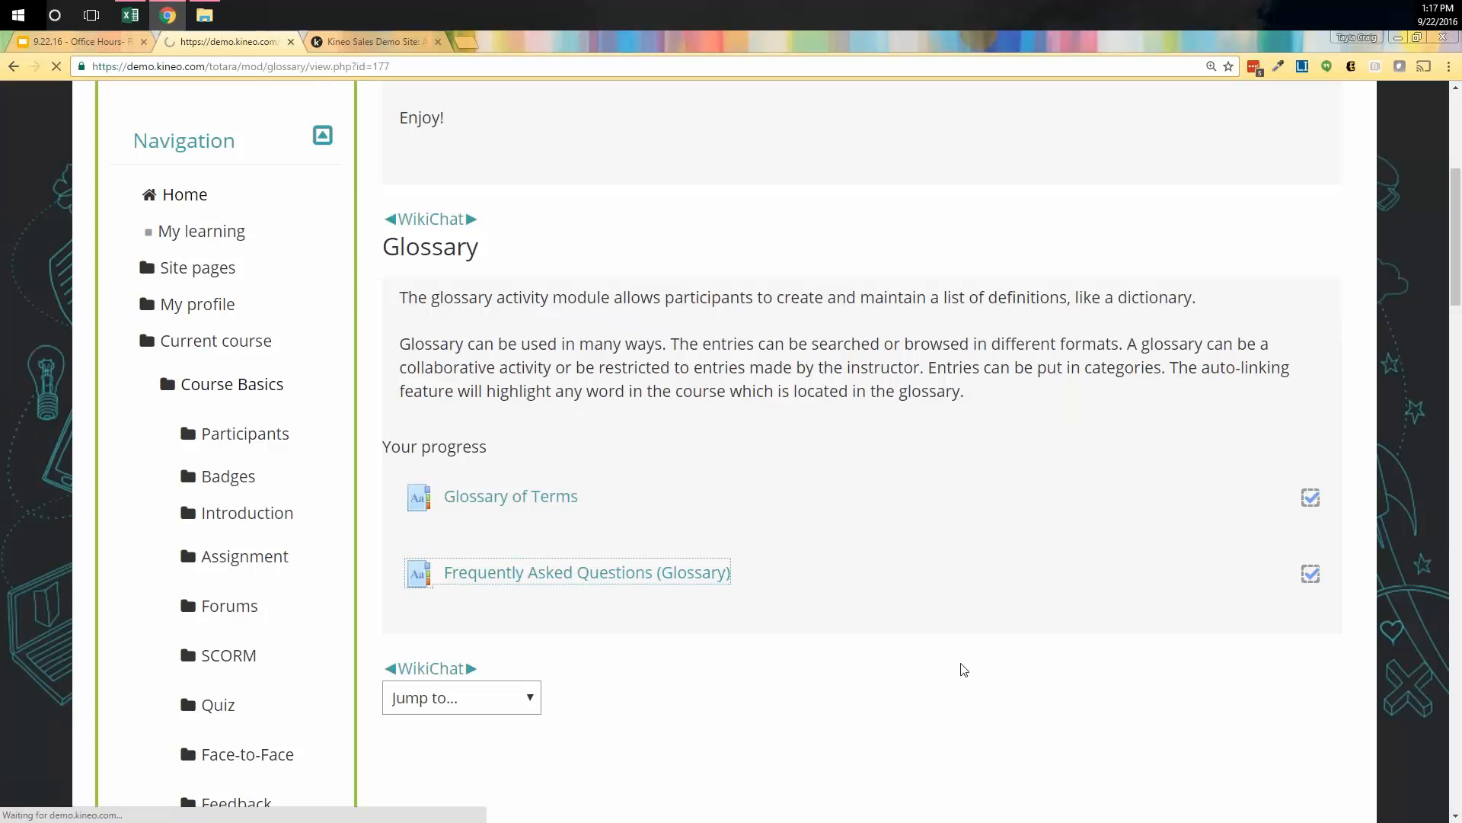
Step: Examine the FAQ glossary's question-and-answer entry on the Choice Activity, along with its search field and browsing options
{"action": "scroll", "coordinate": [1310, 392], "scroll_direction": "down", "scroll_amount": 6}
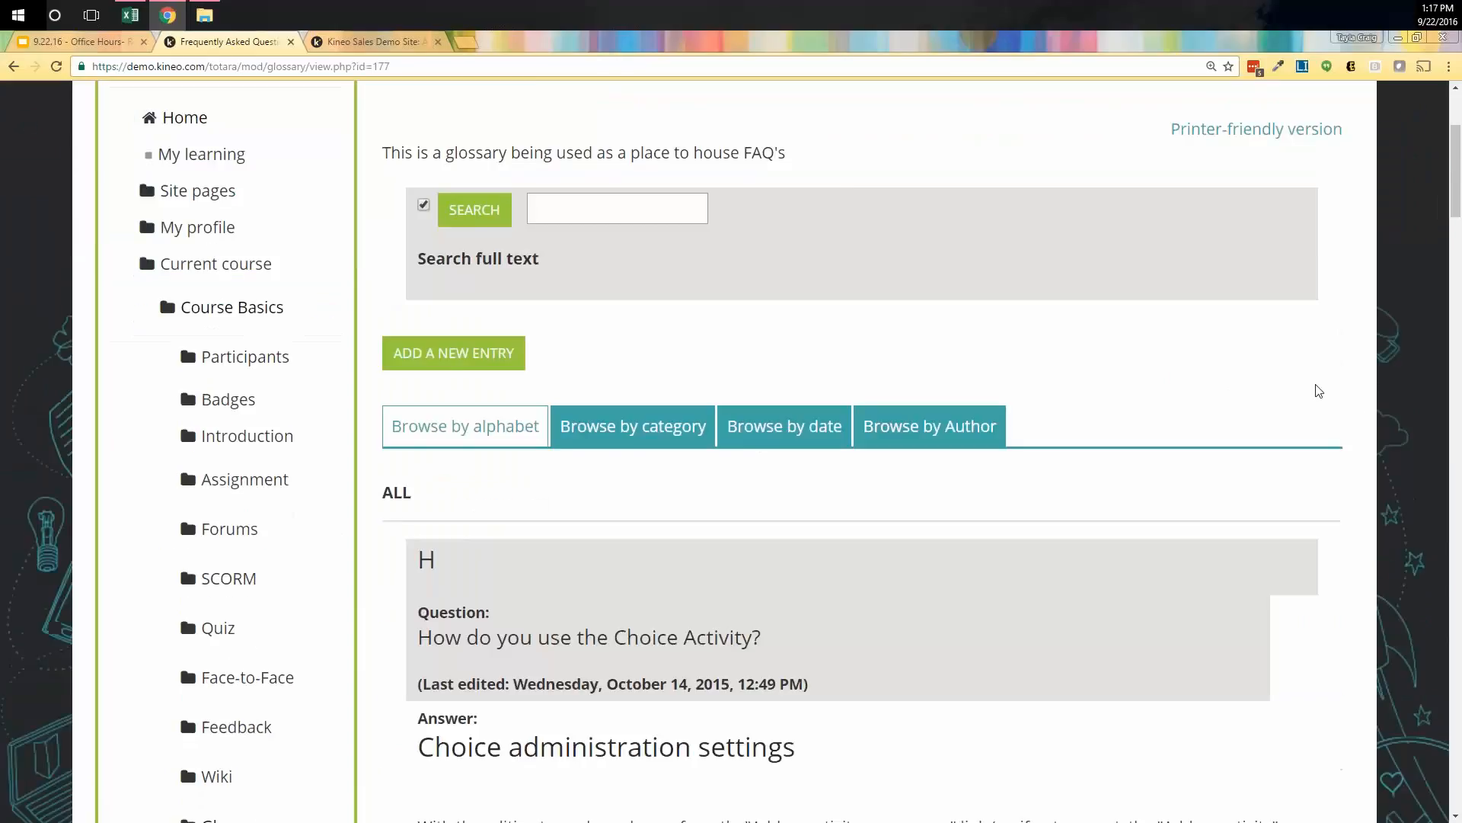
{"action": "left_click_drag", "start_coordinate": [450, 492], "coordinate": [734, 696]}
{"action": "scroll", "coordinate": [734, 696], "scroll_direction": "down", "scroll_amount": 15}
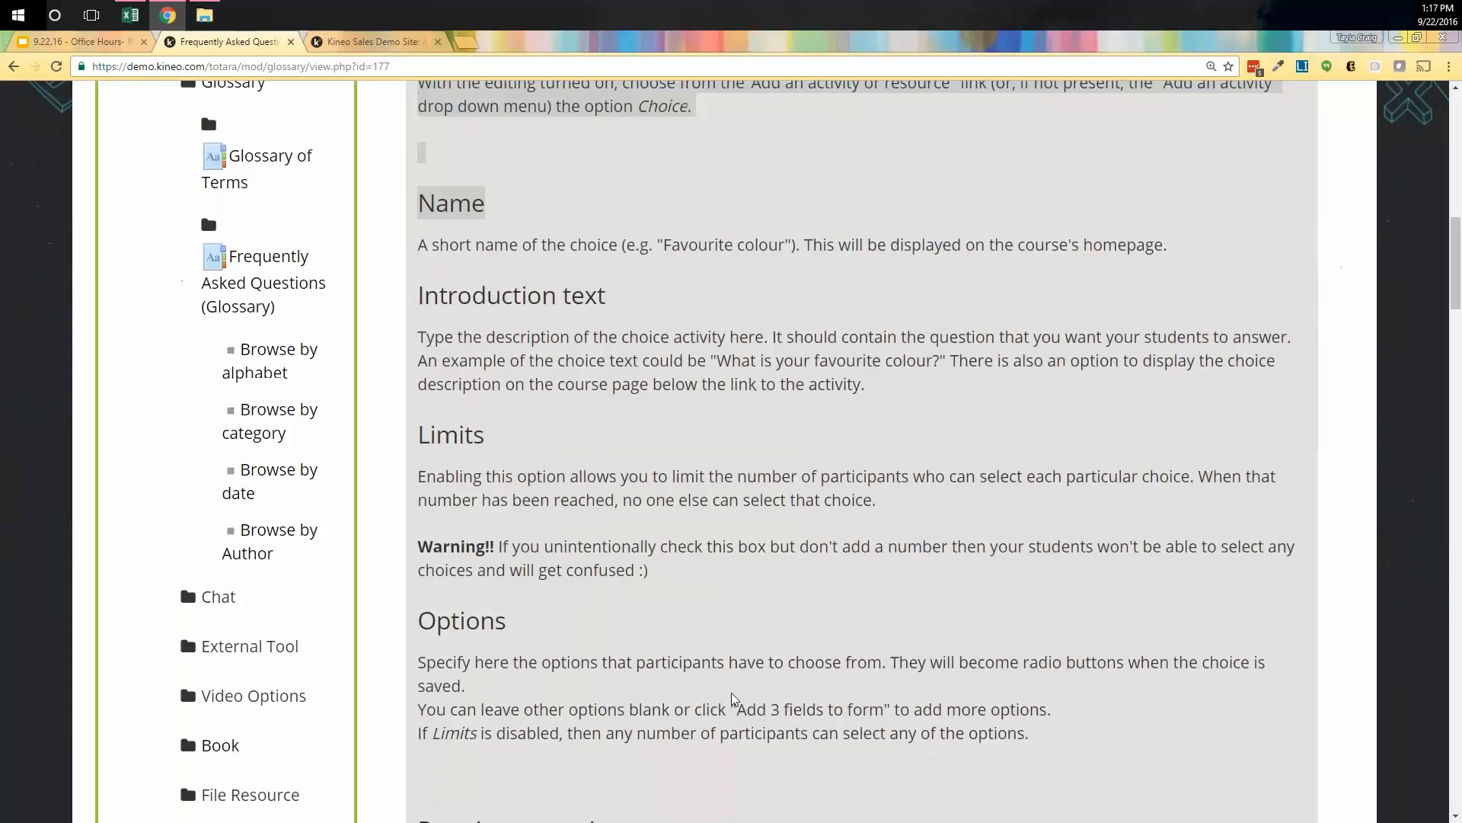
{"action": "scroll", "coordinate": [540, 330], "scroll_direction": "up", "scroll_amount": 14}
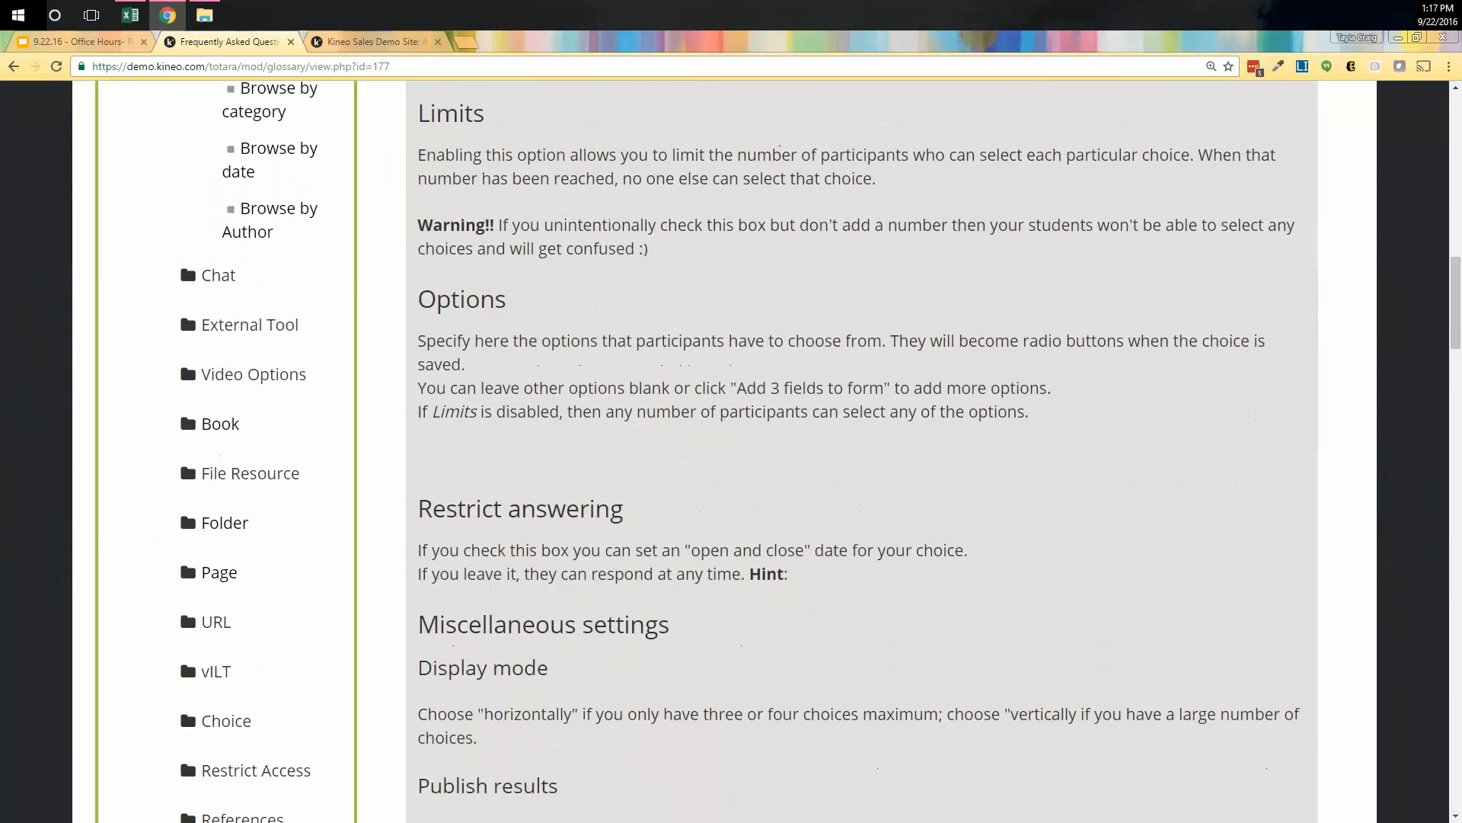
{"action": "scroll", "coordinate": [541, 331], "scroll_direction": "up", "scroll_amount": 5}
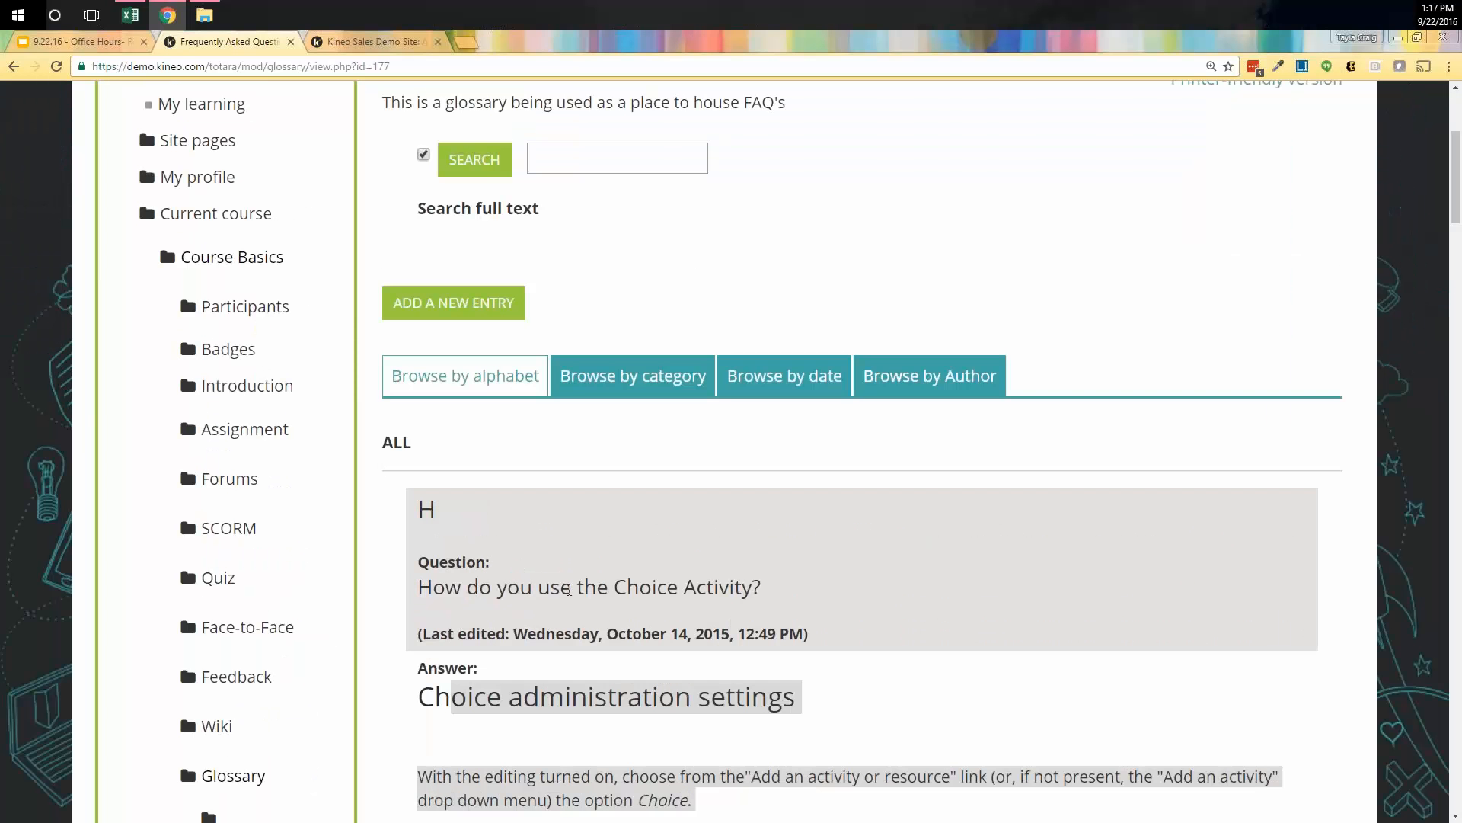
{"action": "left_click", "coordinate": [449, 672]}
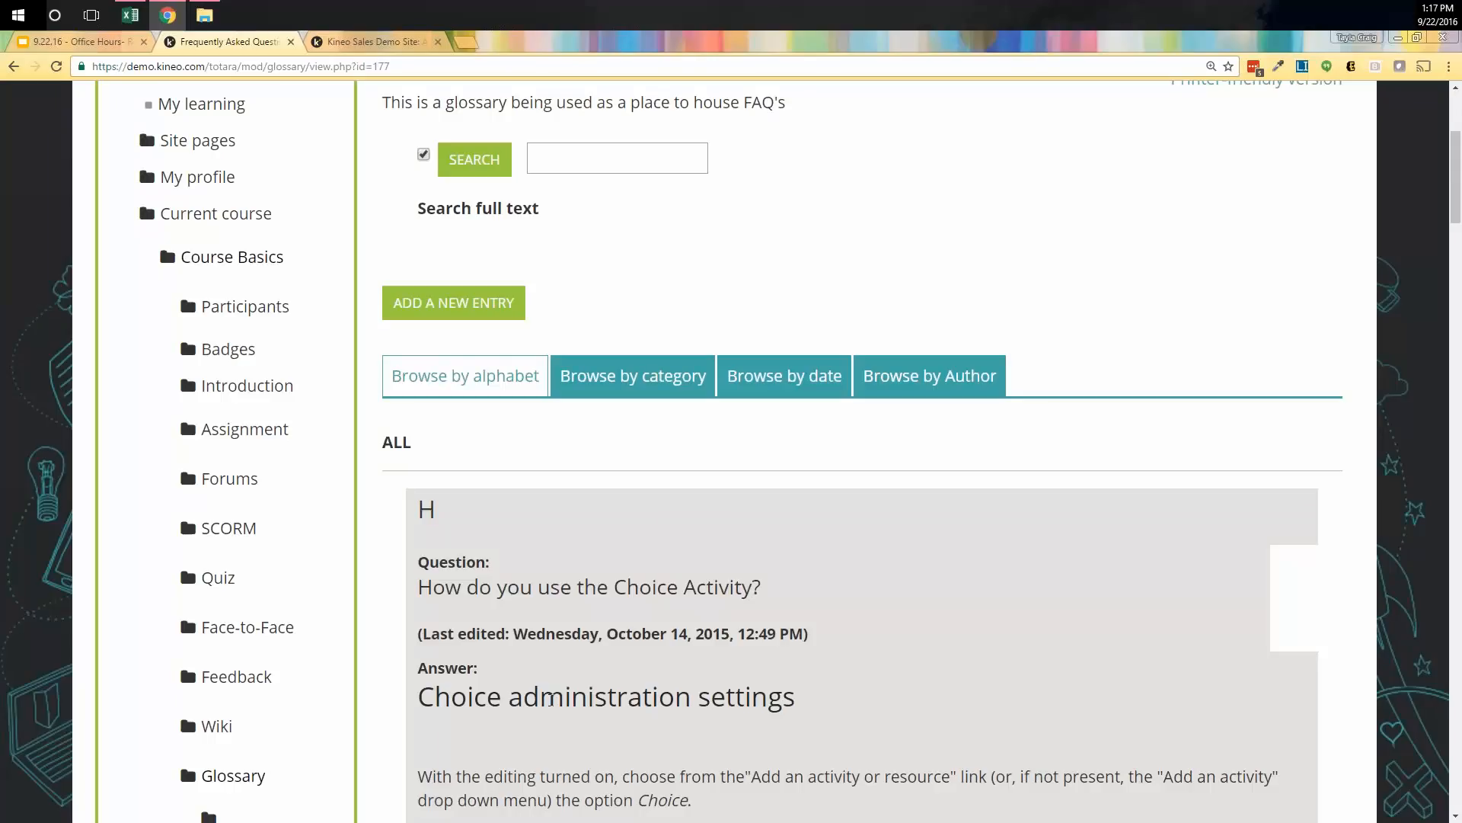
{"action": "scroll", "coordinate": [705, 682], "scroll_direction": "up", "scroll_amount": 4}
{"action": "left_click", "coordinate": [620, 466]}
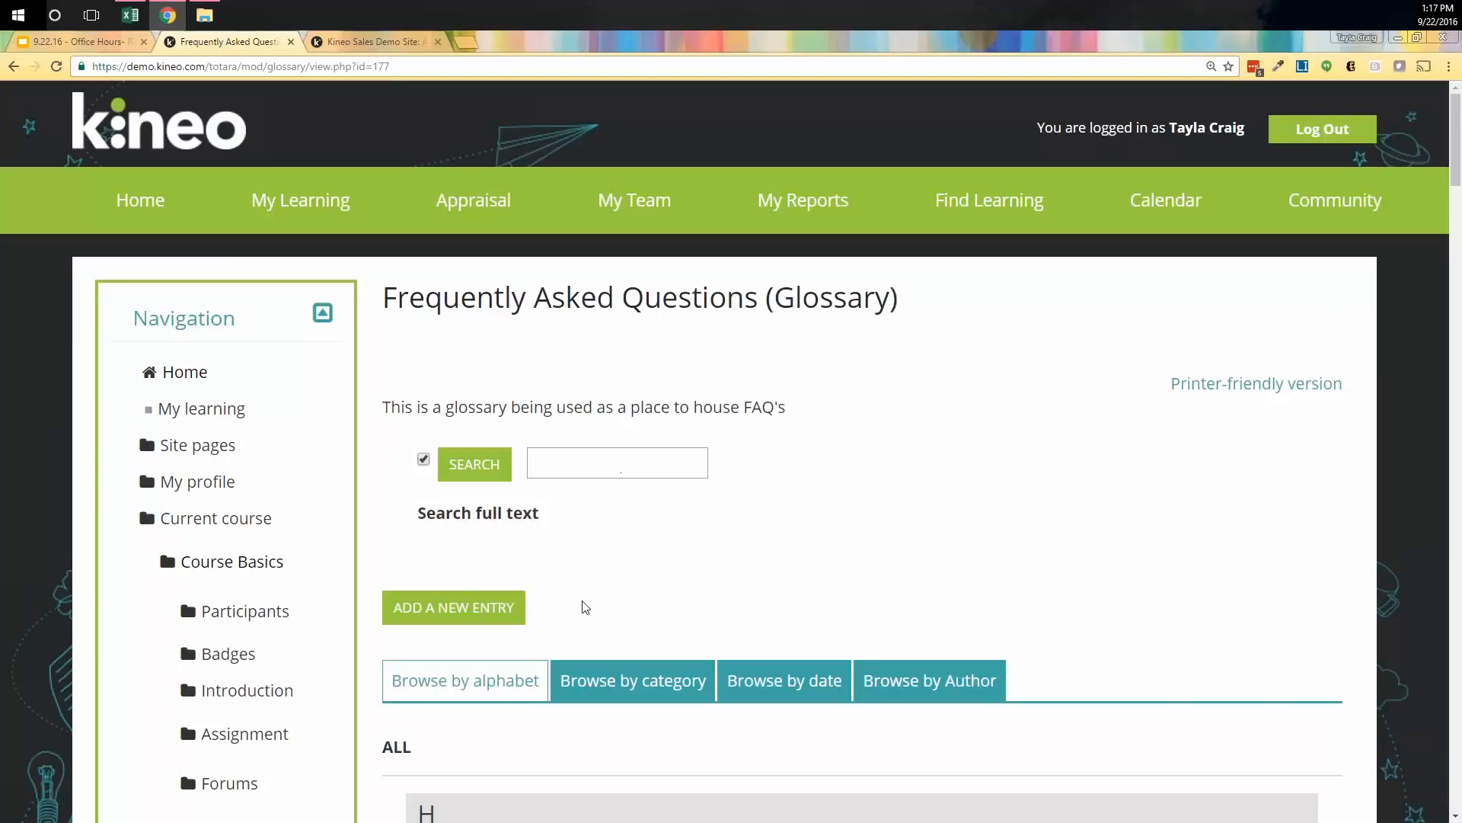
{"action": "scroll", "coordinate": [580, 605], "scroll_direction": "down", "scroll_amount": 4}
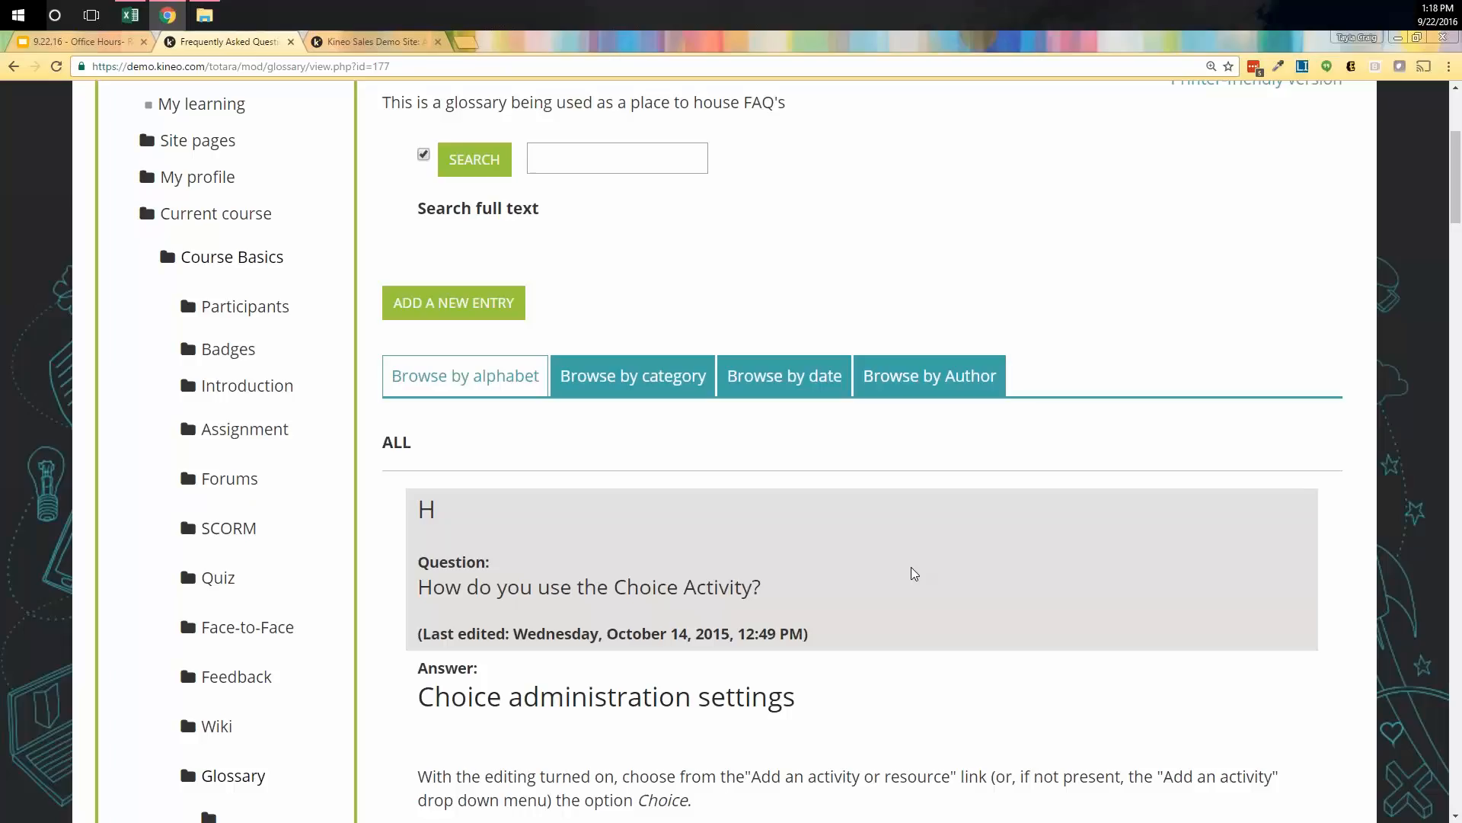
{"action": "scroll", "coordinate": [788, 368], "scroll_direction": "up", "scroll_amount": 2}
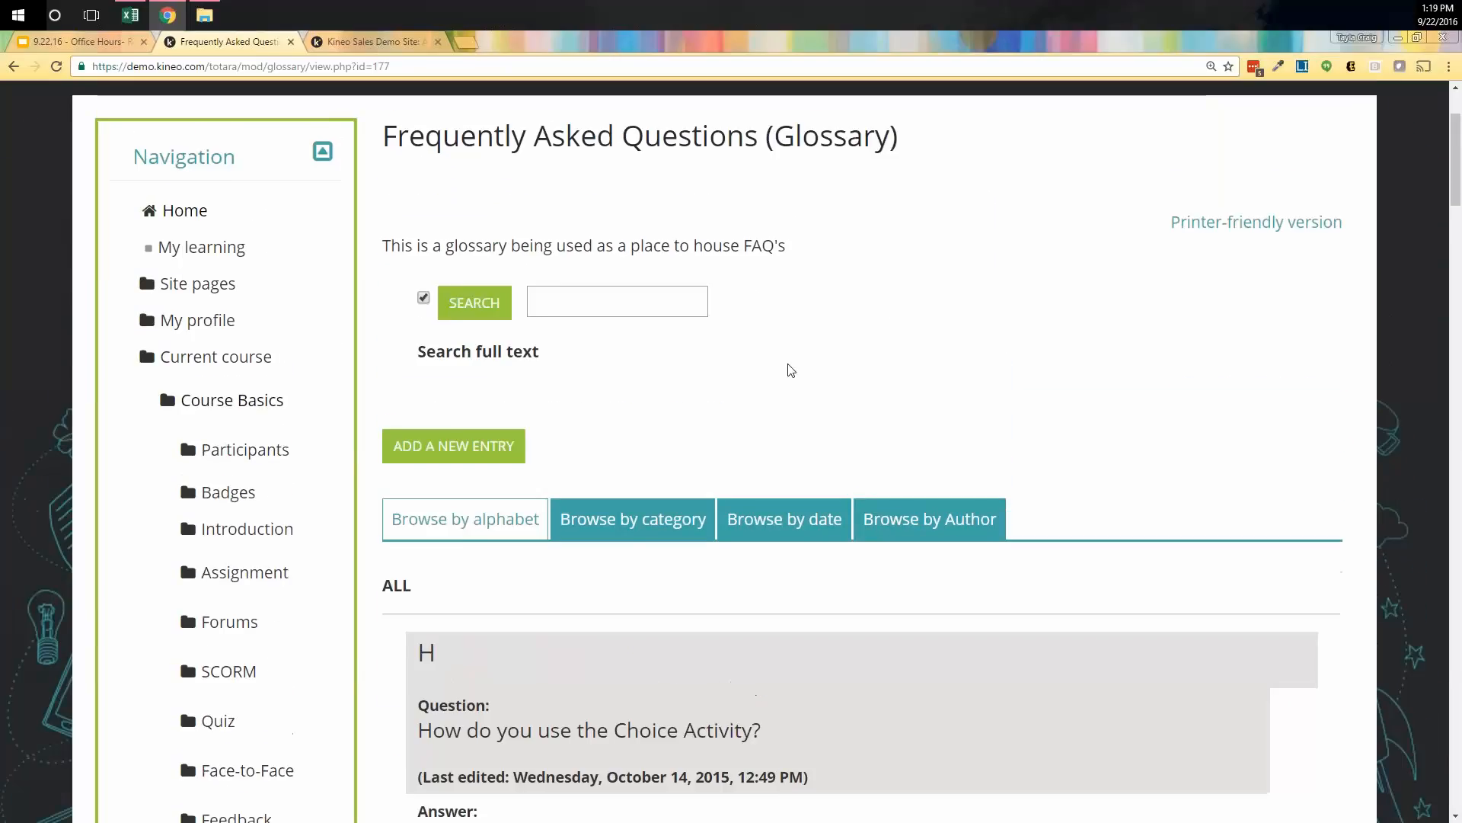